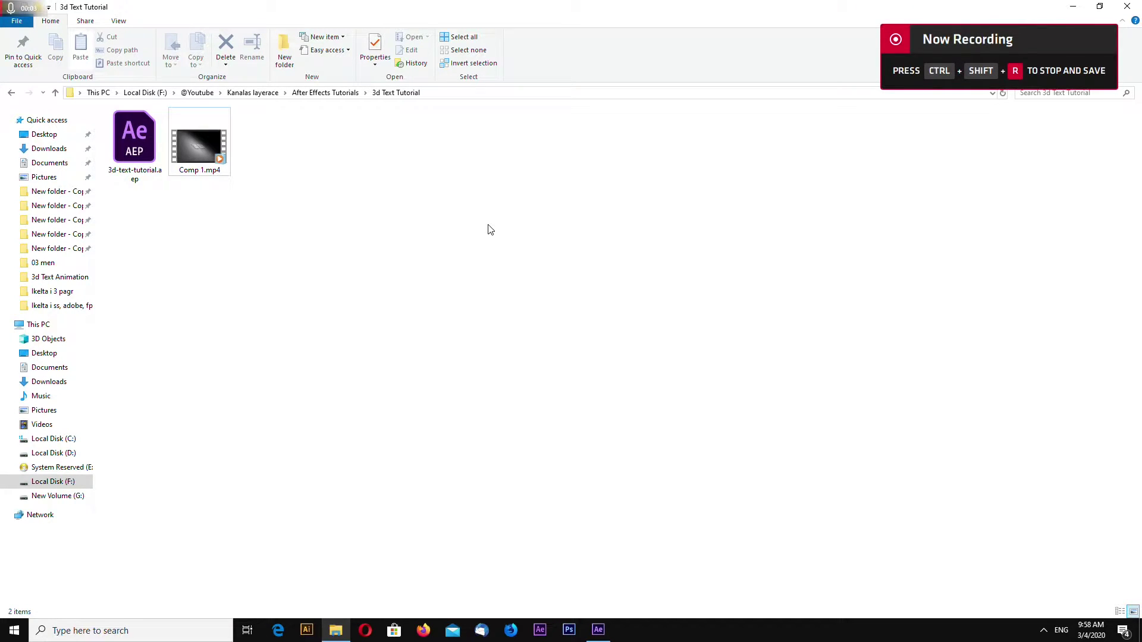
Step: Play the finished Comp 1.mp4 '3D TEXT' clip in the video player, then close it
double_click(213, 146)
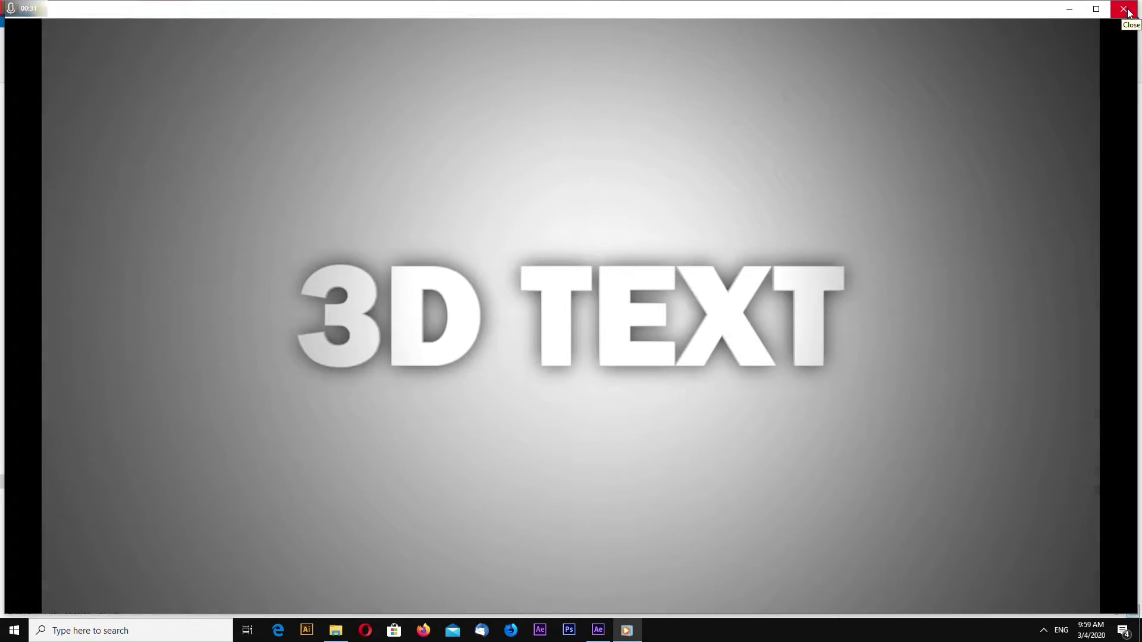
left_click(1123, 8)
Step: Bring After Effects forward and start a new empty project
left_click(597, 629)
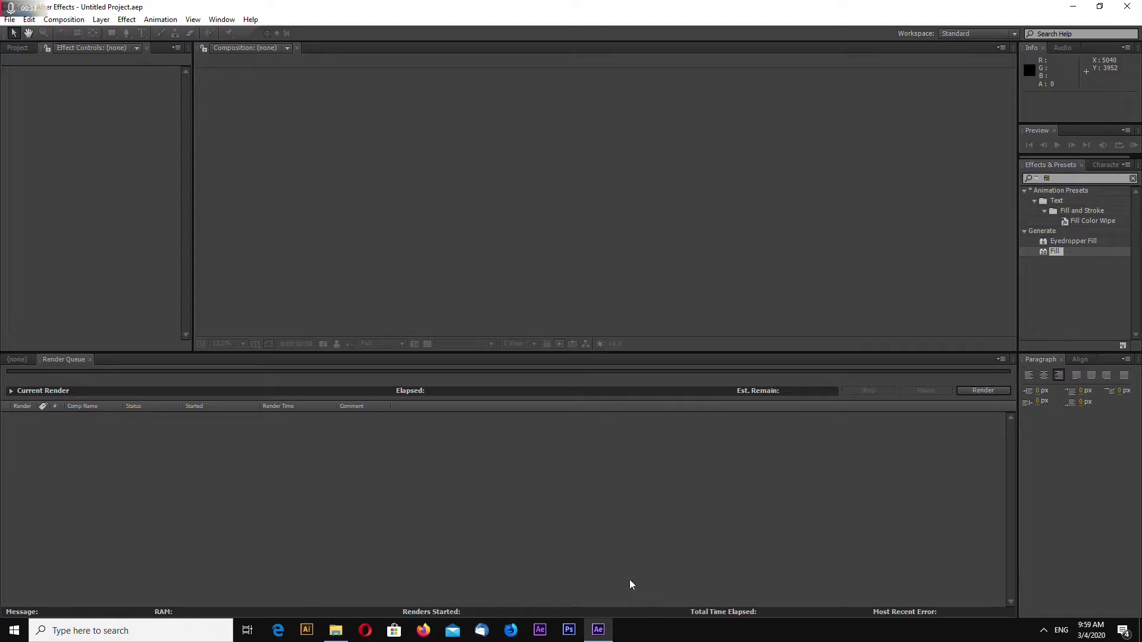
left_click(9, 19)
mouse_move(70, 33)
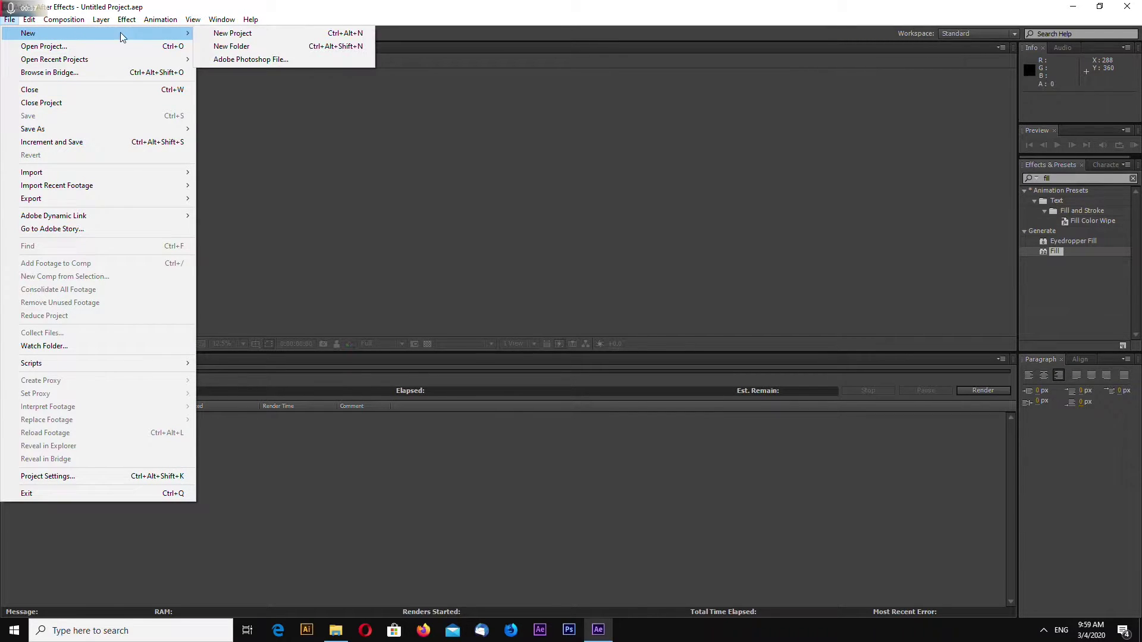
left_click(229, 33)
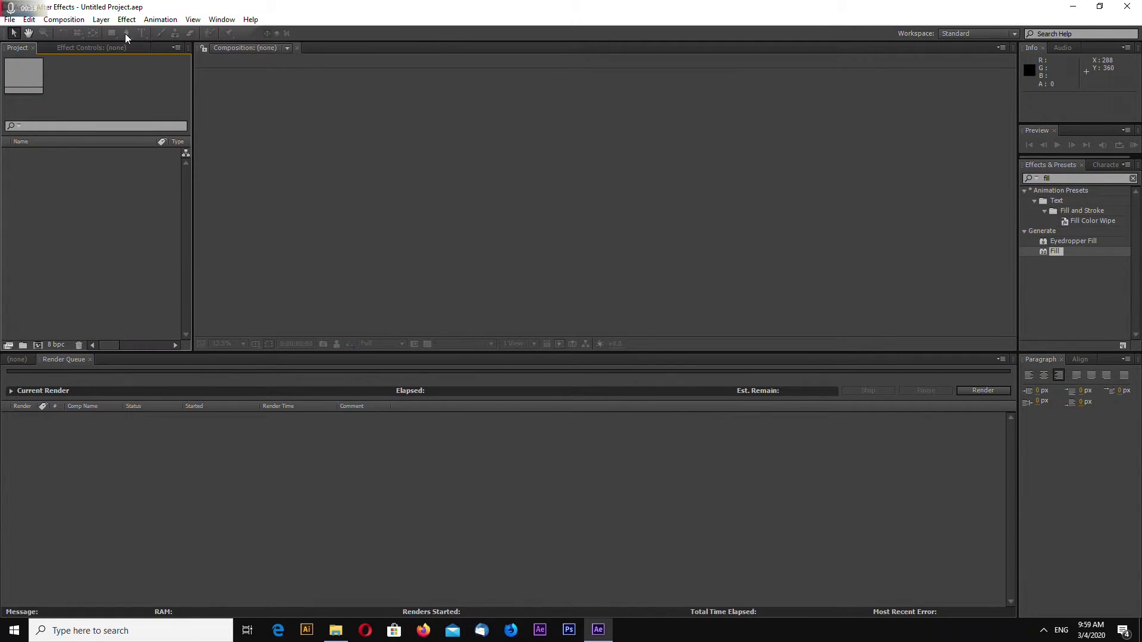
Step: Set up a 1920×1080, 60 fps, 3-second composition named '3d Text Effect'
left_click(64, 19)
left_click(95, 33)
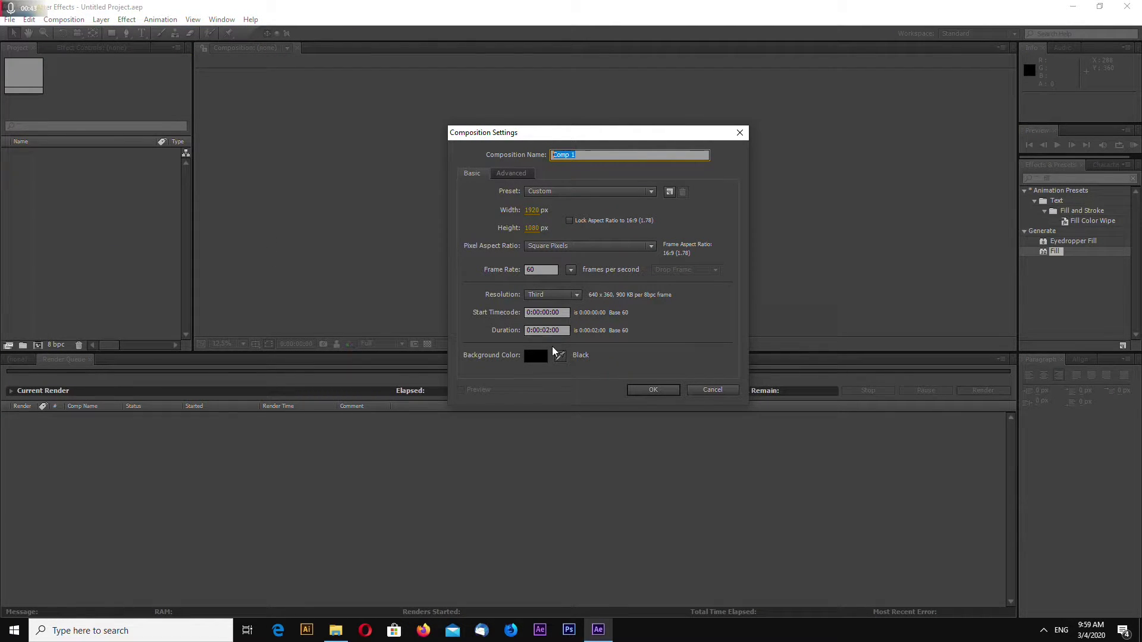
left_click(548, 332)
key("BackSpace")
type("5")
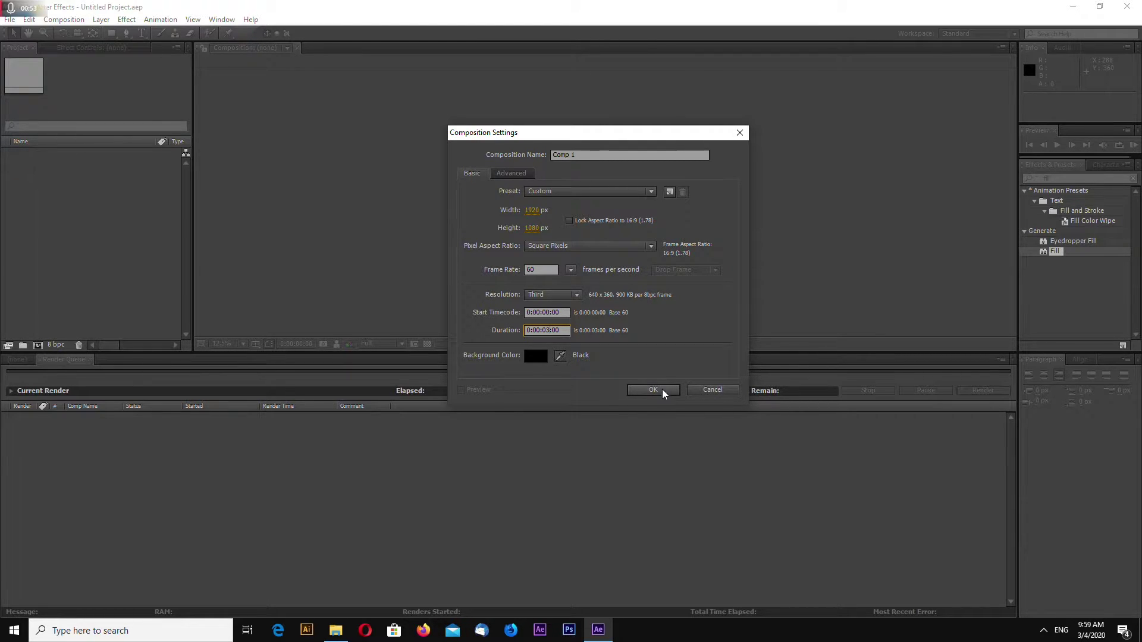
left_click_drag(575, 157, 466, 174)
type("3d Text Effect")
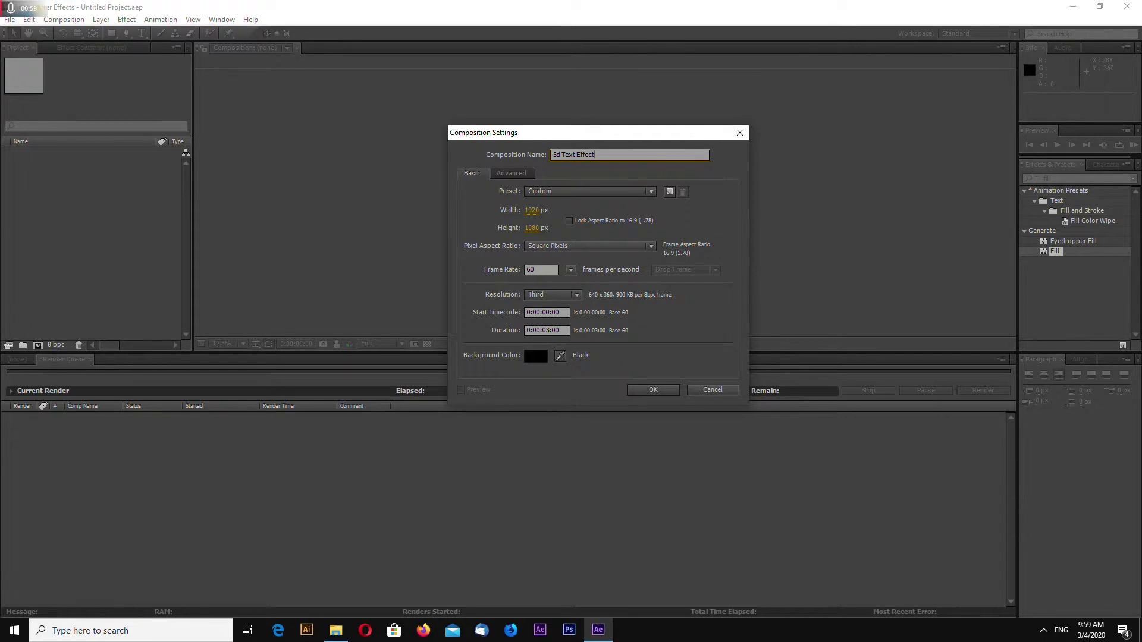
Step: Confirm the new composition and close the Render Queue
left_click(650, 387)
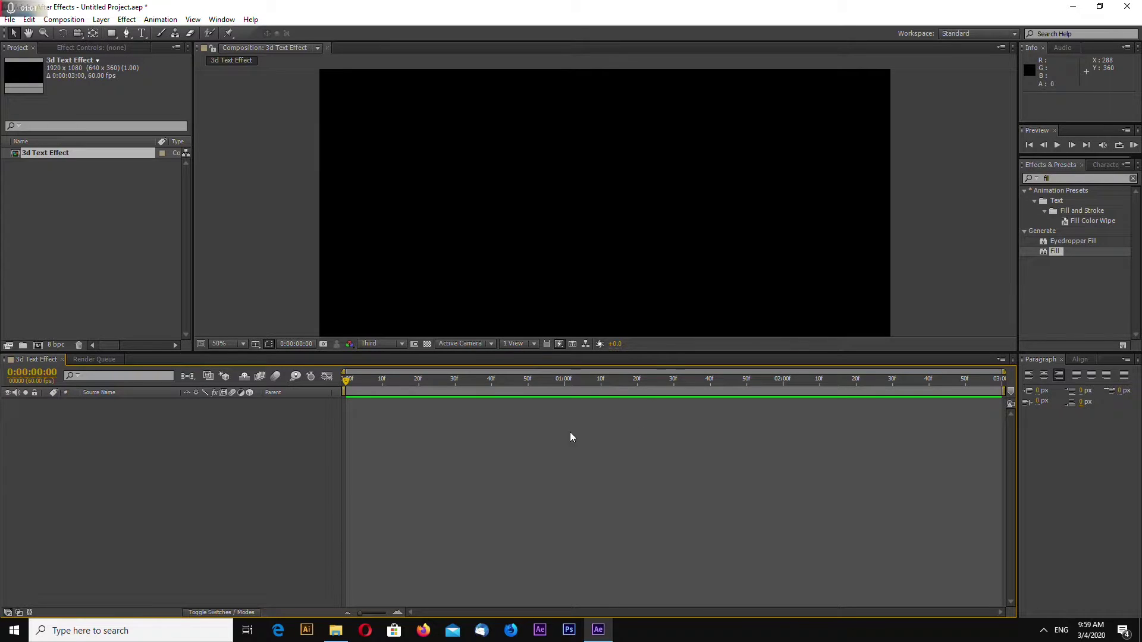
left_click(93, 359)
left_click(121, 360)
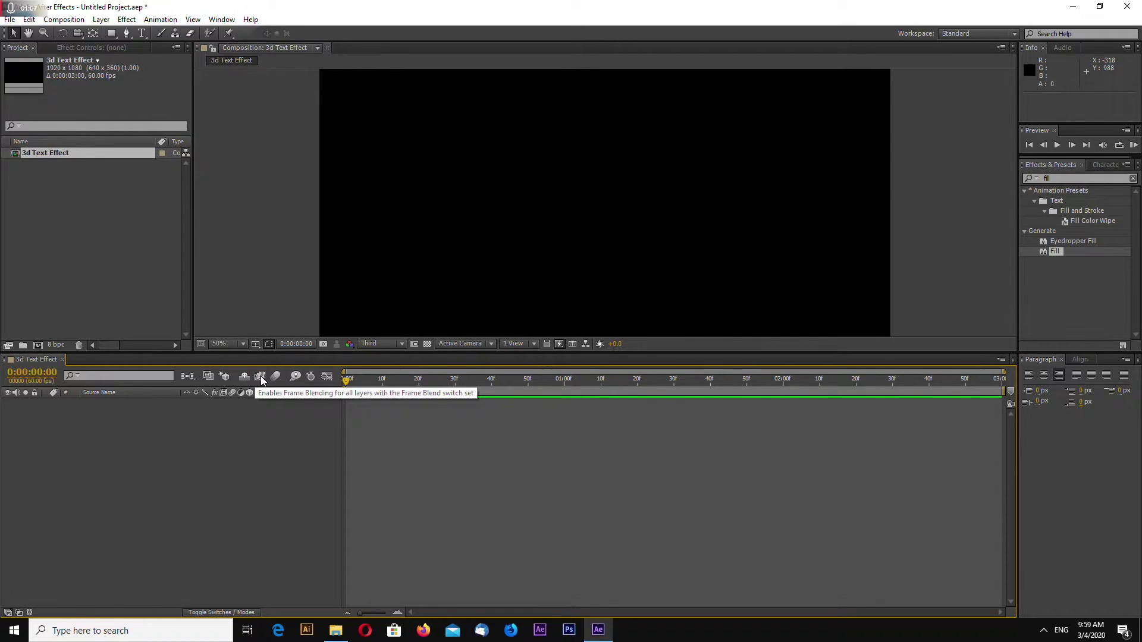
Step: Add a full-frame black solid layer named BG to the timeline
right_click(146, 455)
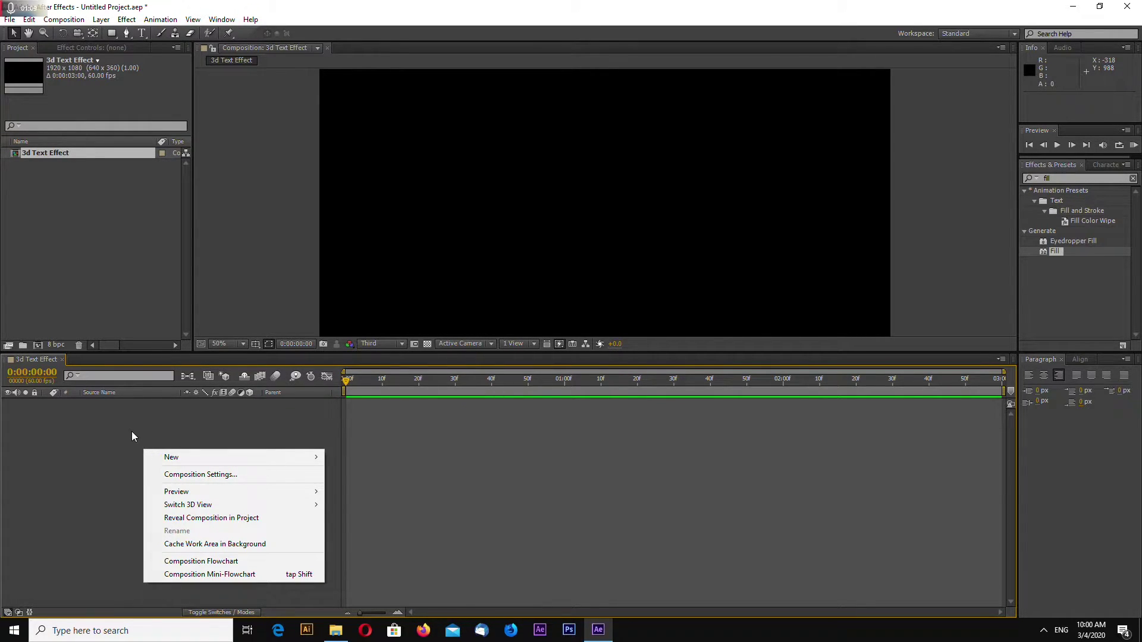
mouse_move(179, 463)
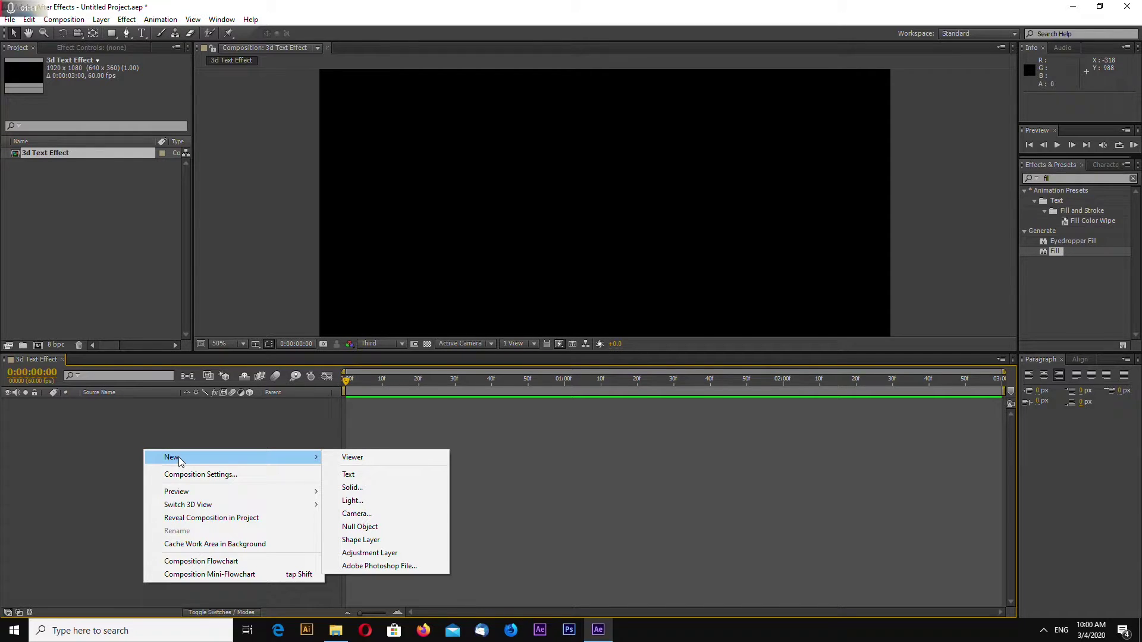
left_click(357, 488)
type("BG")
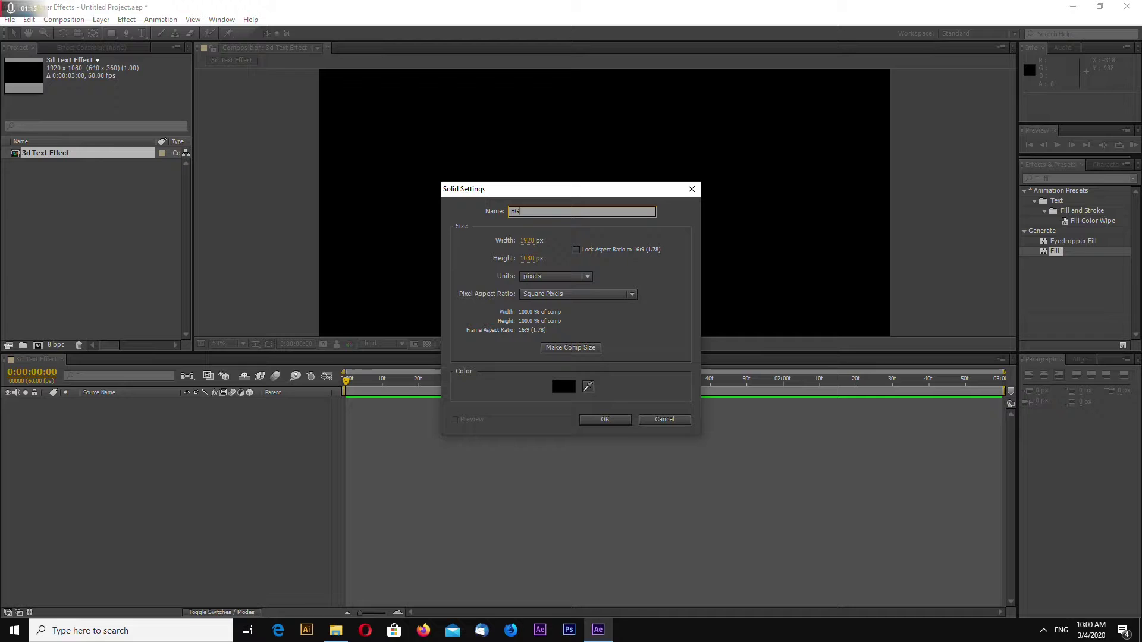
left_click(612, 419)
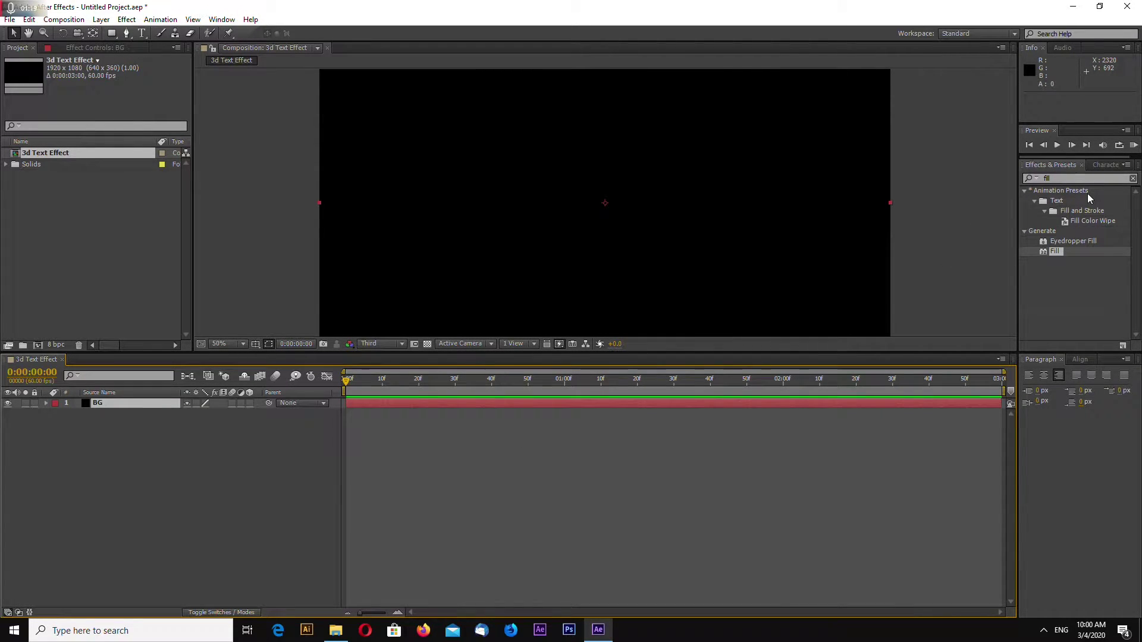
Step: Apply 4-Color Gradient to BG and set its first colour to light grey E7E7E7
left_click(1059, 178)
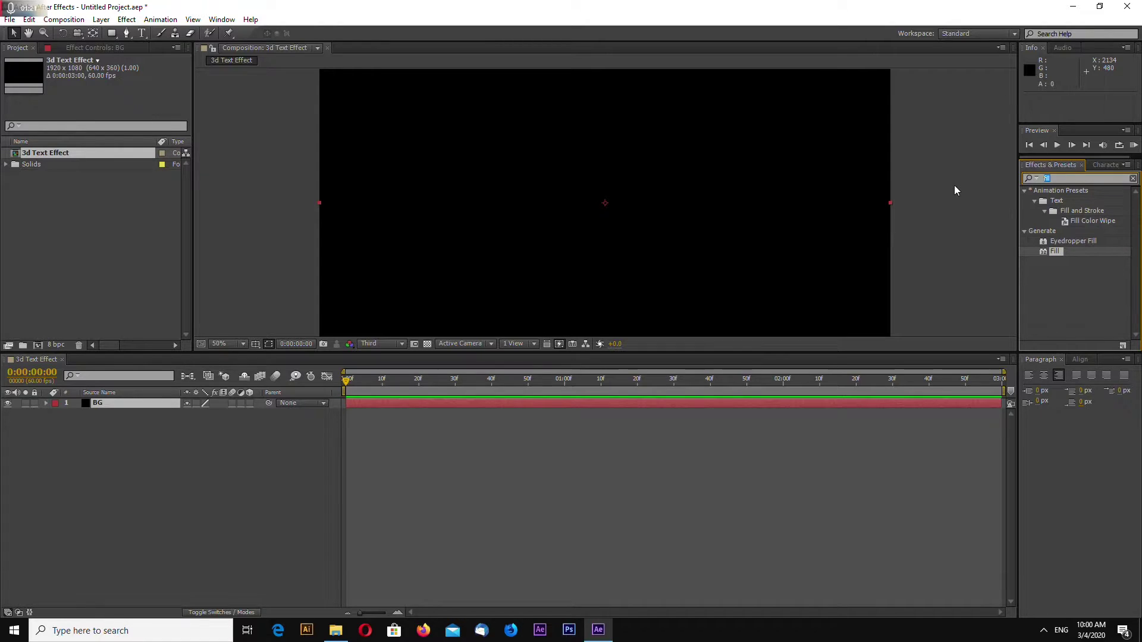
type("gradient")
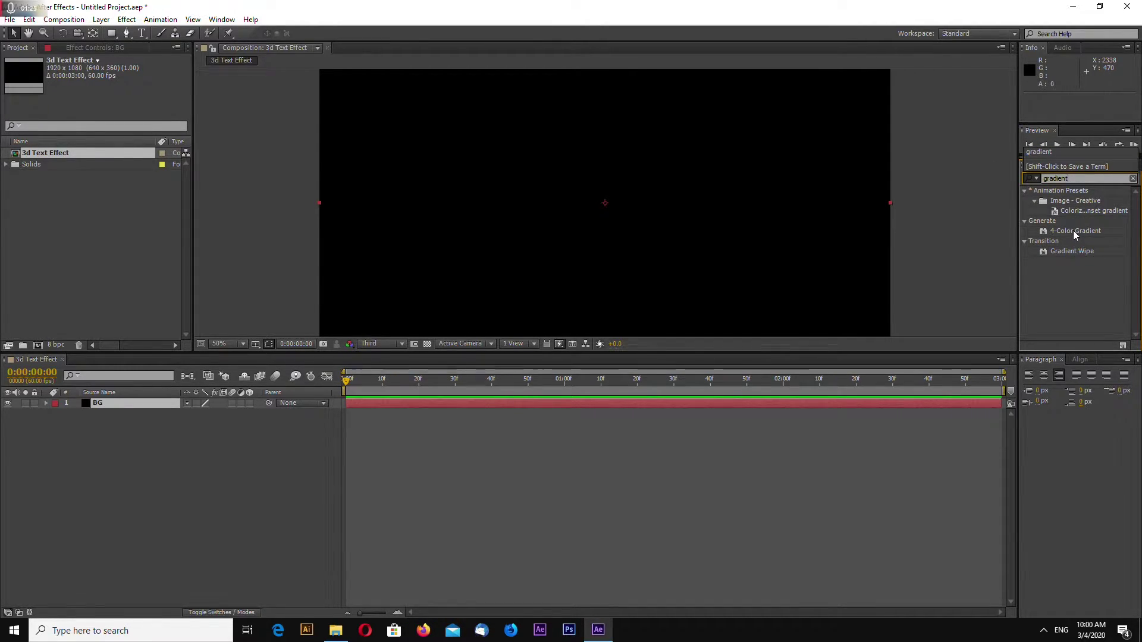
left_click_drag(1073, 230, 99, 403)
left_click(112, 101)
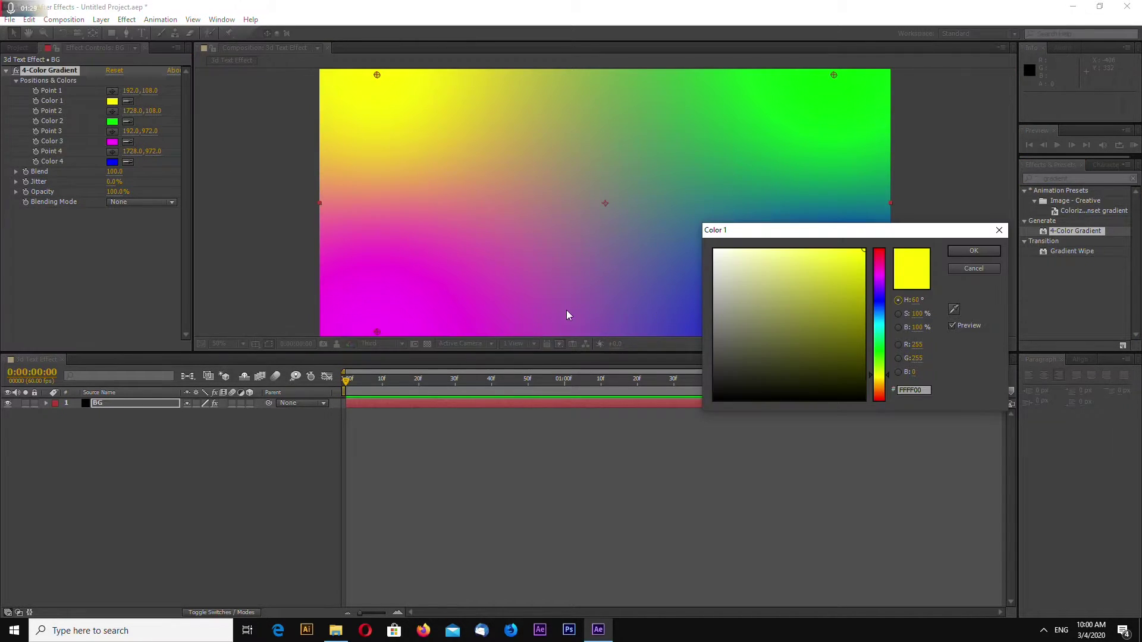
left_click(714, 262)
left_click(966, 250)
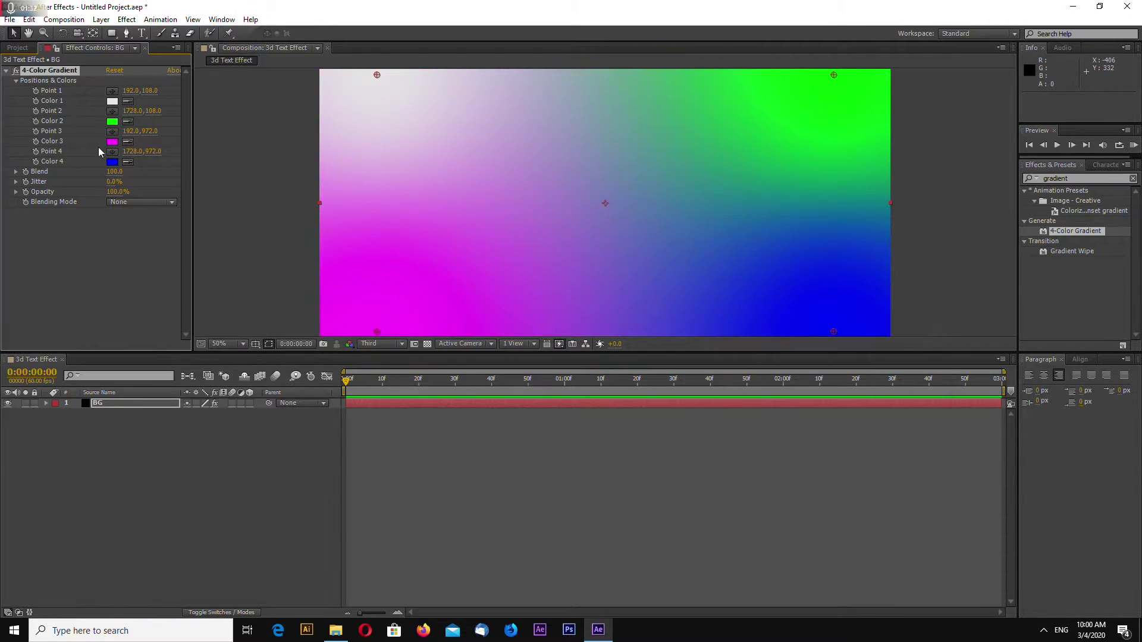
Step: Make the gradient's second, third and fourth colours the same light grey
left_click(127, 122)
left_click(113, 101)
left_click(127, 141)
left_click(112, 121)
left_click(128, 162)
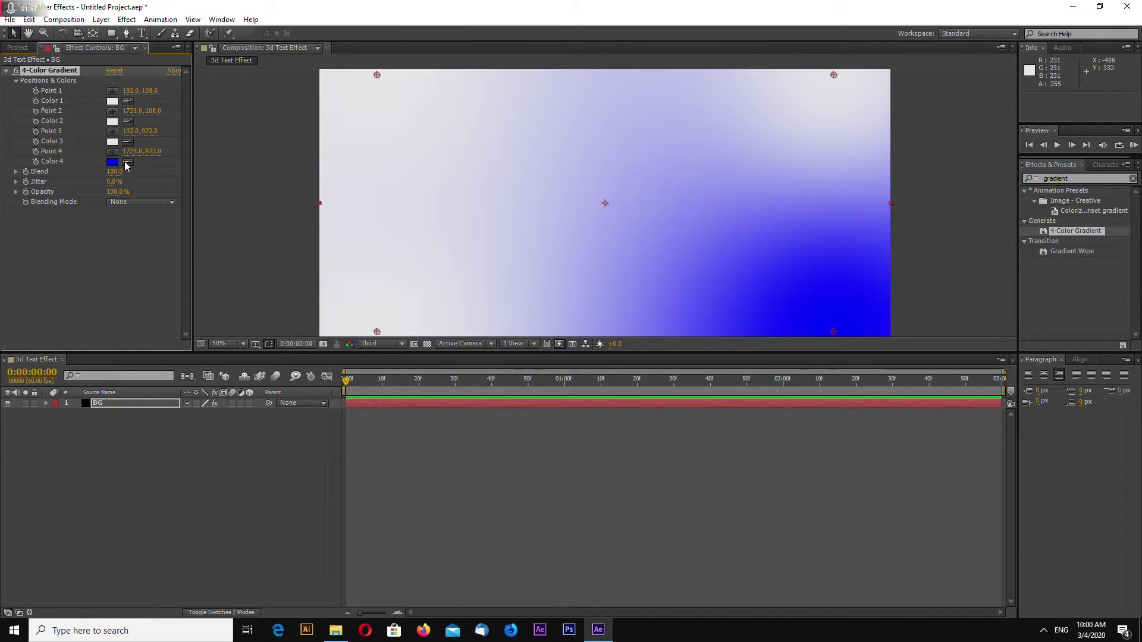
left_click(112, 142)
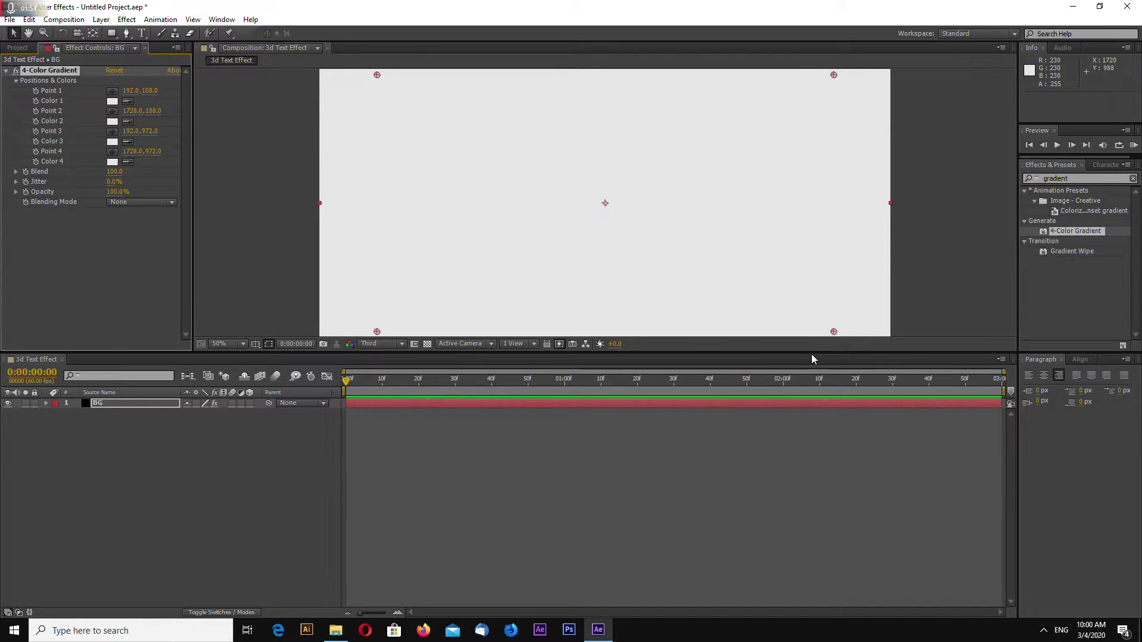
Step: Darken the second gradient colour to grey B8B8B8 and the third to a darker grey
left_click_drag(811, 354, 811, 436)
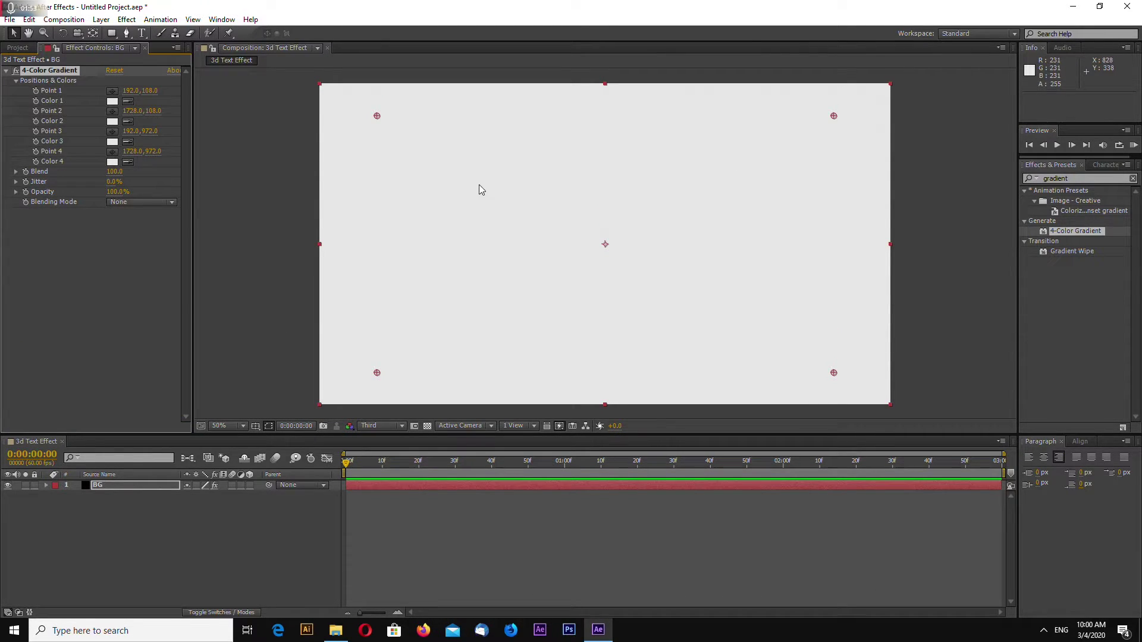
left_click(113, 122)
left_click_drag(714, 263, 714, 290)
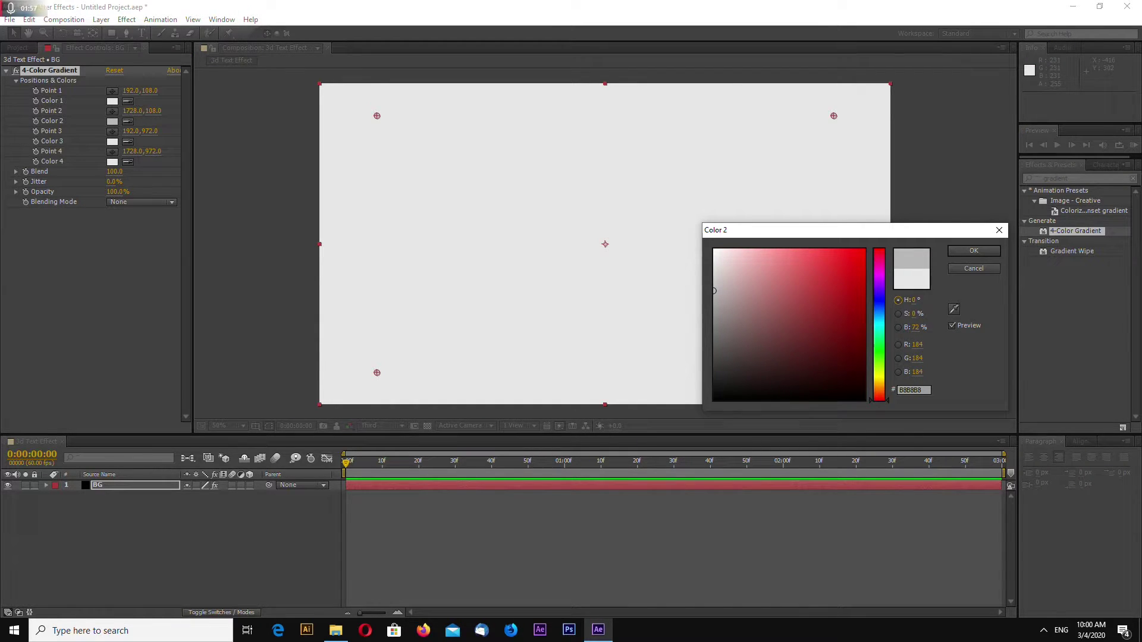
left_click(954, 251)
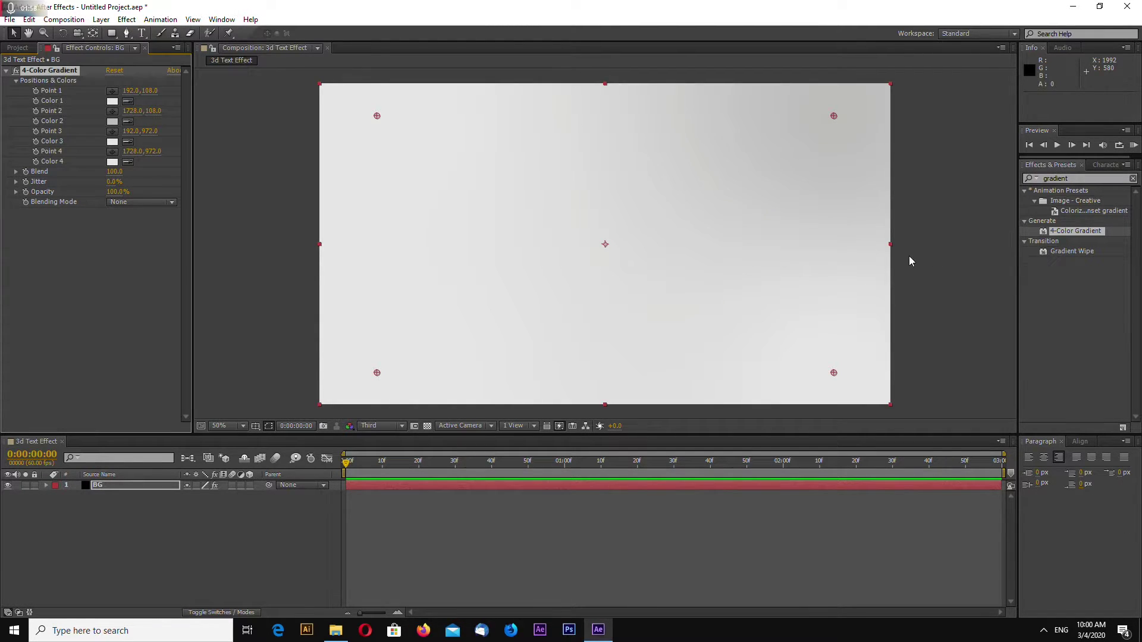
left_click(130, 144)
left_click(113, 122)
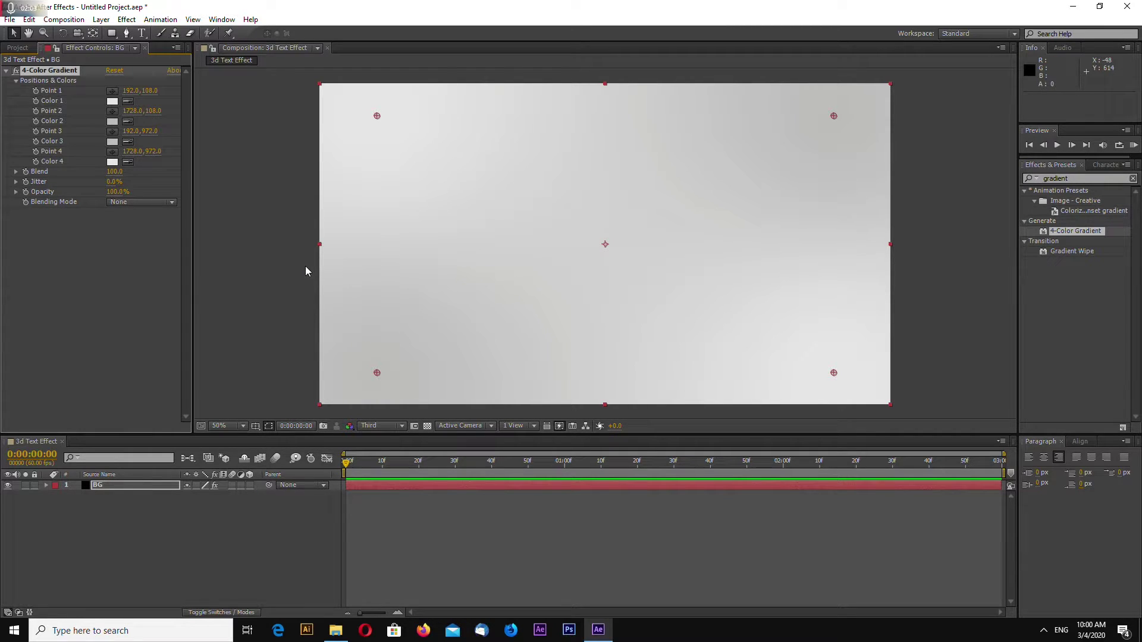
Step: Create a text layer reading '3D TEXT' in the composition
left_click(167, 545)
left_click(142, 33)
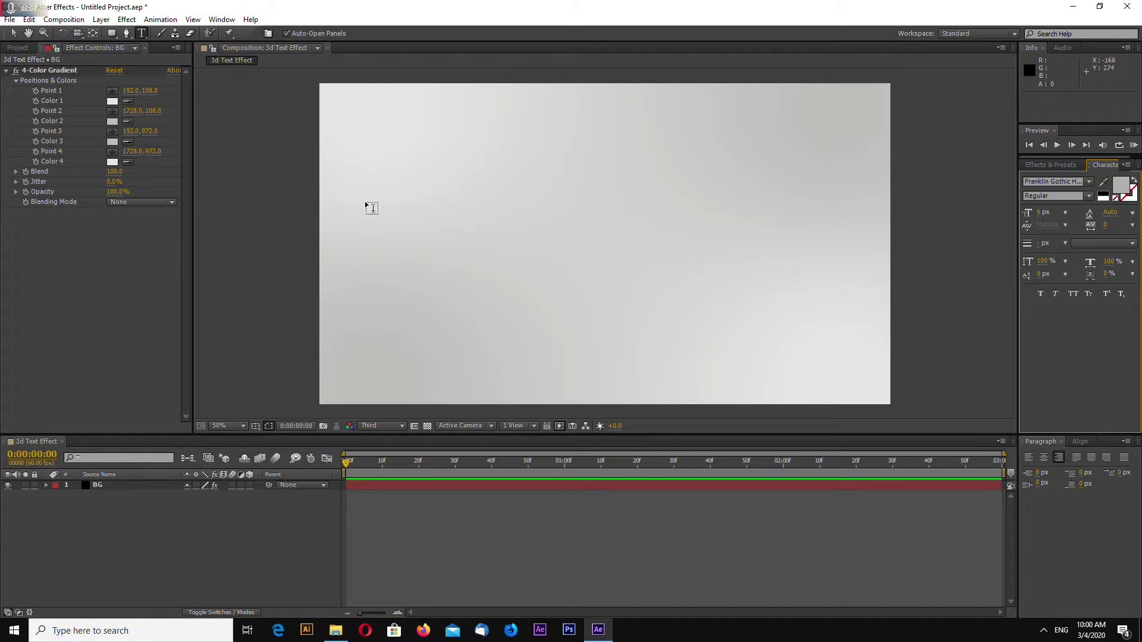
left_click(500, 237)
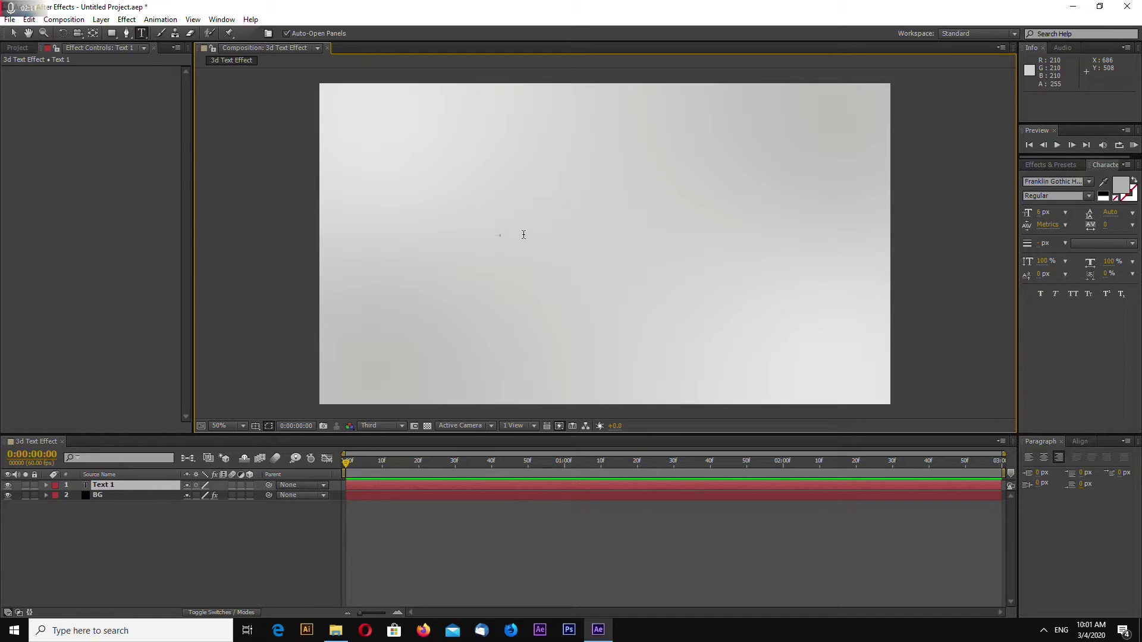
type("3D TEXT")
key("Escape")
key("v")
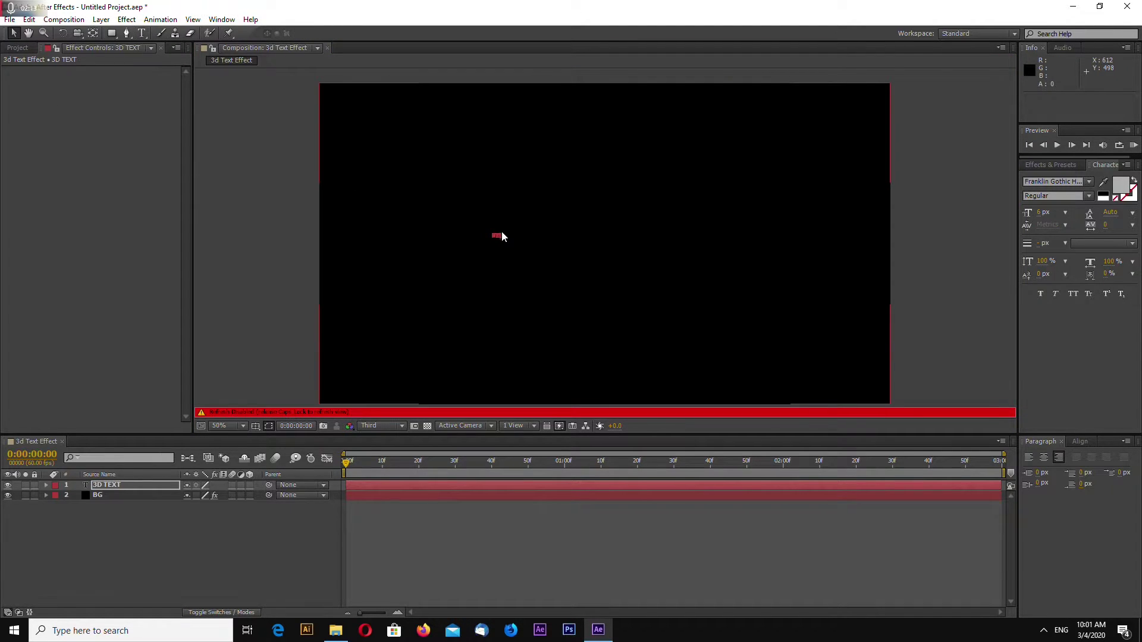
Step: Move the 3D TEXT layer right and drag its anchor point to the text's centre
left_click(501, 237)
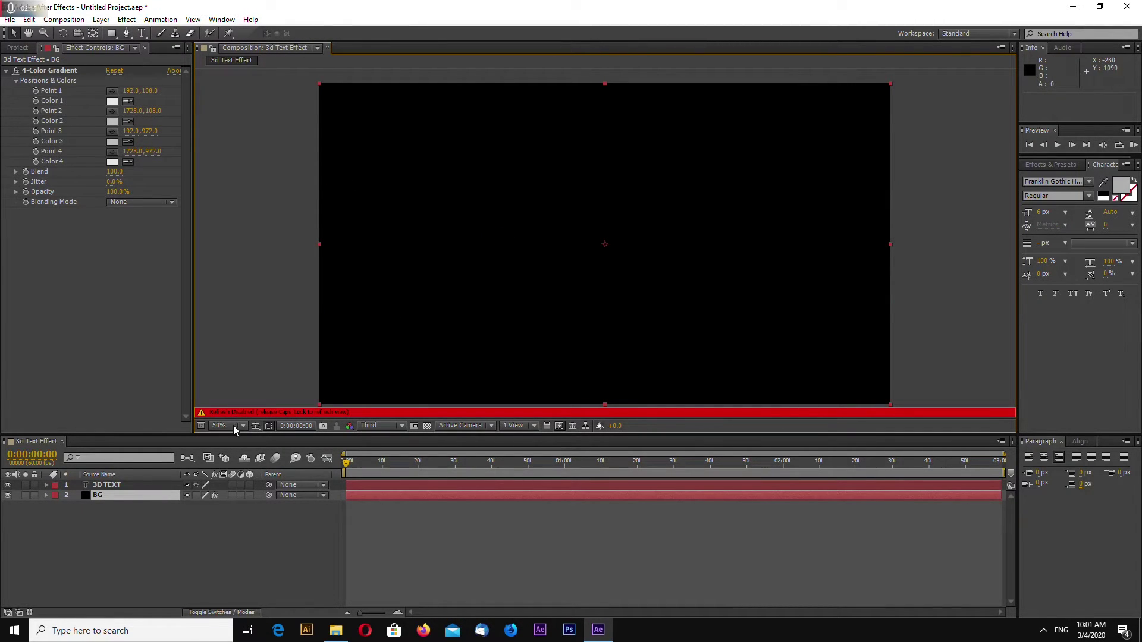
left_click(101, 484)
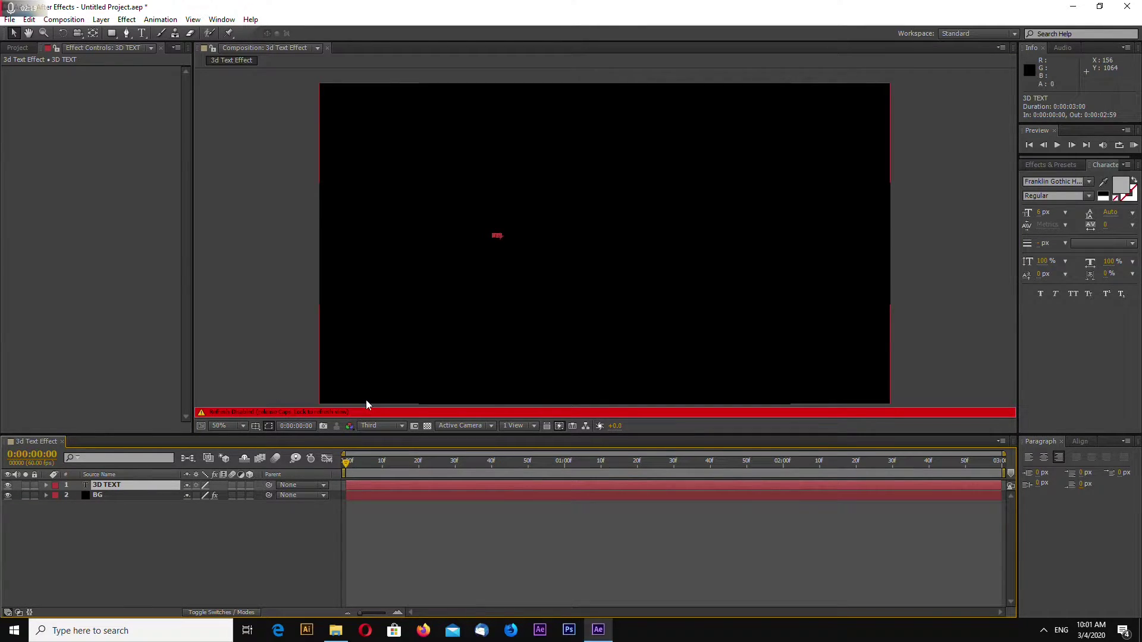
key("Caps_Lock")
left_click_drag(502, 238, 737, 264)
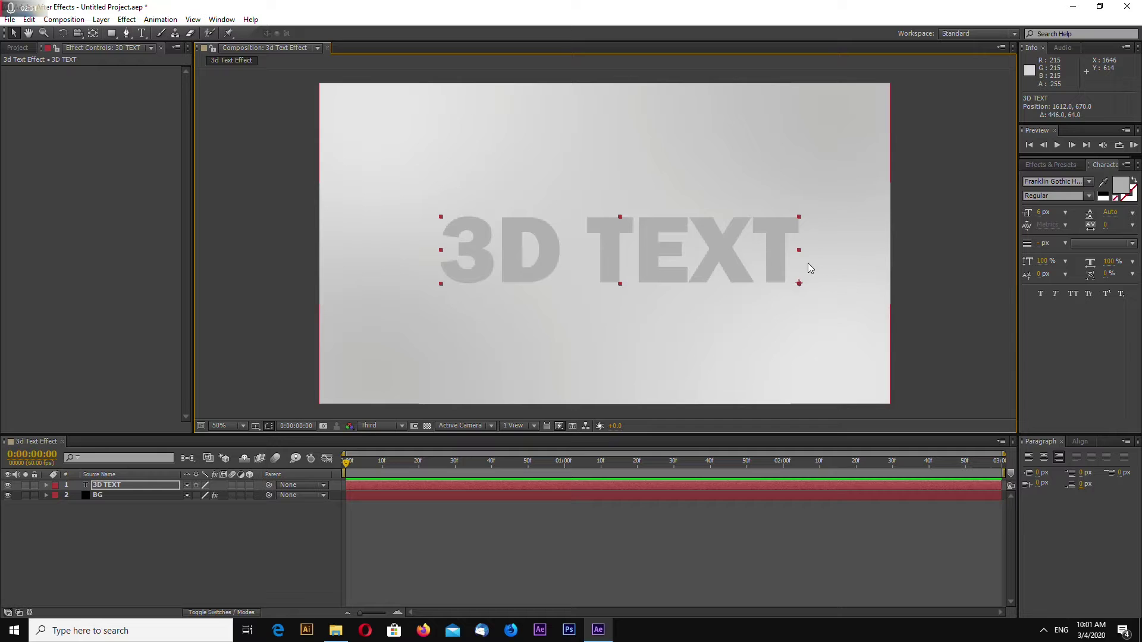
left_click(92, 36)
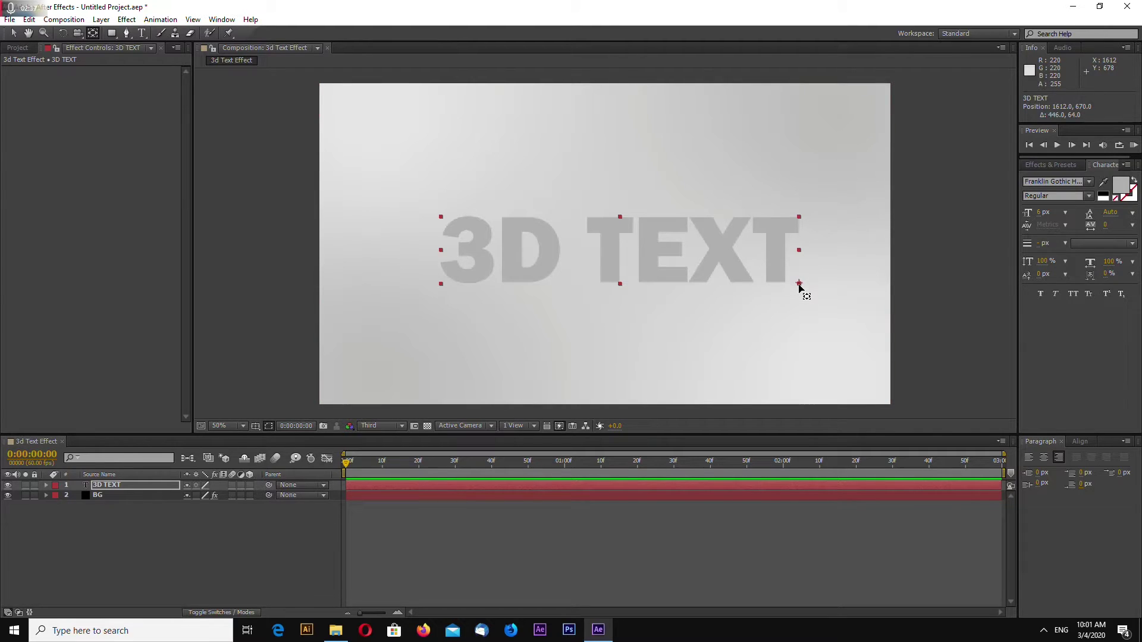
left_click_drag(799, 283, 621, 258)
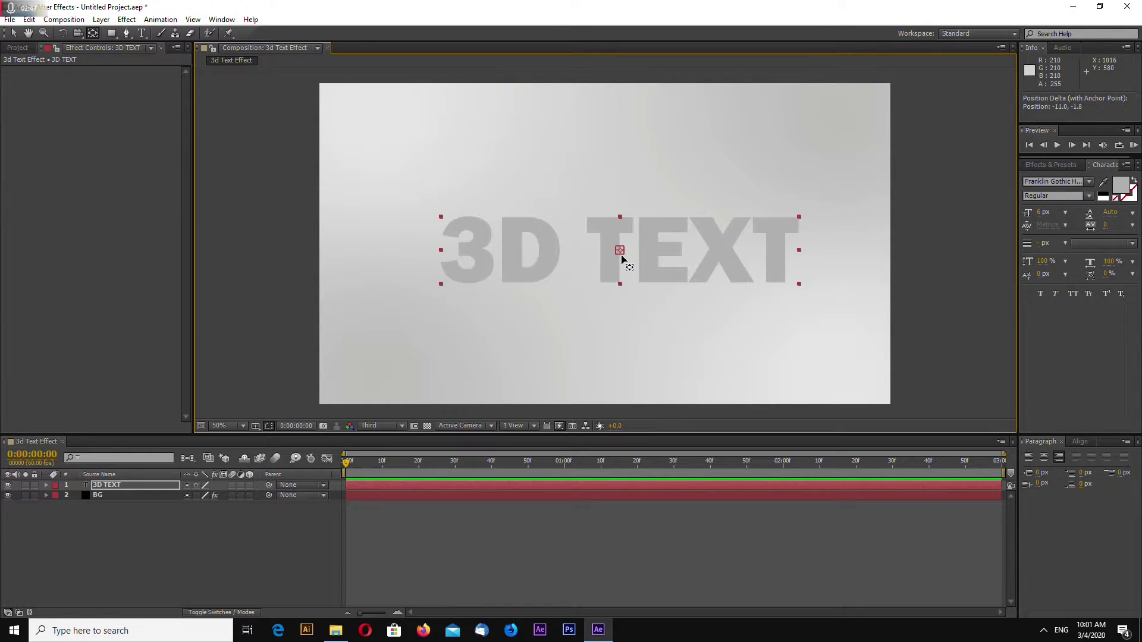
Step: Change the 3D TEXT fill colour to darker grey 989898
left_click(13, 35)
left_click(193, 170)
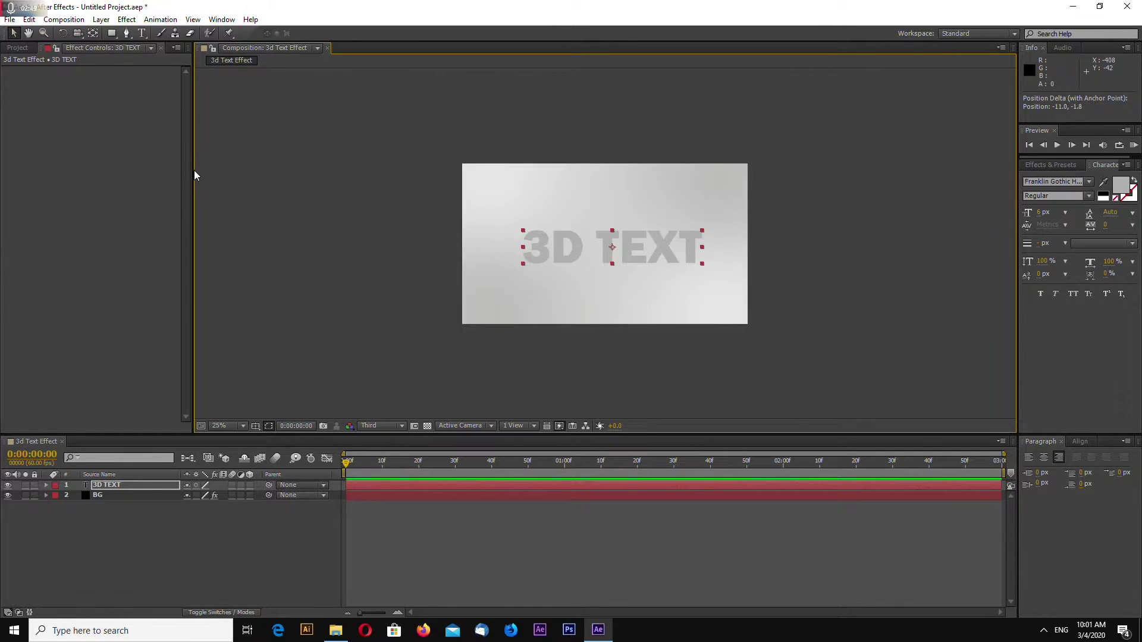
left_click(933, 294)
left_click(752, 255)
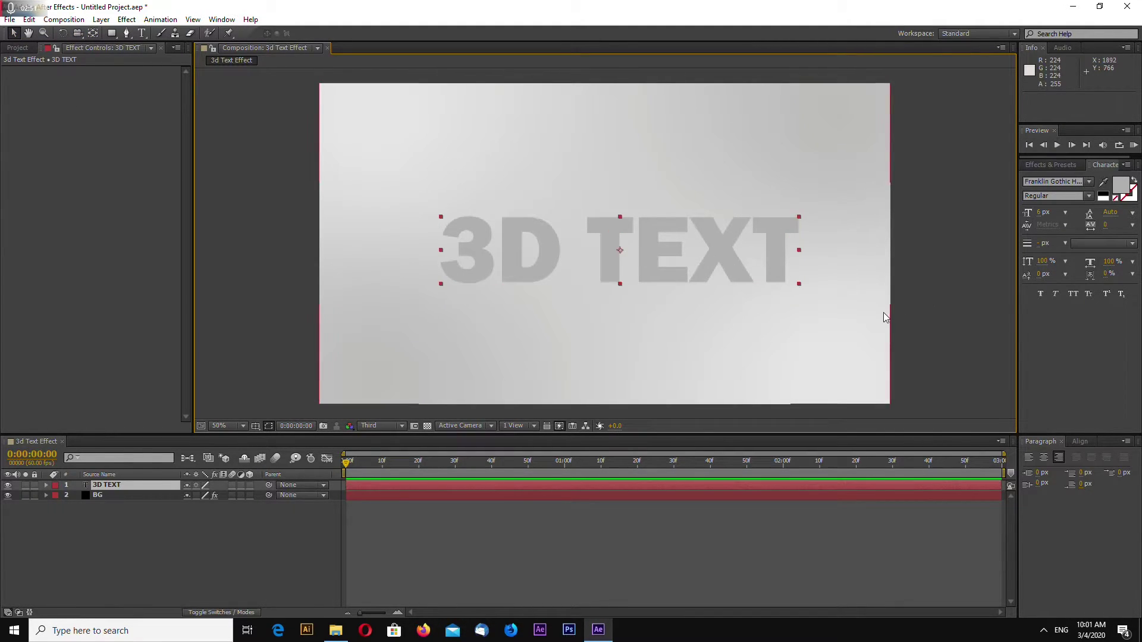
left_click(1117, 195)
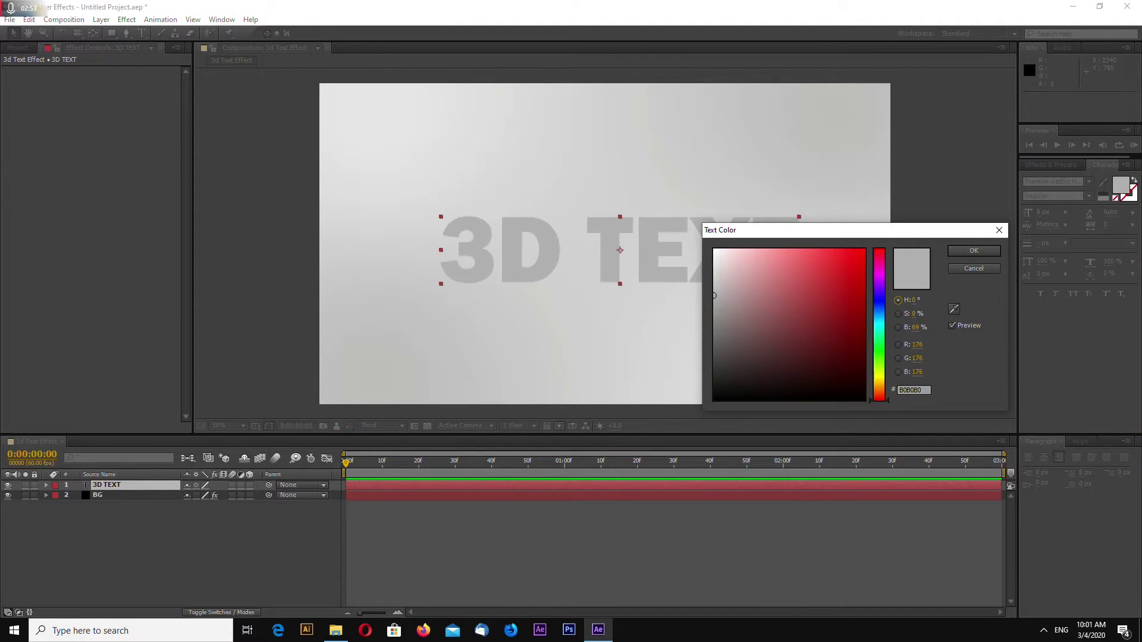
left_click(715, 310)
left_click(961, 253)
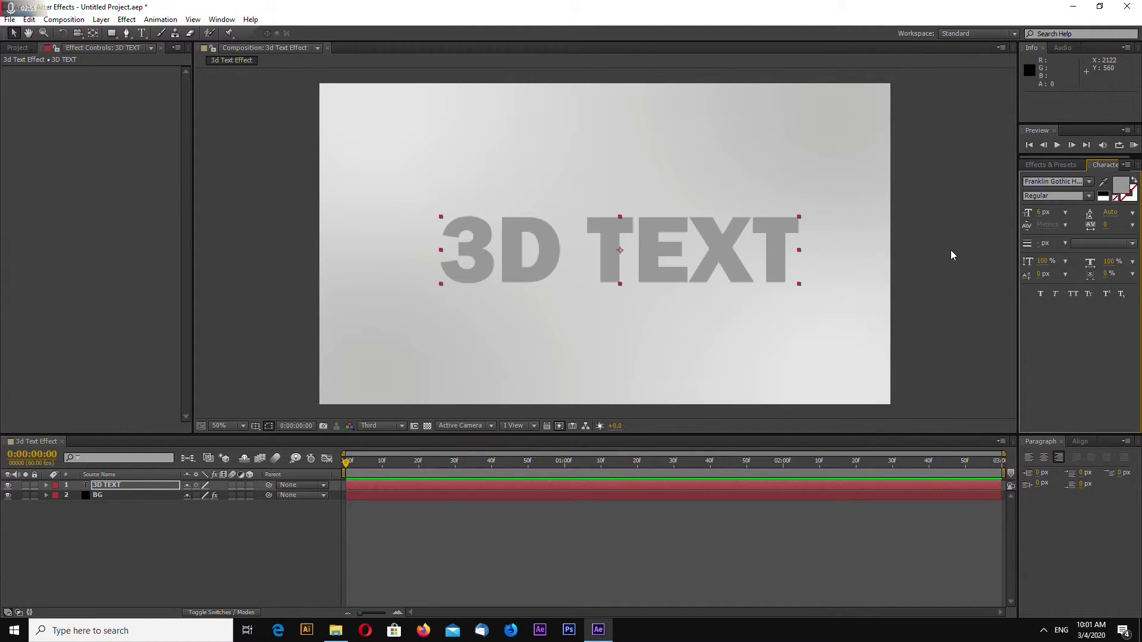
Step: Keep the Franklin Gothic Heavy font and scale the text down slightly
left_click(944, 250)
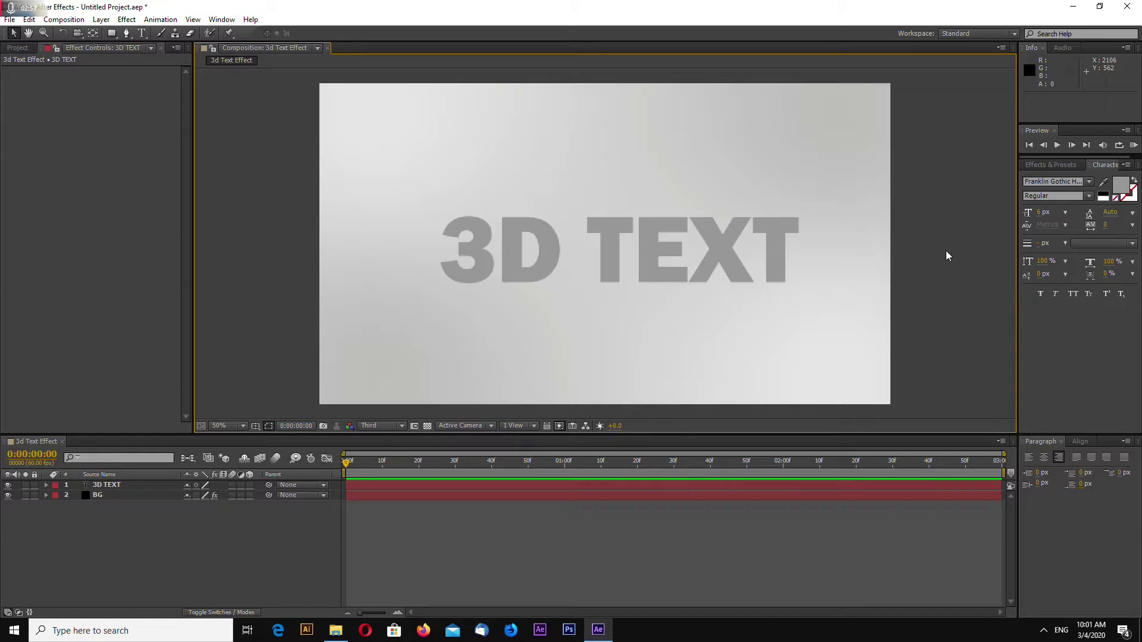
left_click(706, 277)
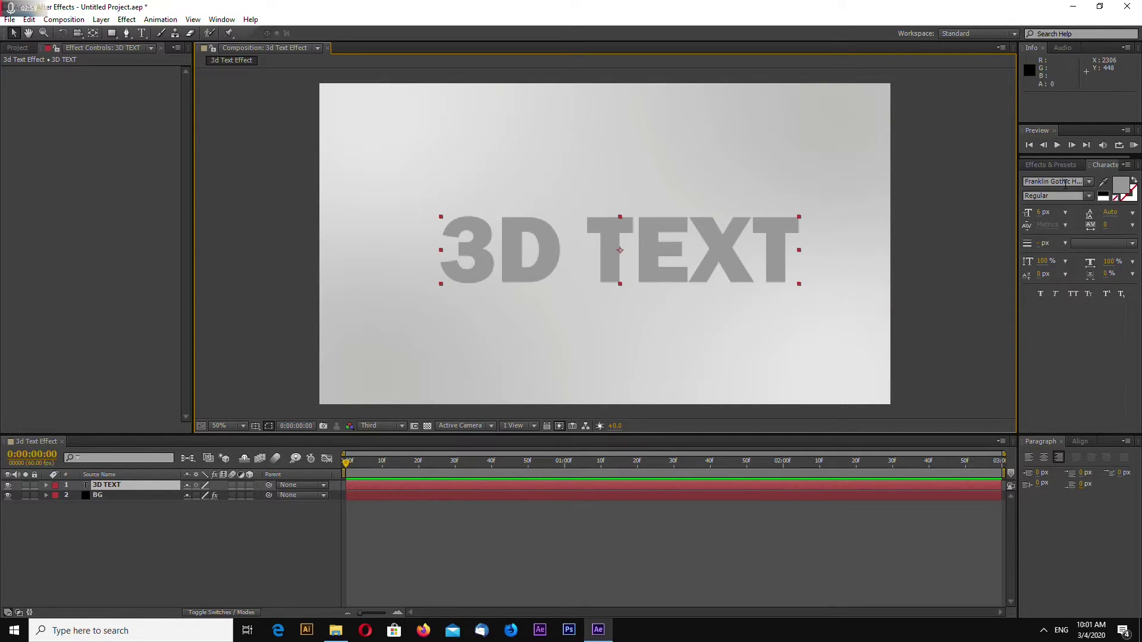
left_click(1089, 182)
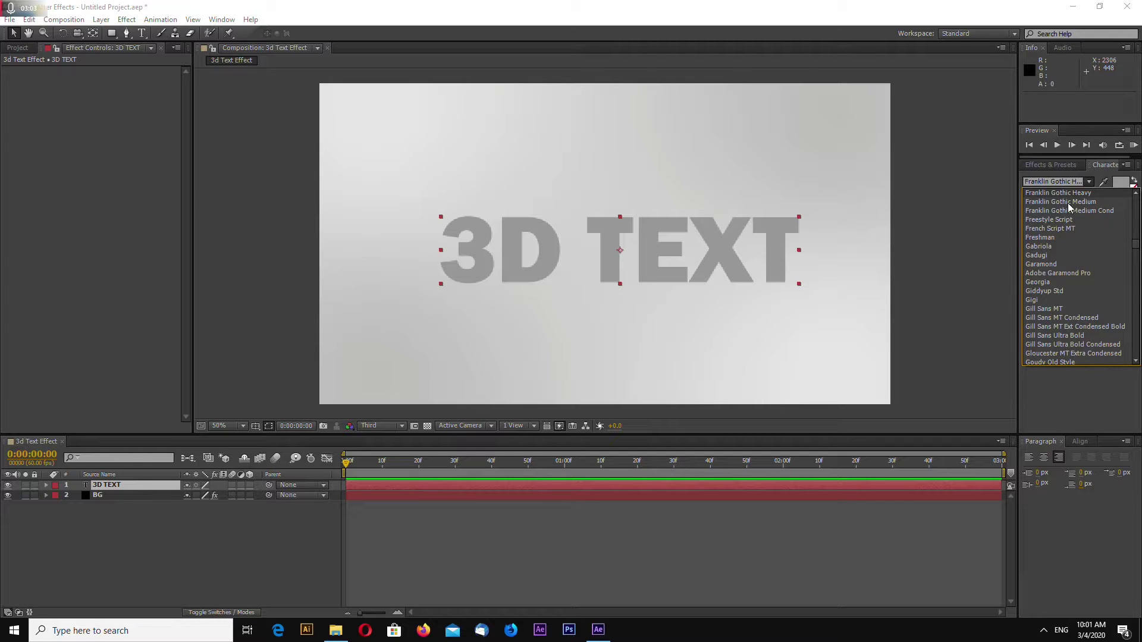
left_click(966, 223)
left_click(799, 275)
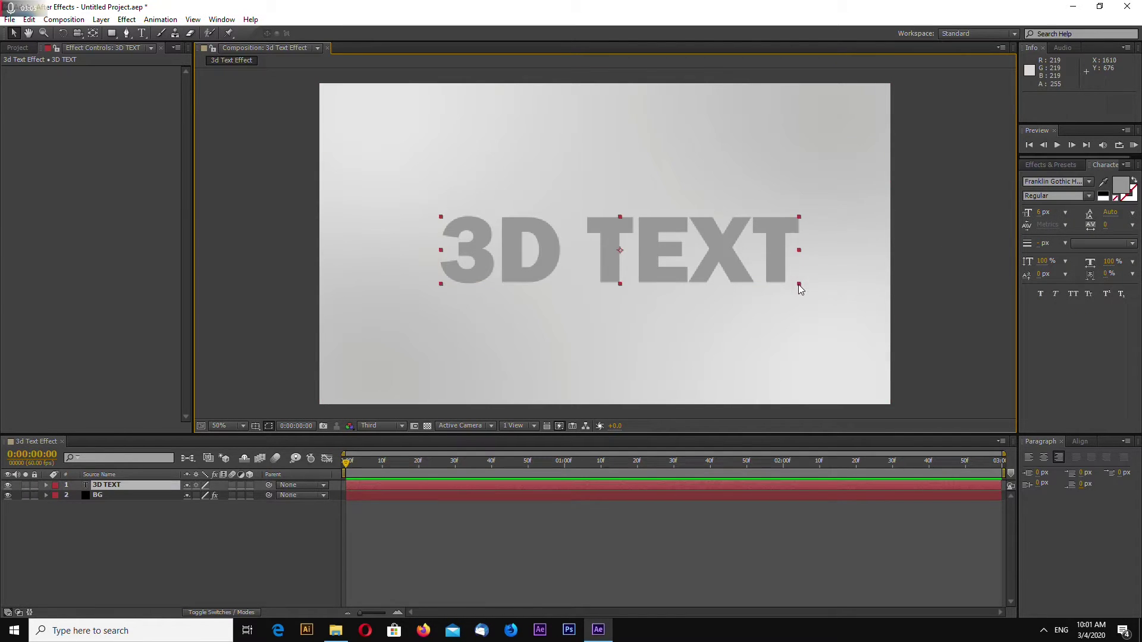
left_click(798, 285)
left_click(792, 284)
left_click_drag(798, 284, 787, 280)
left_click(906, 270)
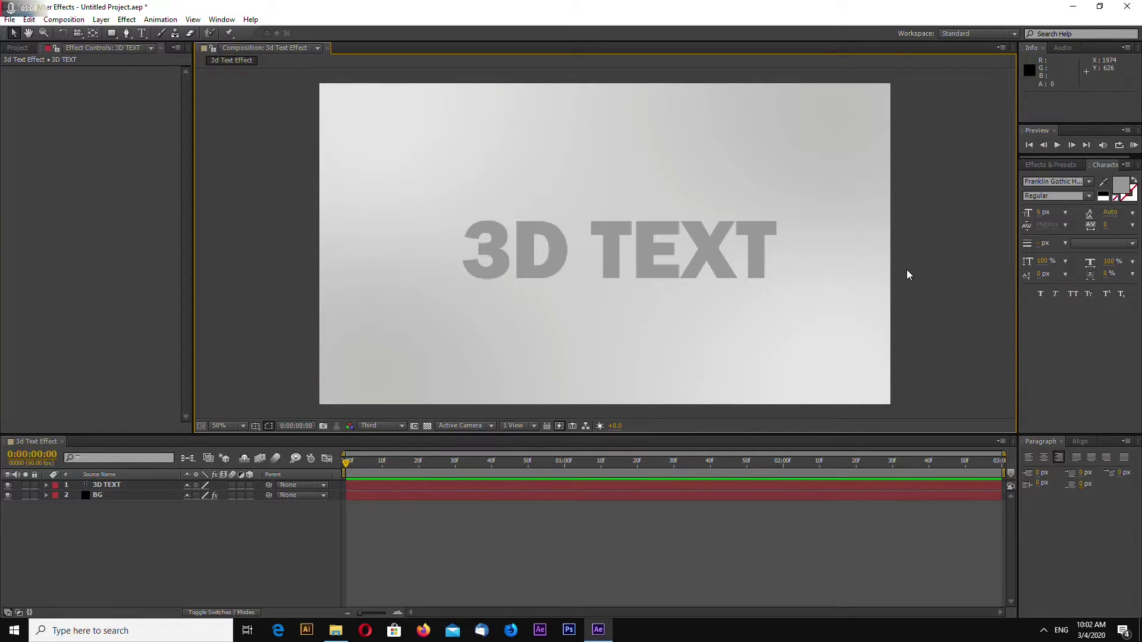
Step: Pre-compose the 3D TEXT layer as '3D TEXT Comp', dropping the trailing 1
left_click(764, 267)
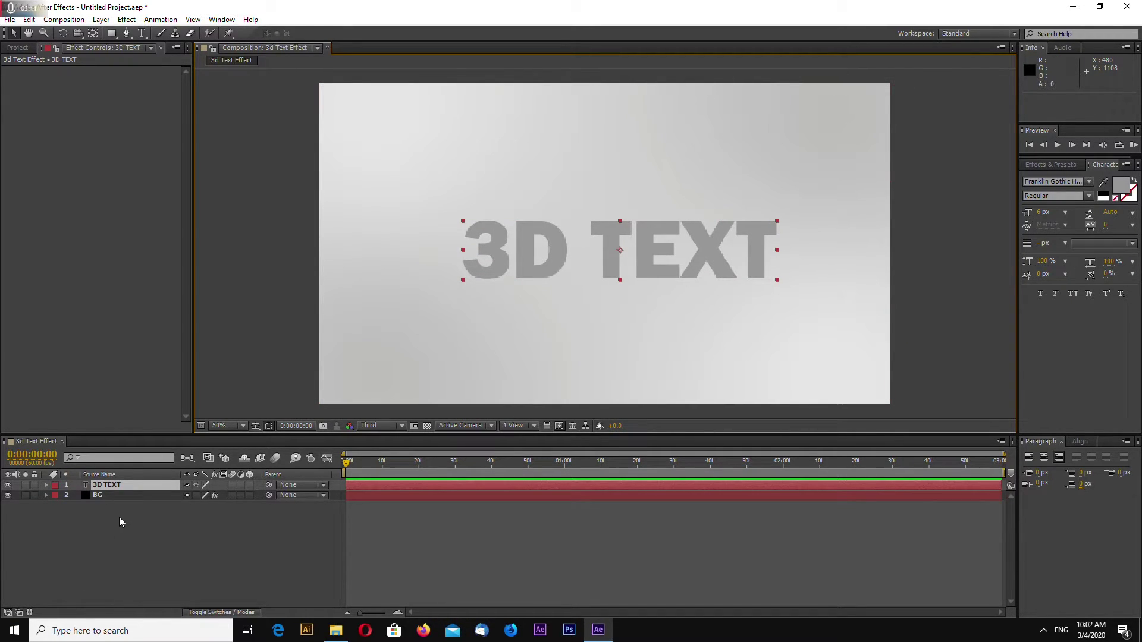
right_click(120, 484)
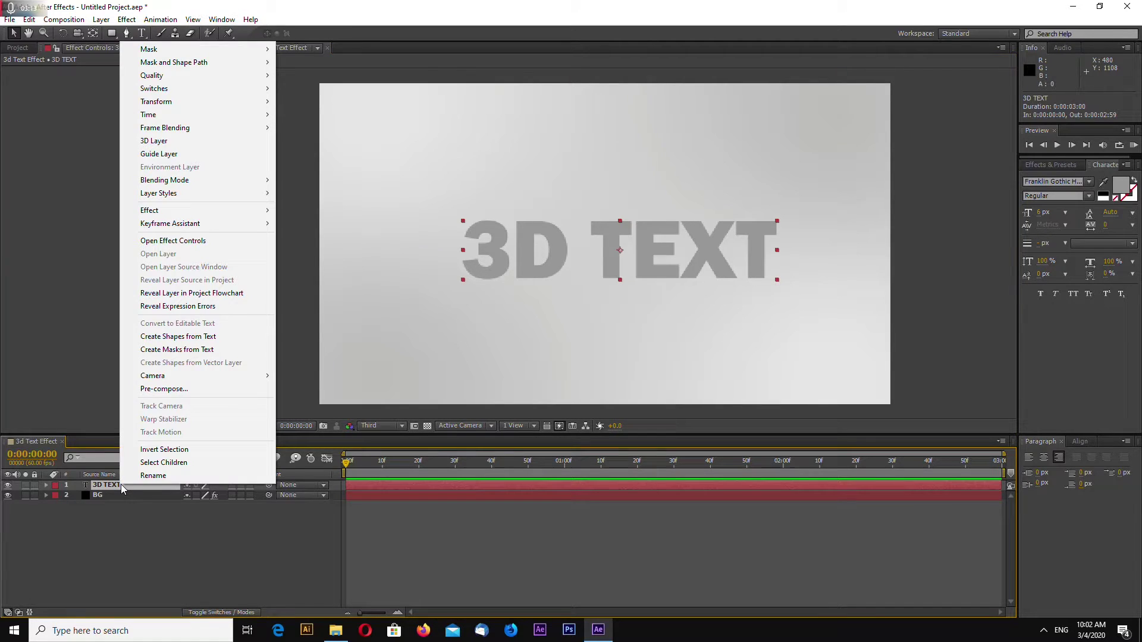
left_click(186, 389)
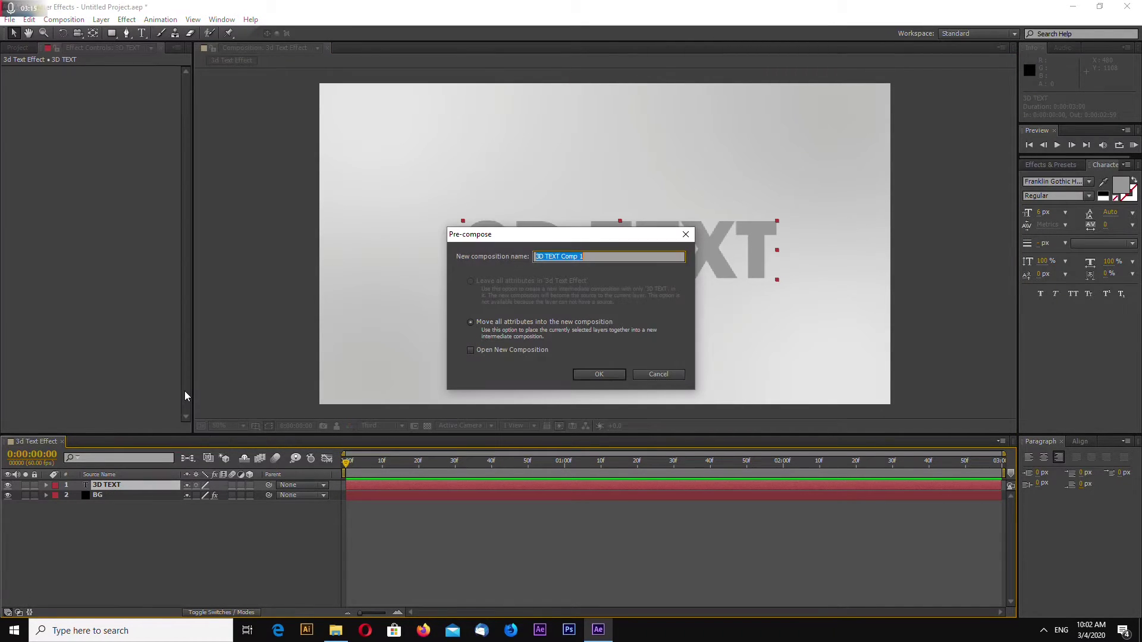
left_click_drag(592, 259, 580, 256)
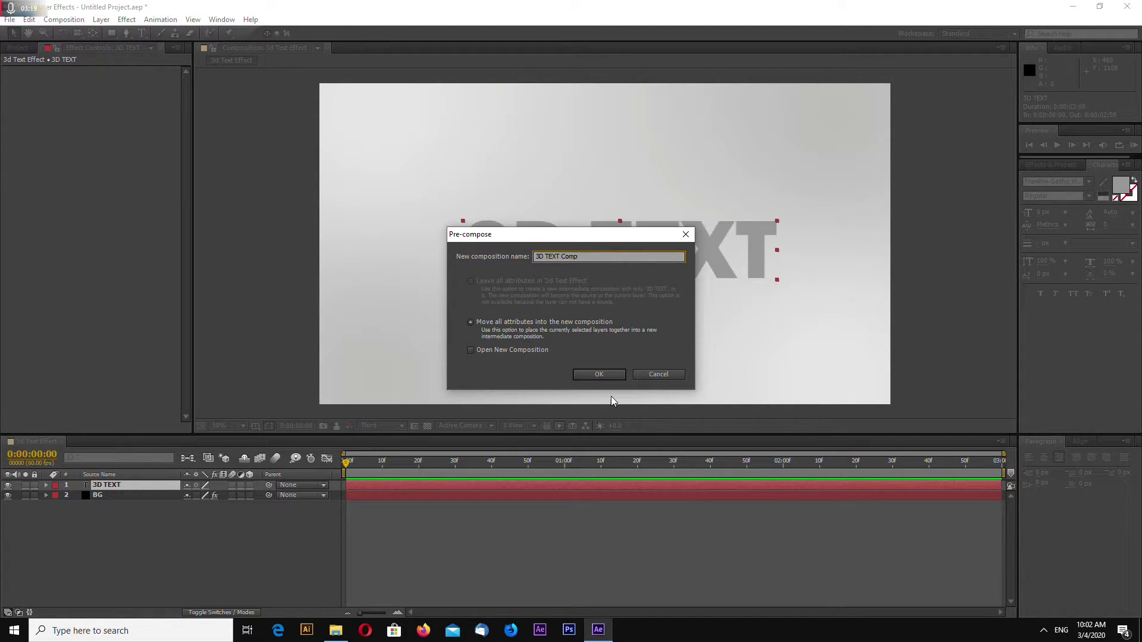
left_click(599, 374)
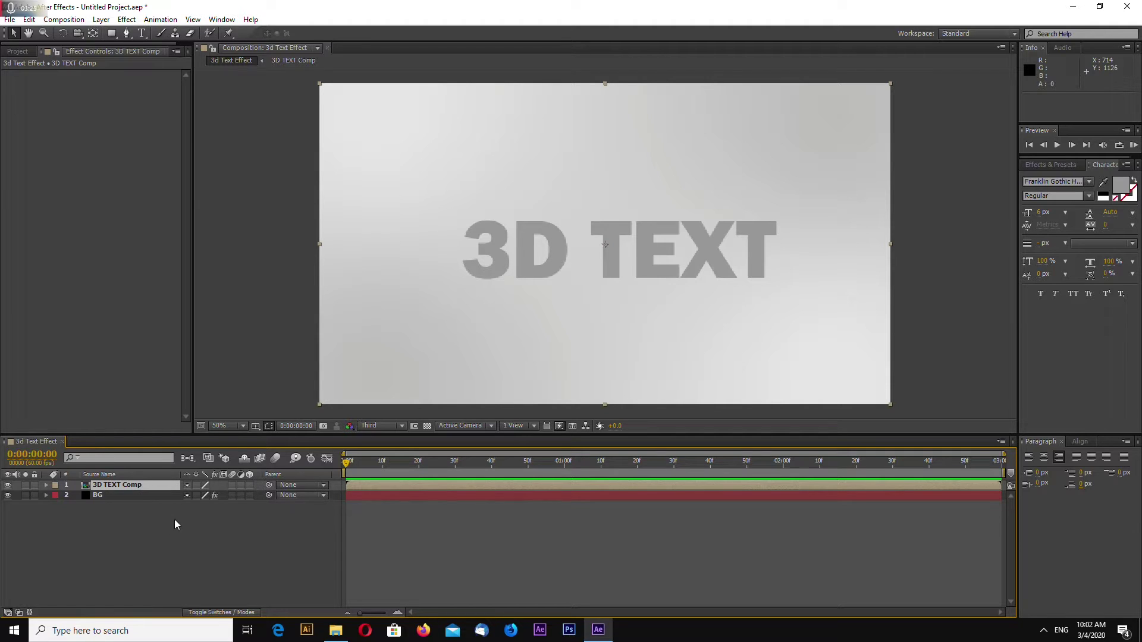
Step: Turn on the 3D Layer switch for both the 3D TEXT Comp and BG layers
left_click_drag(250, 484, 250, 495)
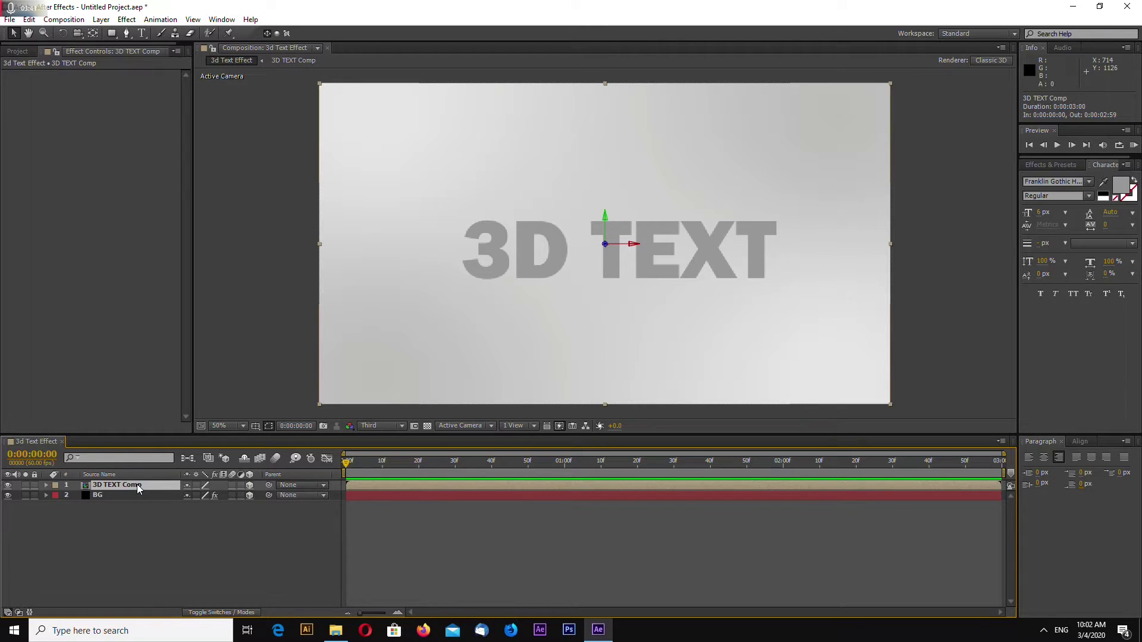
Step: Duplicate 3D TEXT Comp into 30 copies and enlarge the timeline to show all 31 layers
key("ctrl+d")
key("ctrl+d")
key("ctrl+d")
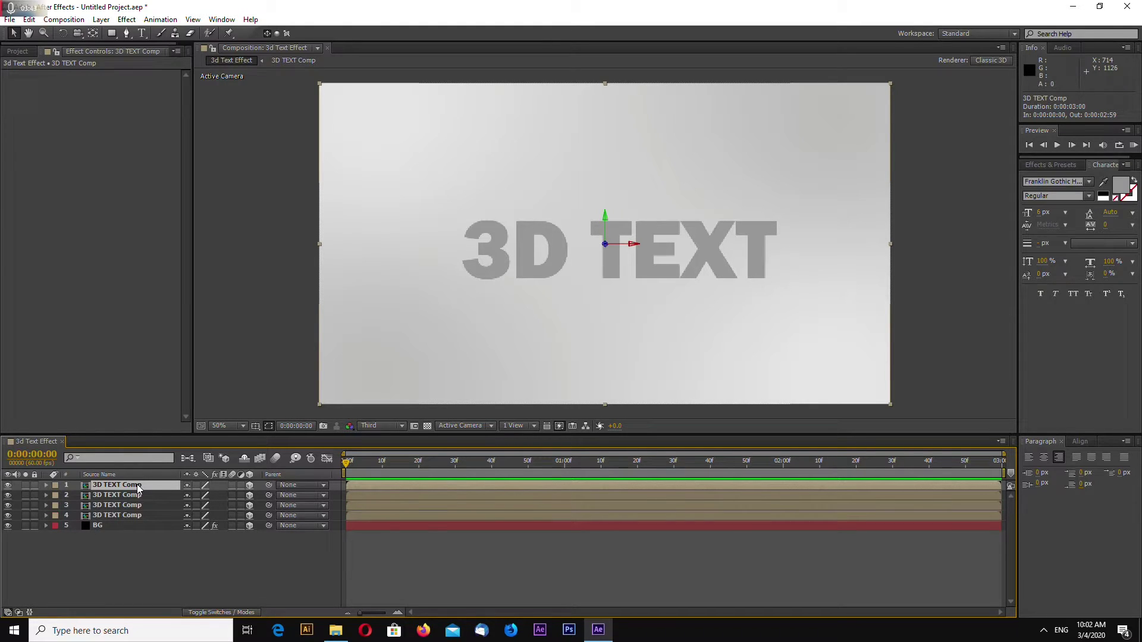
key("ctrl+d")
key("ctrl+d")
key("ctrl+d")
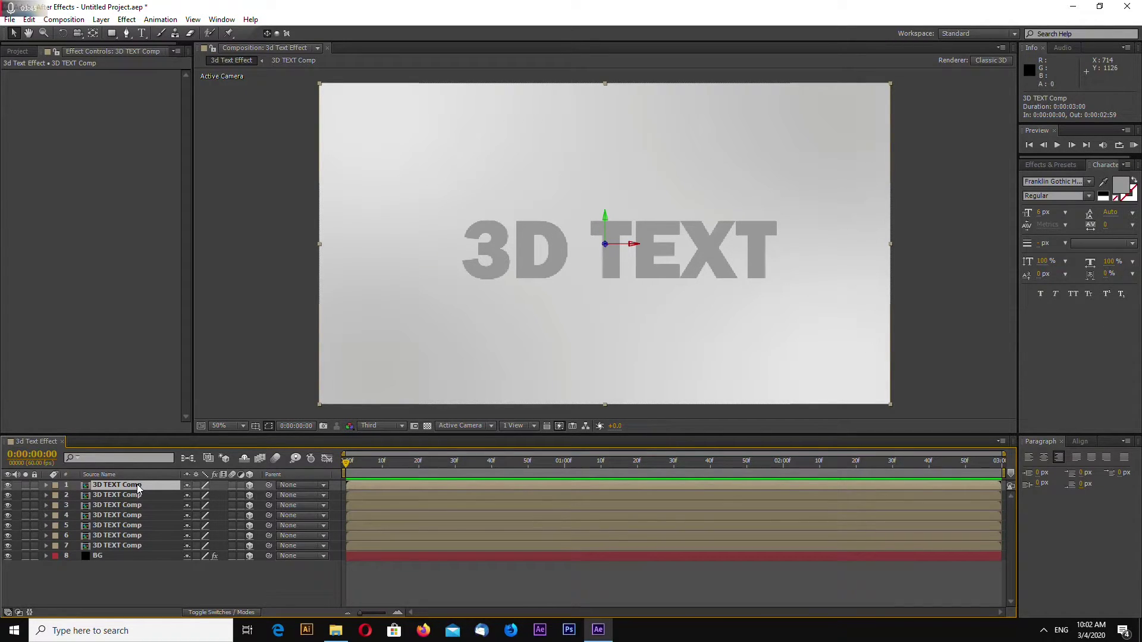
key("ctrl+d")
key("ctrl+d")
key("ctrl+d")
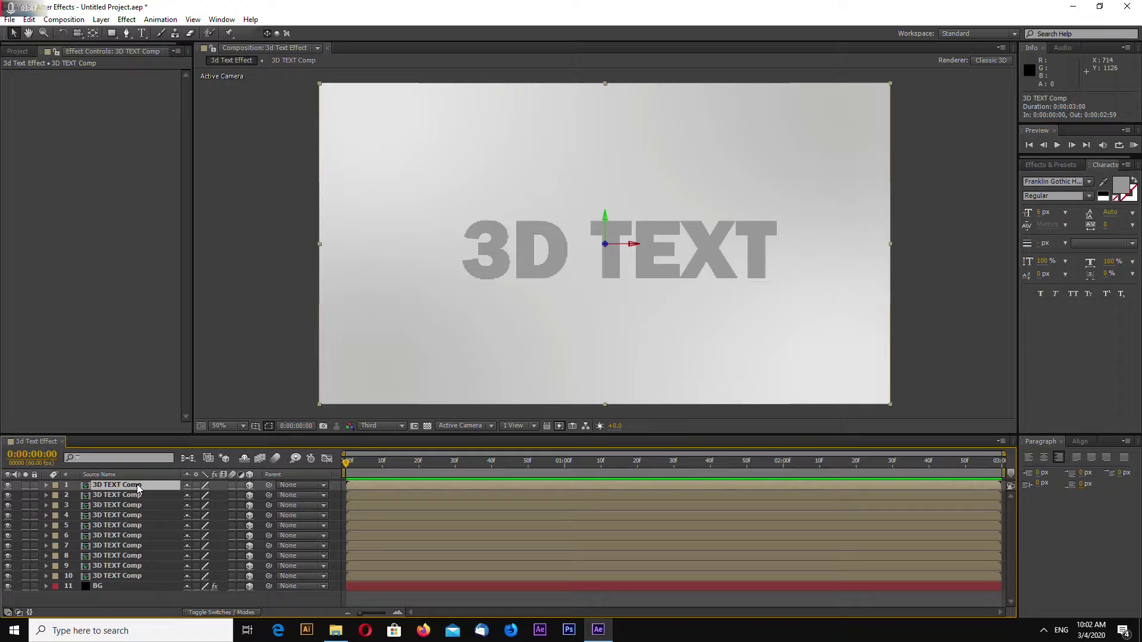
key("ctrl+d")
key("ctrl+d")
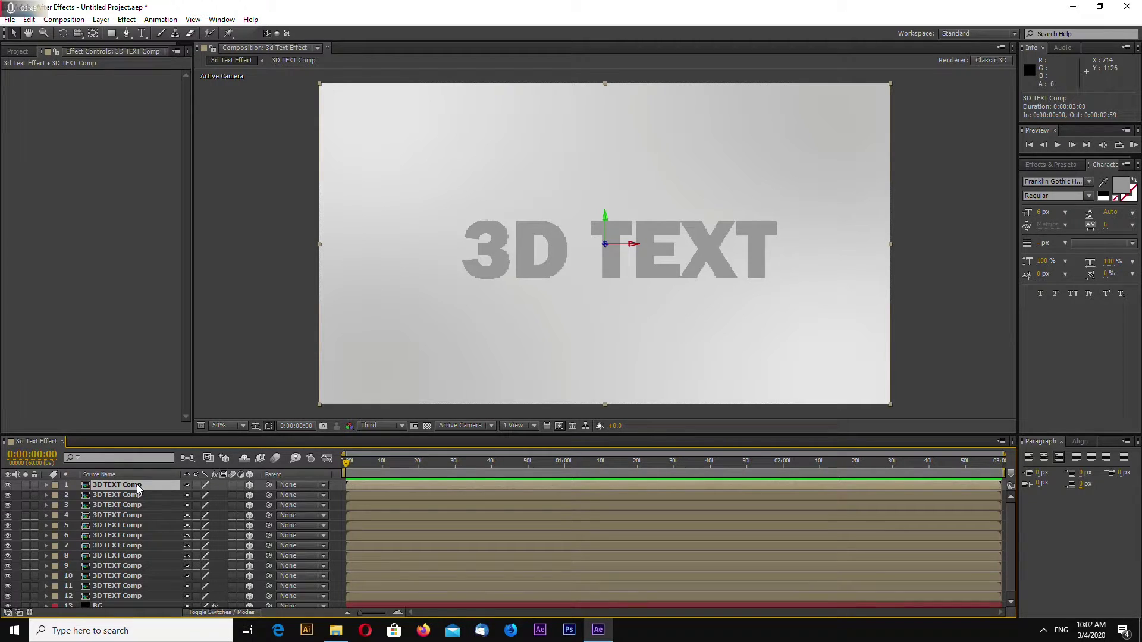
key("ctrl+d")
key("ctrl+d")
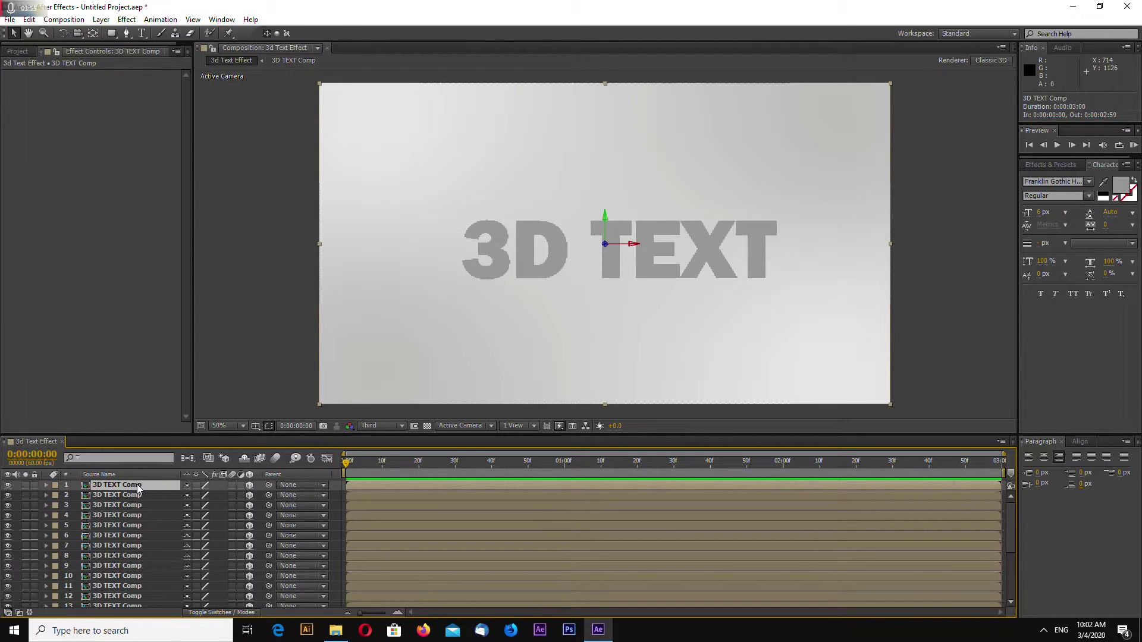
key("ctrl+d")
left_click_drag(278, 436, 277, 287)
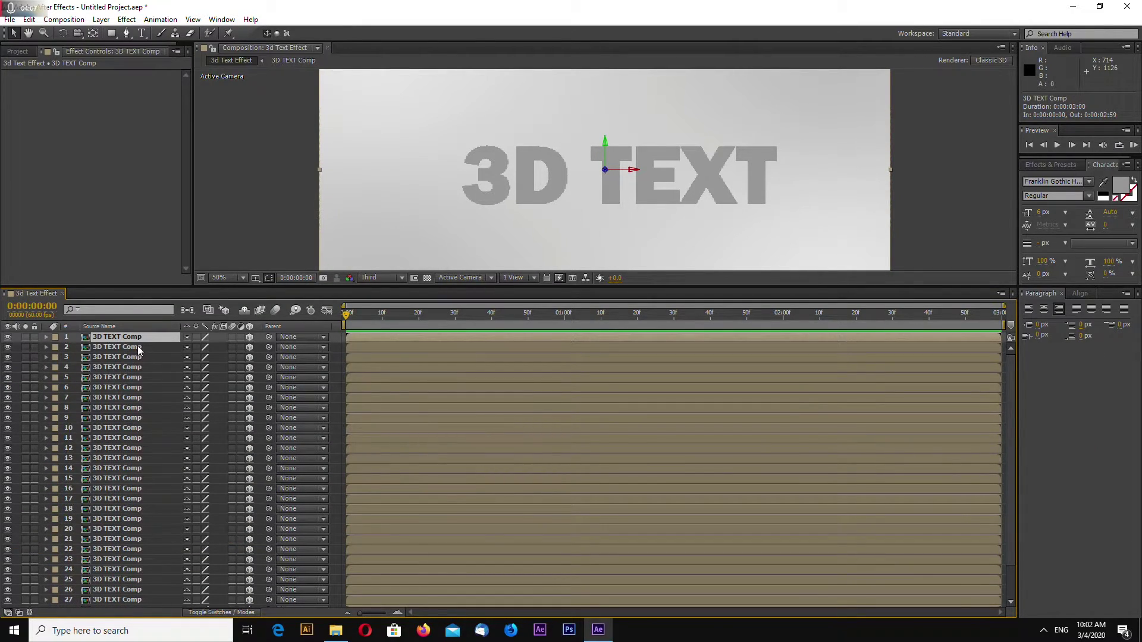
left_click_drag(277, 284, 277, 237)
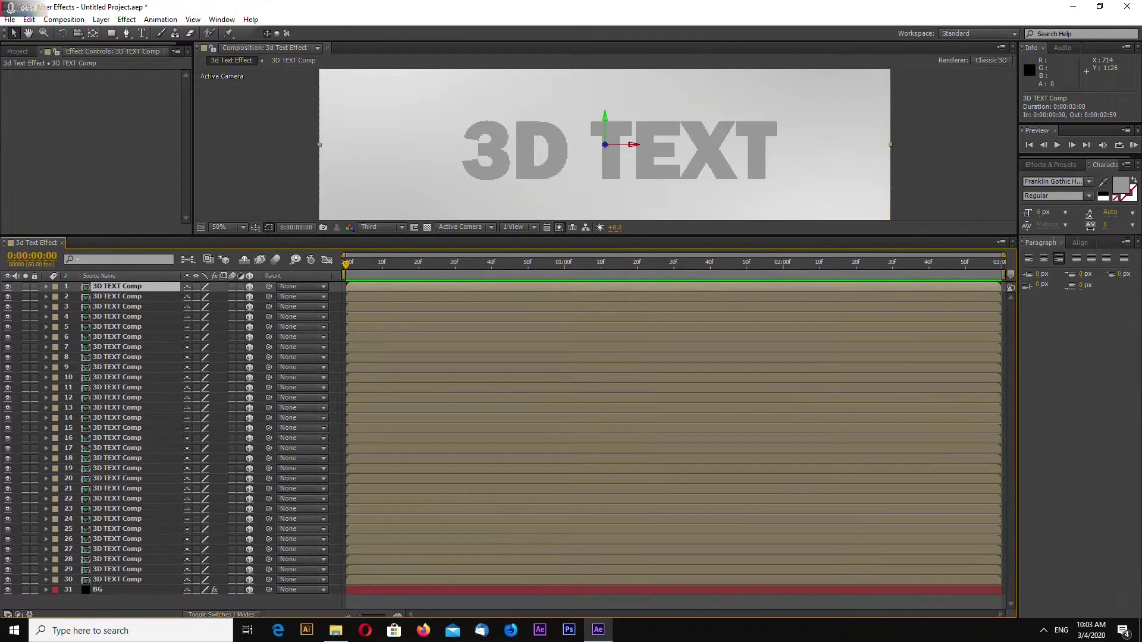
Step: Select all 30 text copies and reveal their Position properties
left_click(122, 581, "shift")
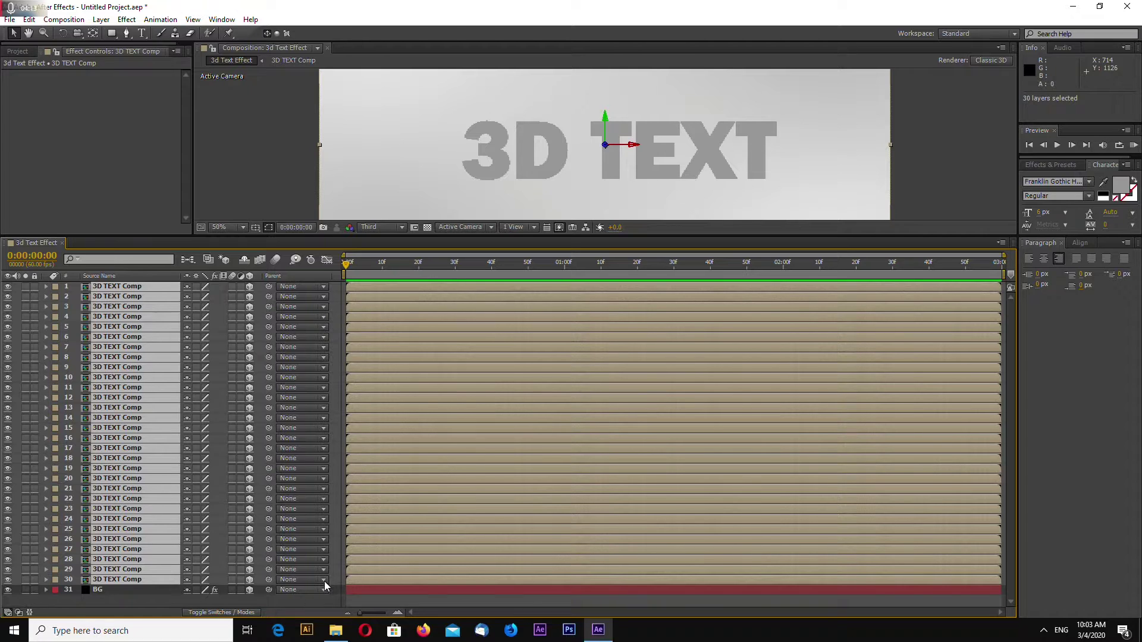
key("p")
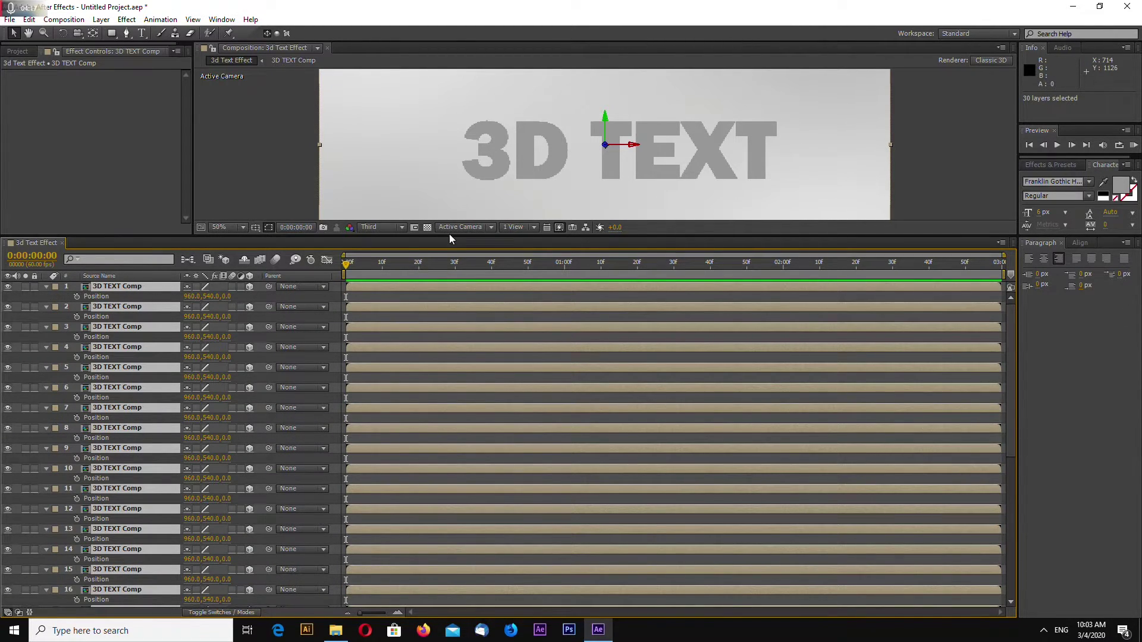
left_click_drag(448, 237, 449, 234)
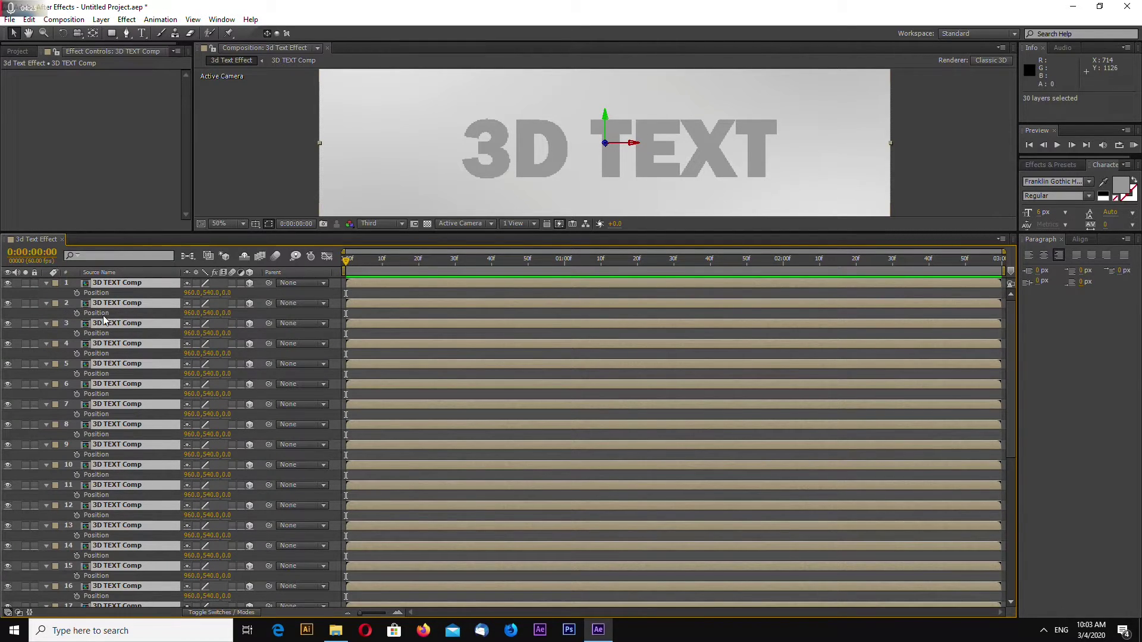
Step: Try z positions 1 and 2 on the copies, then undo the change
left_click(226, 314)
type("1")
key("Return")
left_click(226, 333)
type("2")
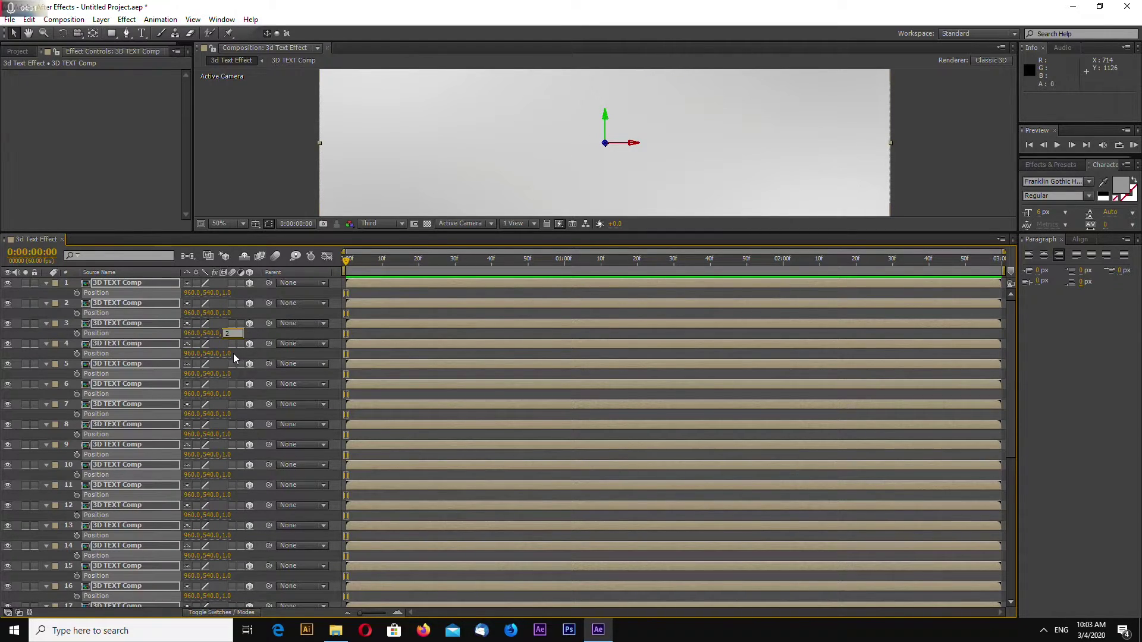
key("Return")
key("ctrl+z")
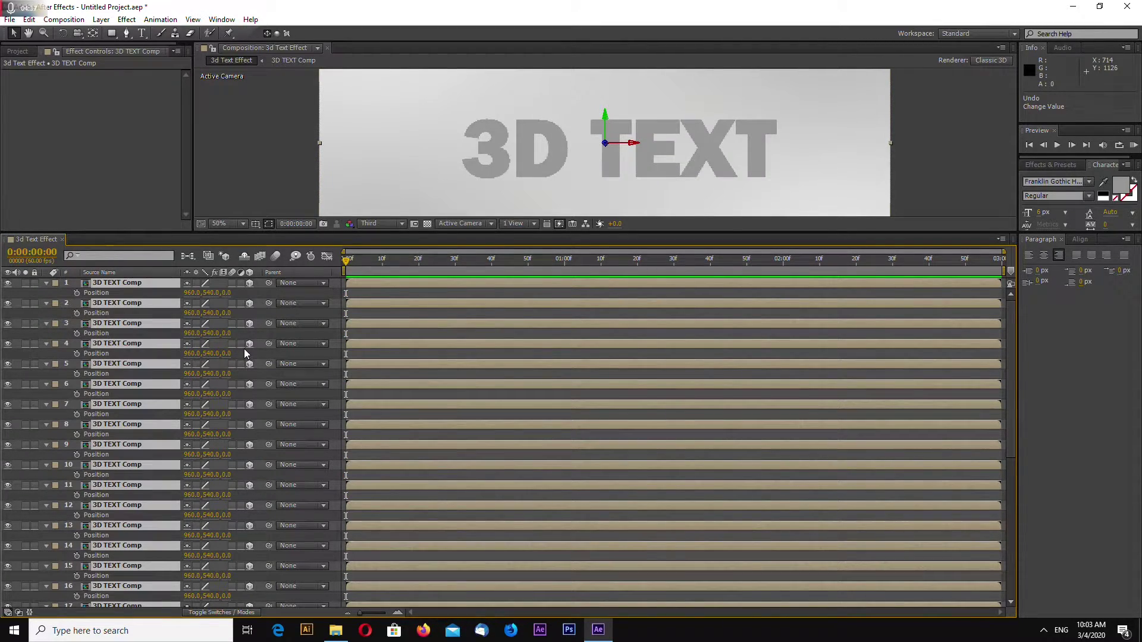
Step: Give 3D TEXT Comp layers 2–9 Position z values 1 through 8
left_click(152, 284)
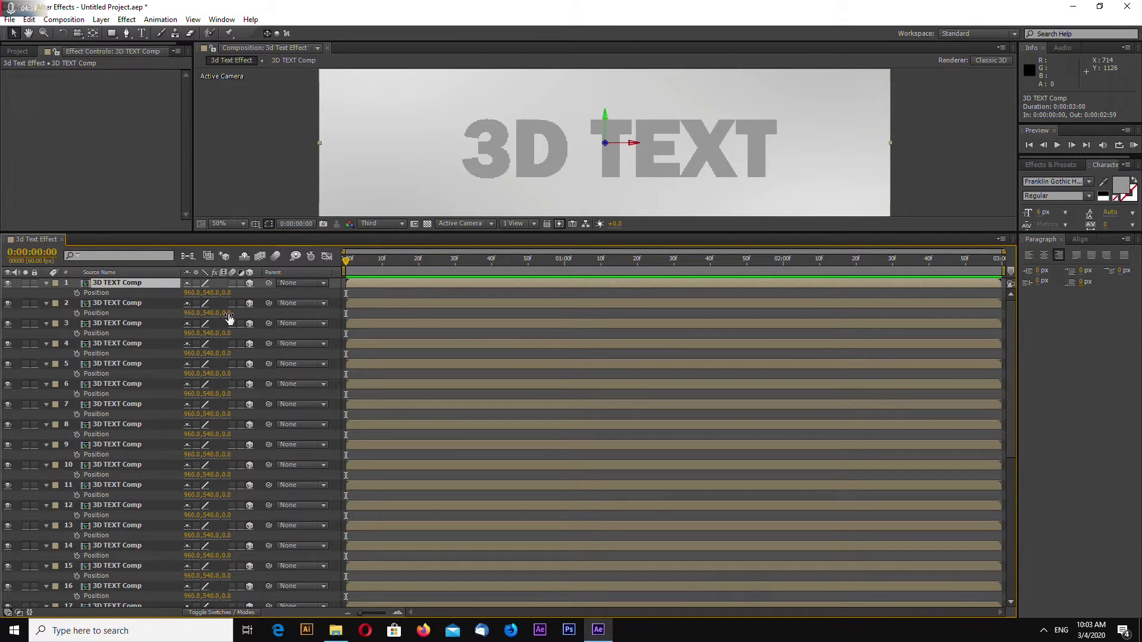
mouse_move(230, 319)
left_mouse_down()
mouse_move(257, 350)
mouse_move(244, 353)
left_mouse_up()
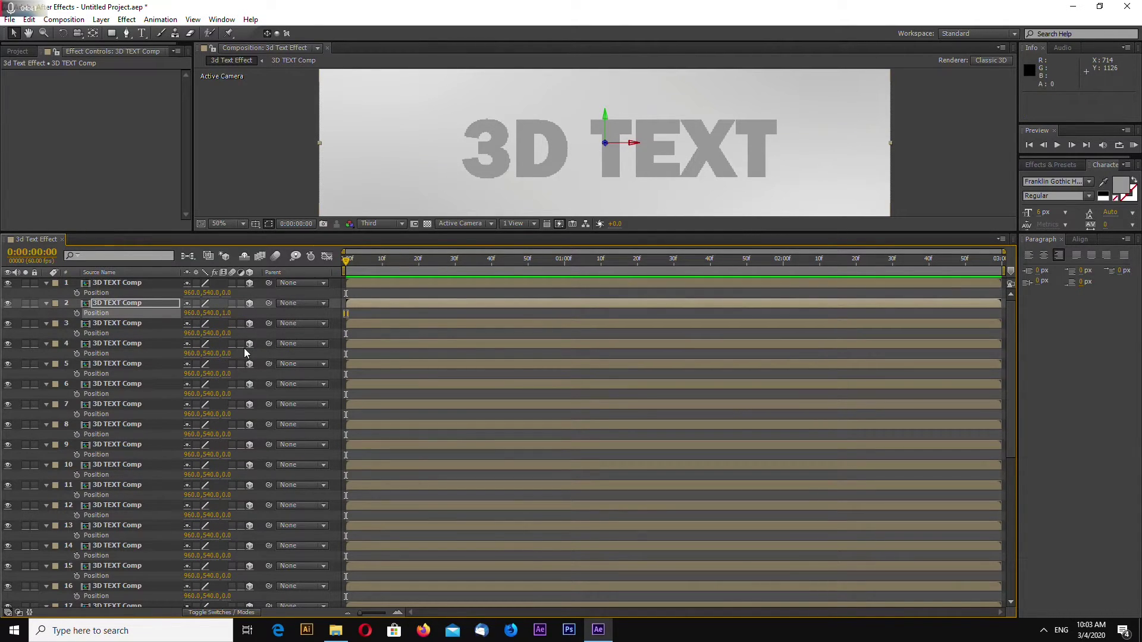
left_click(226, 333)
type("2")
left_click(226, 353)
type("3")
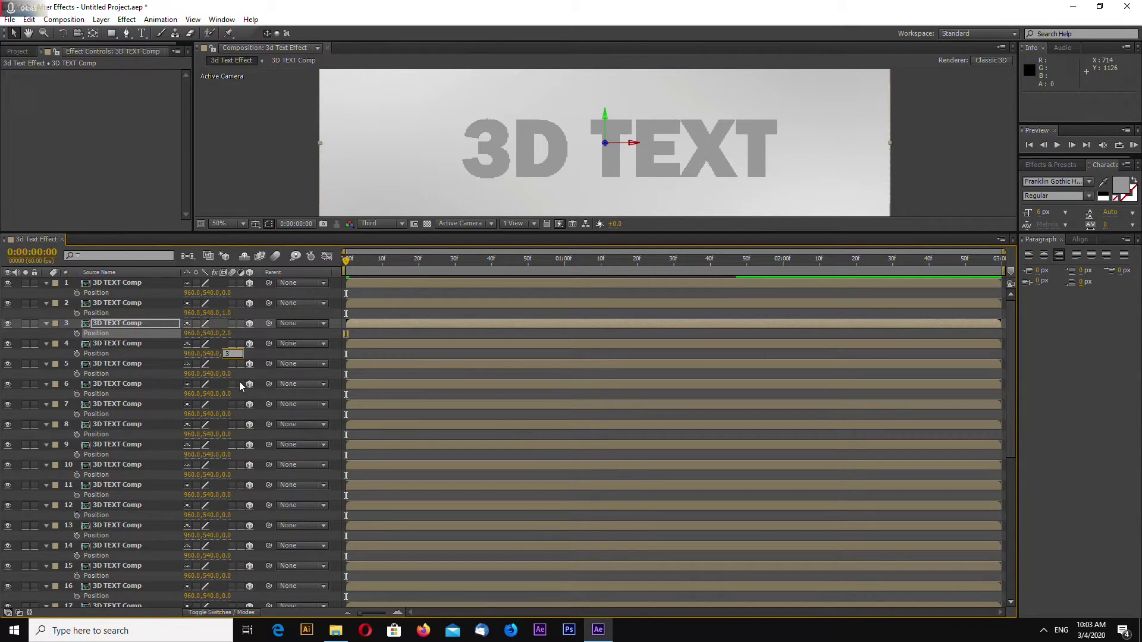
left_click(226, 373)
type("4")
key("Return")
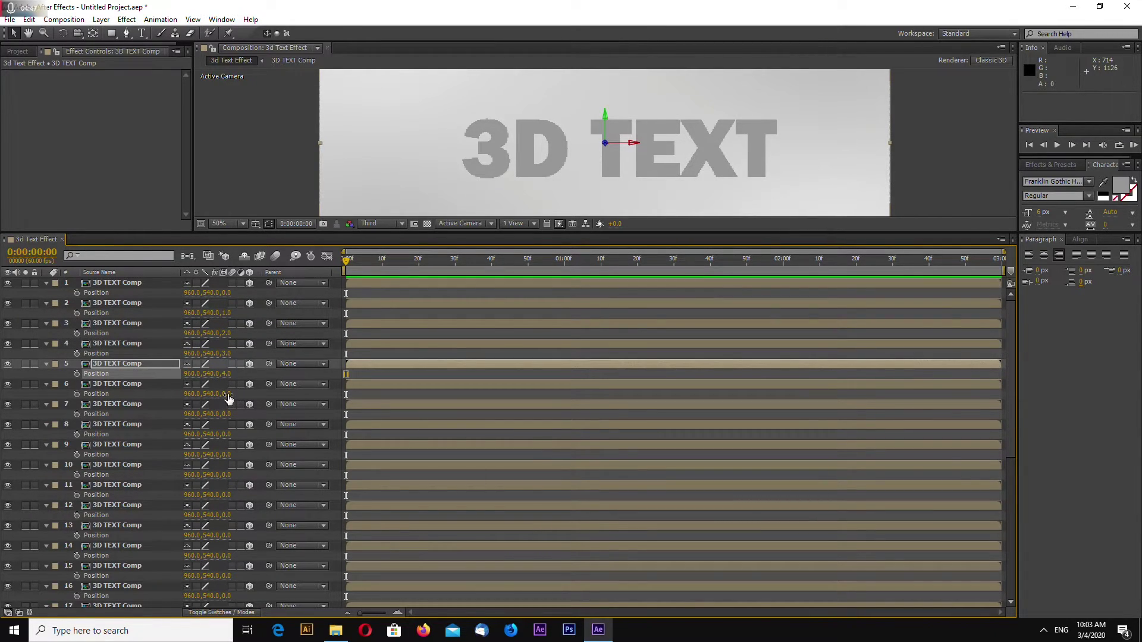
left_click(226, 393)
key("Return")
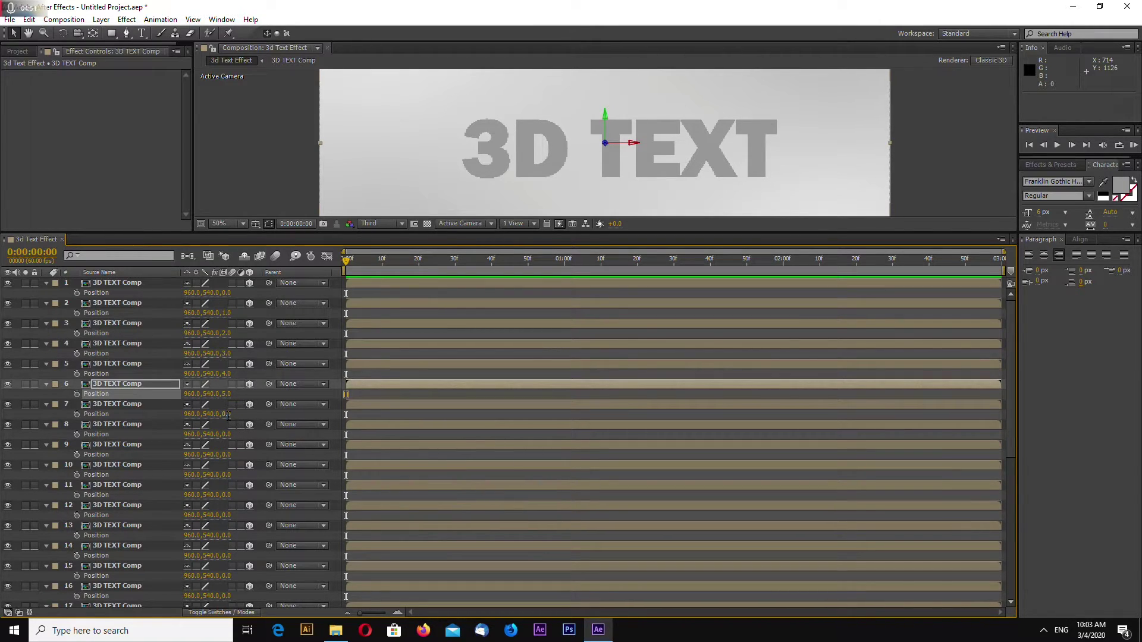
type("6")
key("Return")
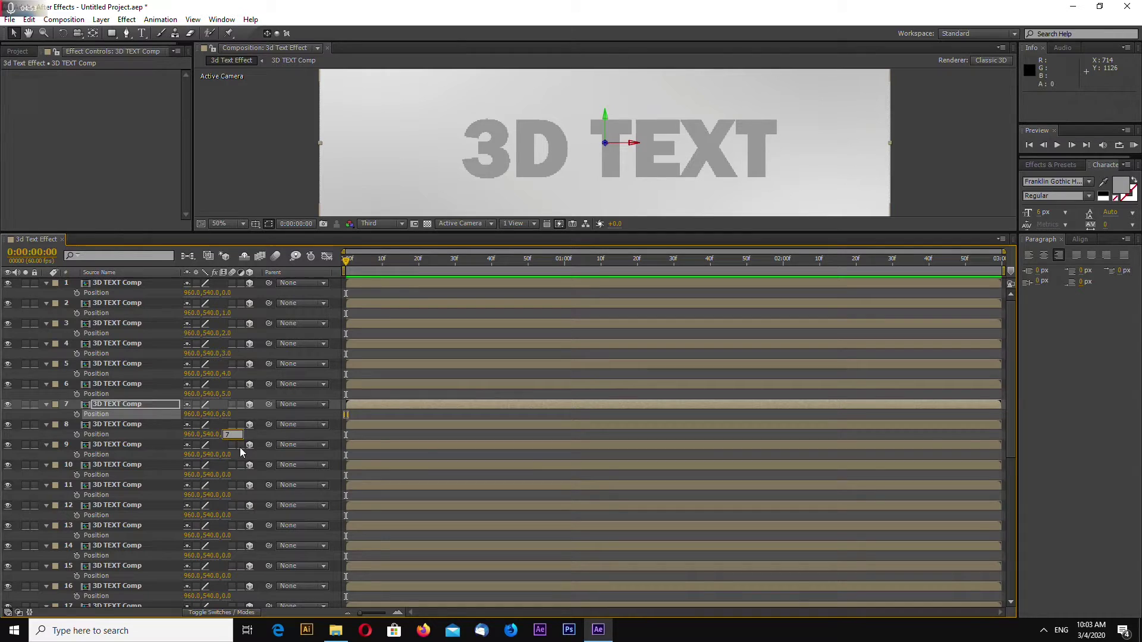
type("7")
key("Return")
type("8")
key("Return")
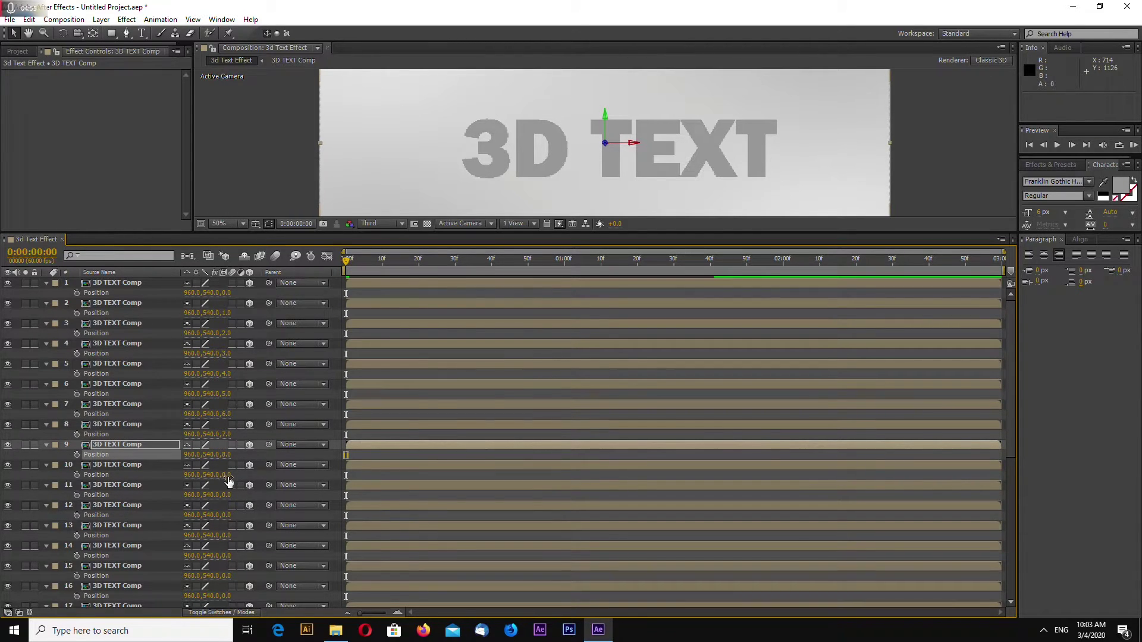
Step: Give layers 10–16 Position z values 9 through 15
type("9")
key("Return")
left_click(227, 495)
type("10")
key("Return")
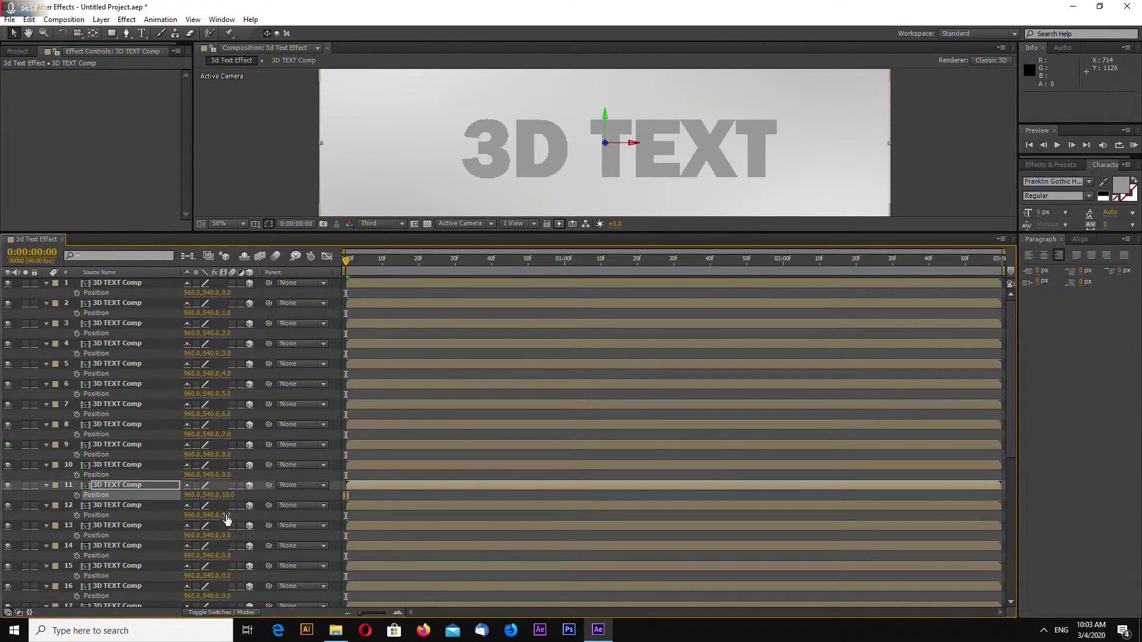
left_click(227, 515)
type("11")
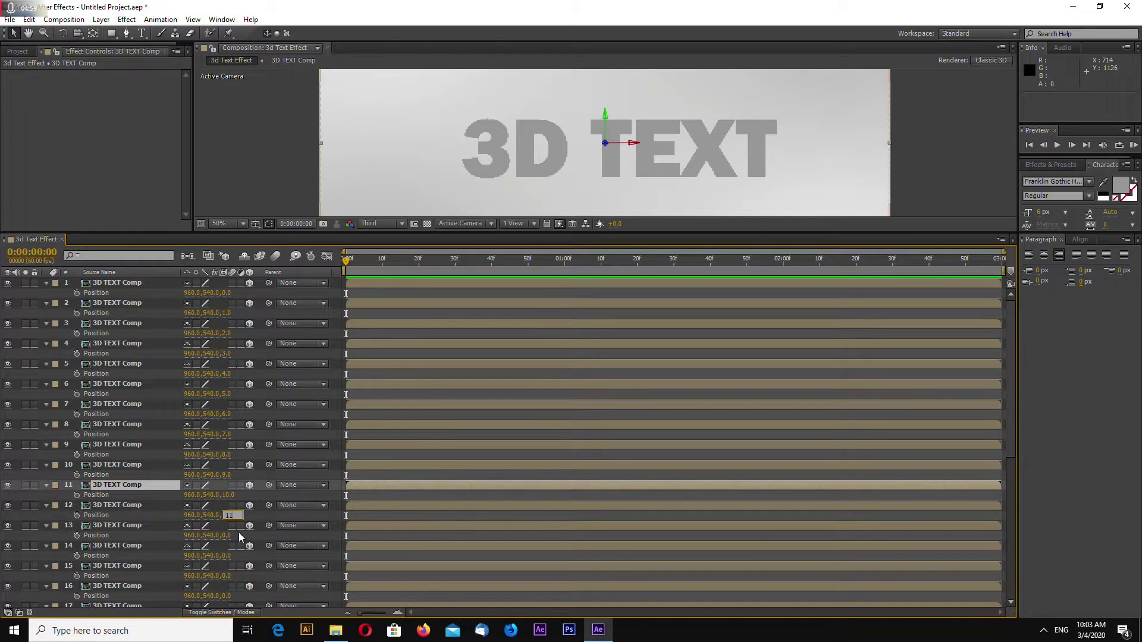
key("Return")
left_click(227, 535)
type("12")
key("Return")
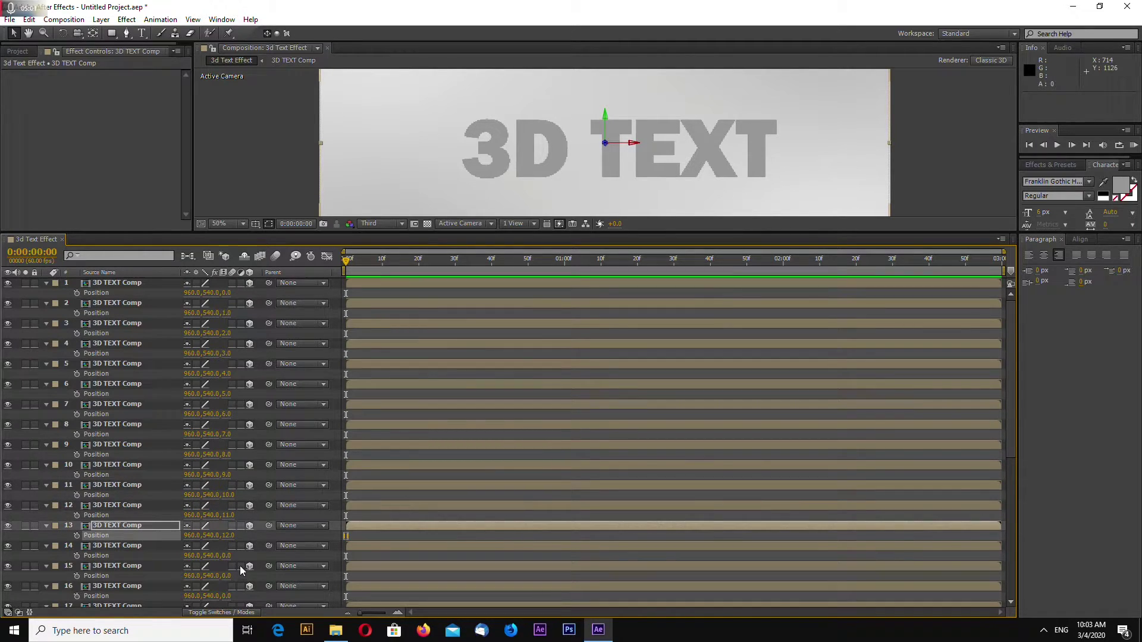
left_click(227, 555)
type("13")
key("Return")
left_click(228, 576)
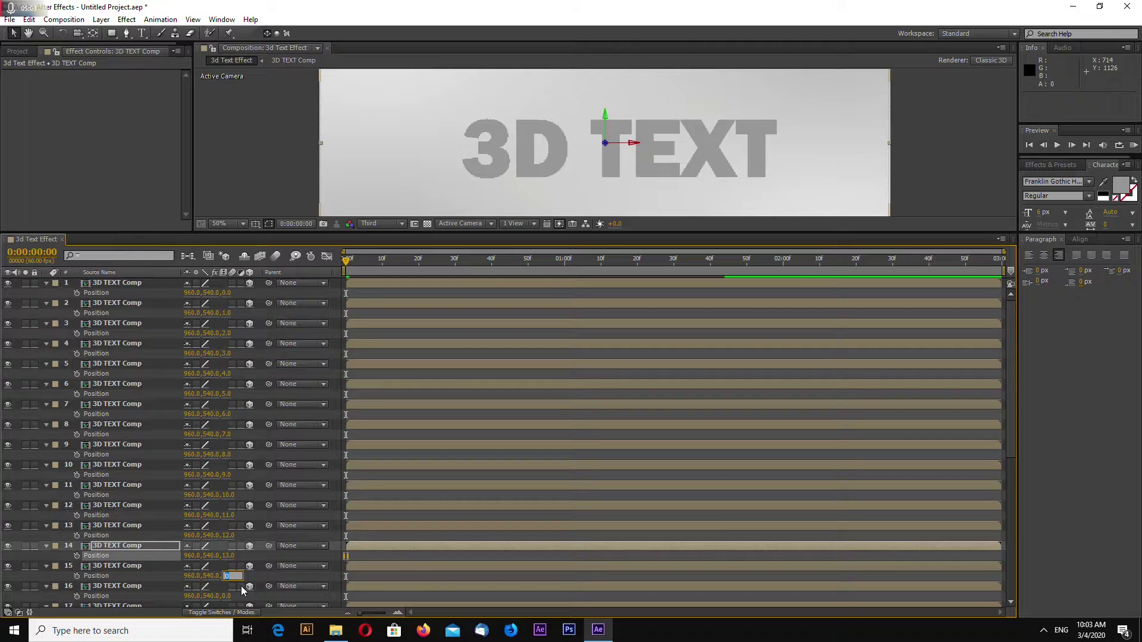
type("14")
key("Return")
left_click(228, 596)
type("15")
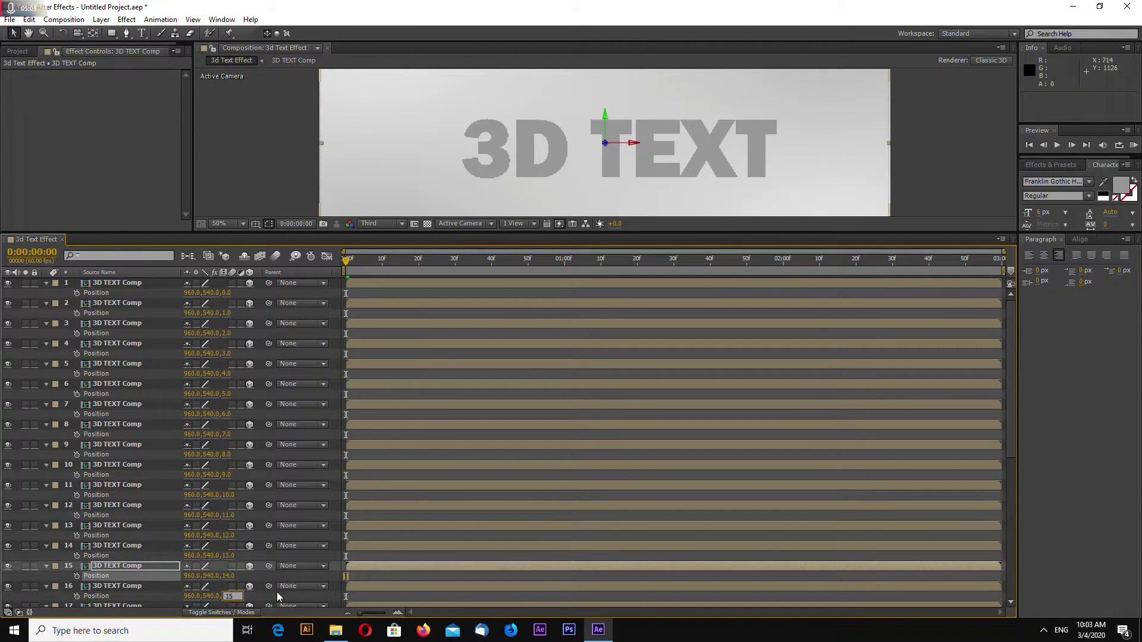
key("Return")
left_click_drag(1009, 412, 1007, 504)
Step: Set layers 17–21 to Position z 16, 17, 18, 19 and 20
left_click(227, 329)
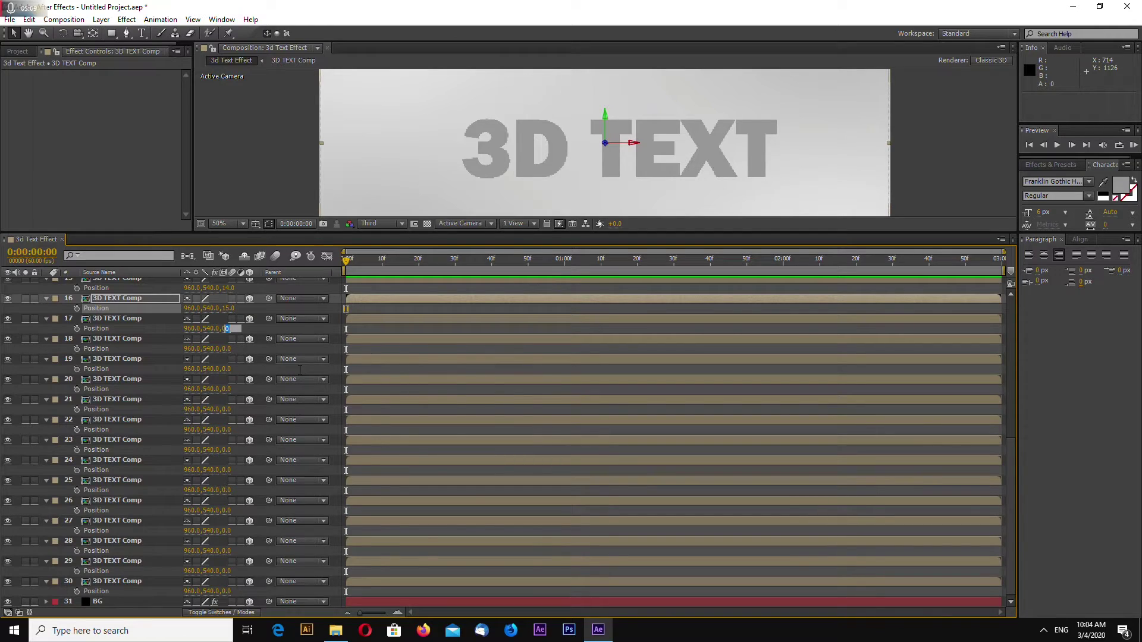
type("16")
key("Return")
left_click(227, 349)
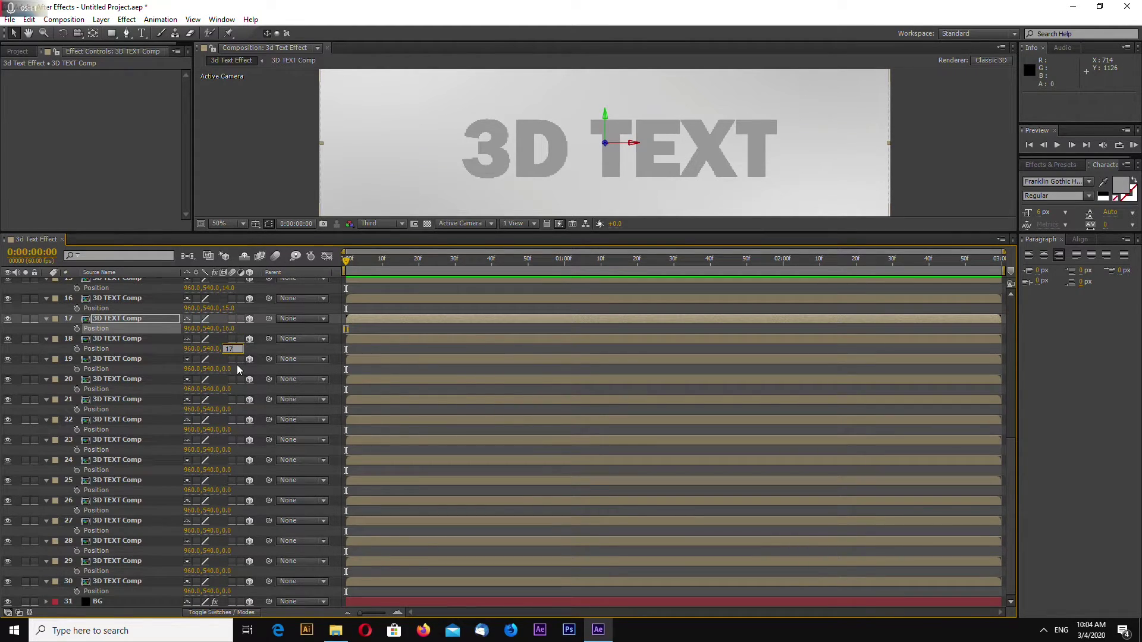
type("17")
key("Return")
scroll(259, 391, "up", 5)
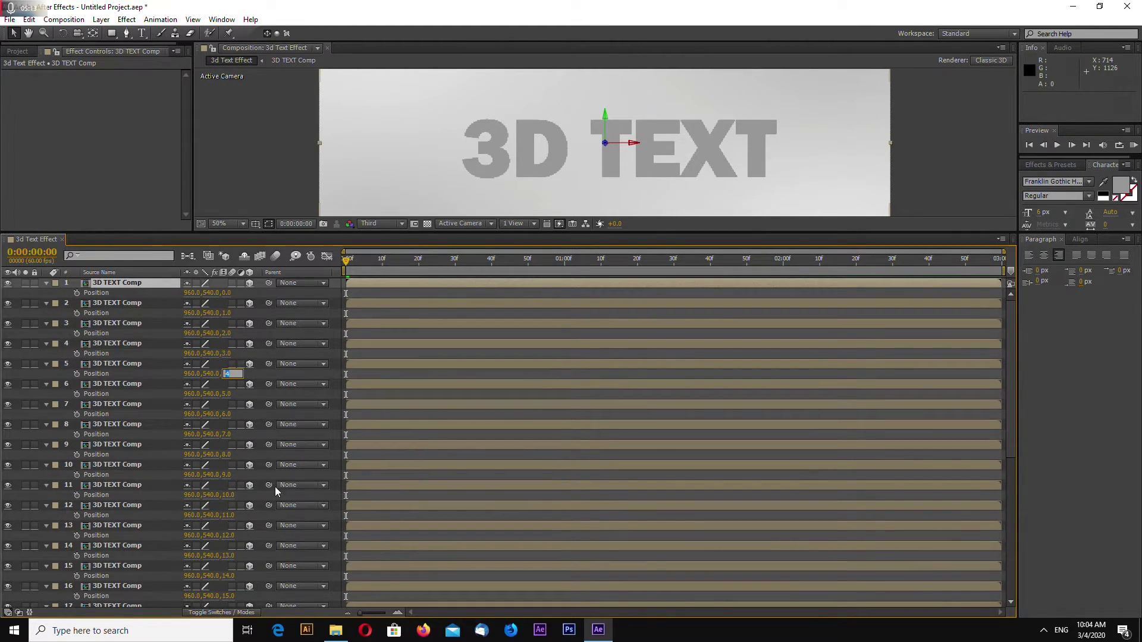
key("Return")
left_click_drag(1010, 341, 1008, 447)
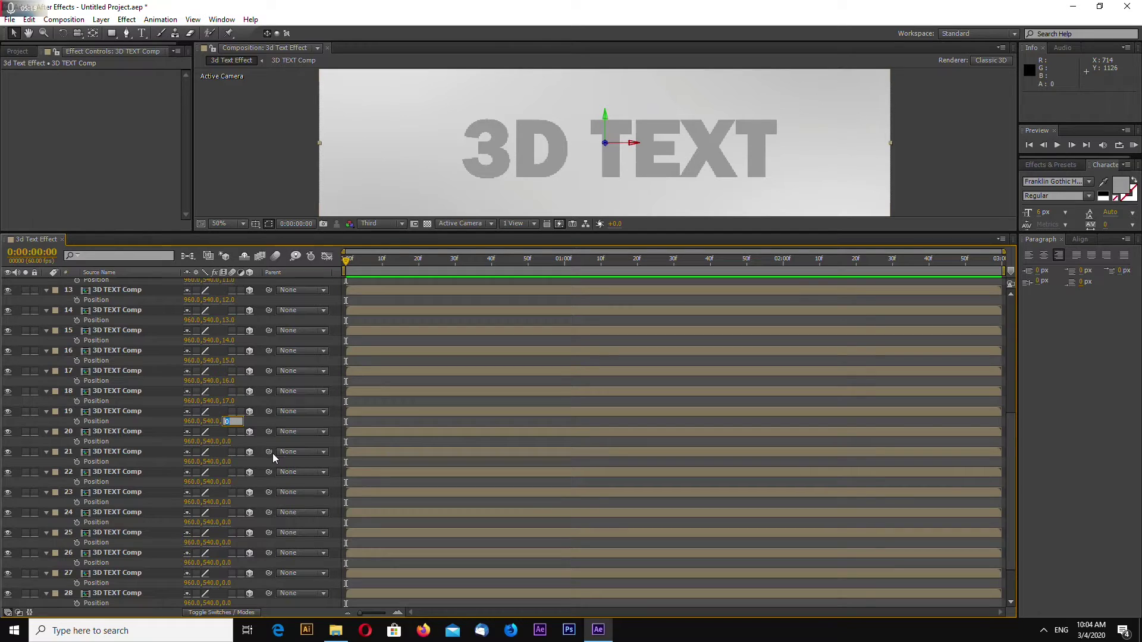
type("18")
key("Return")
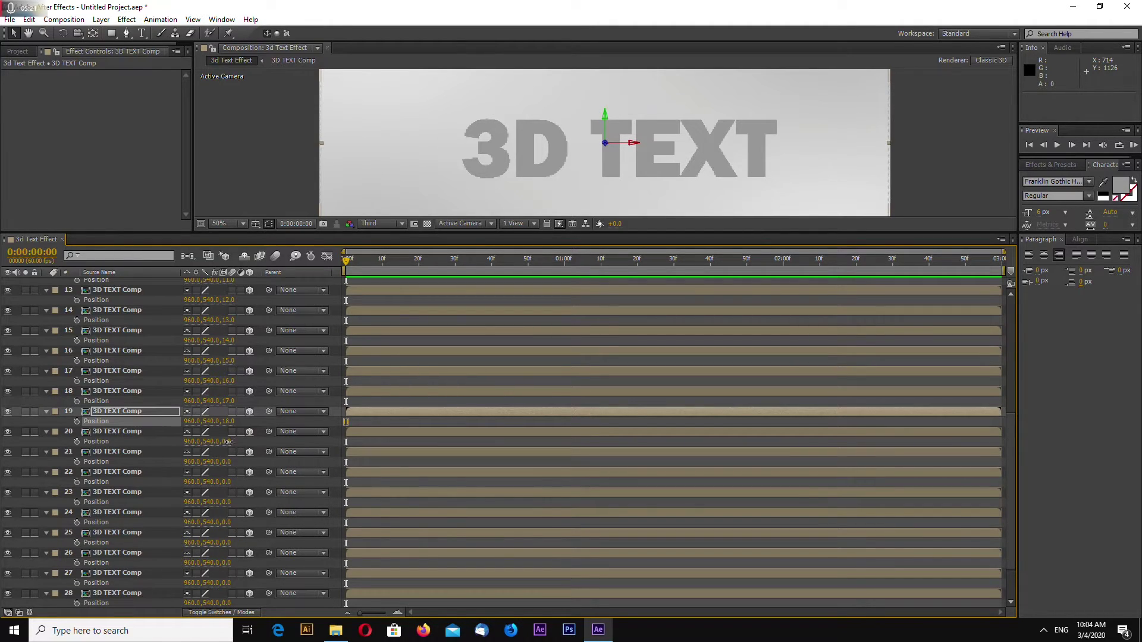
type("19")
key("Return")
left_click(229, 461)
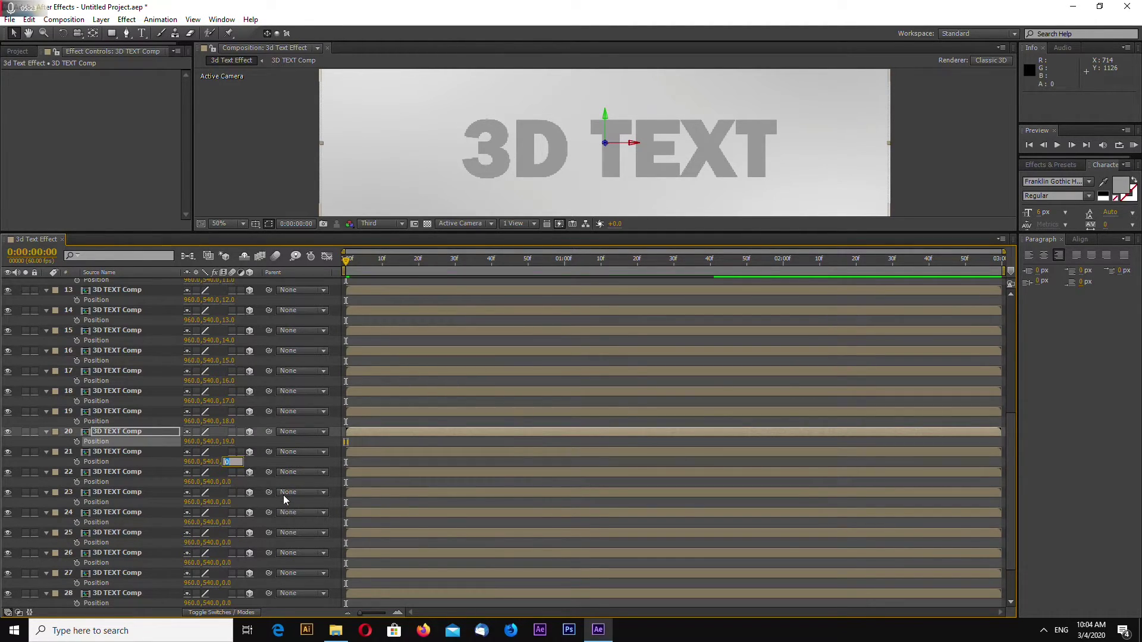
type("1")
key("BackSpace")
type("20")
key("Return")
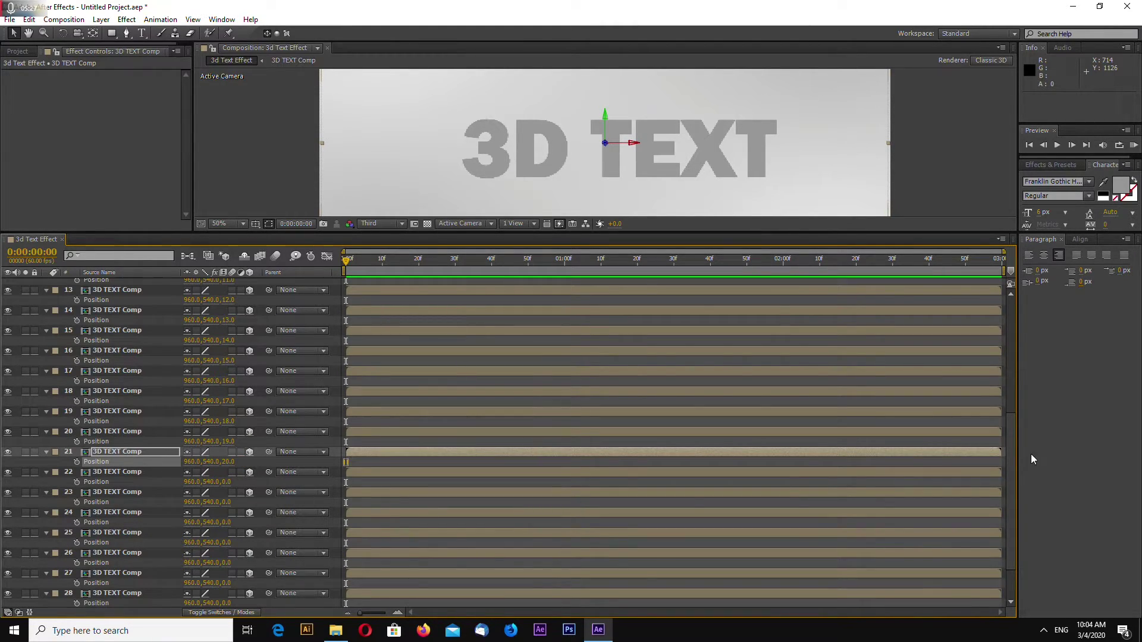
Step: Set layers 22–26 to Position z 21, 22, 23, 24 and 25
left_click_drag(1008, 448, 1010, 481)
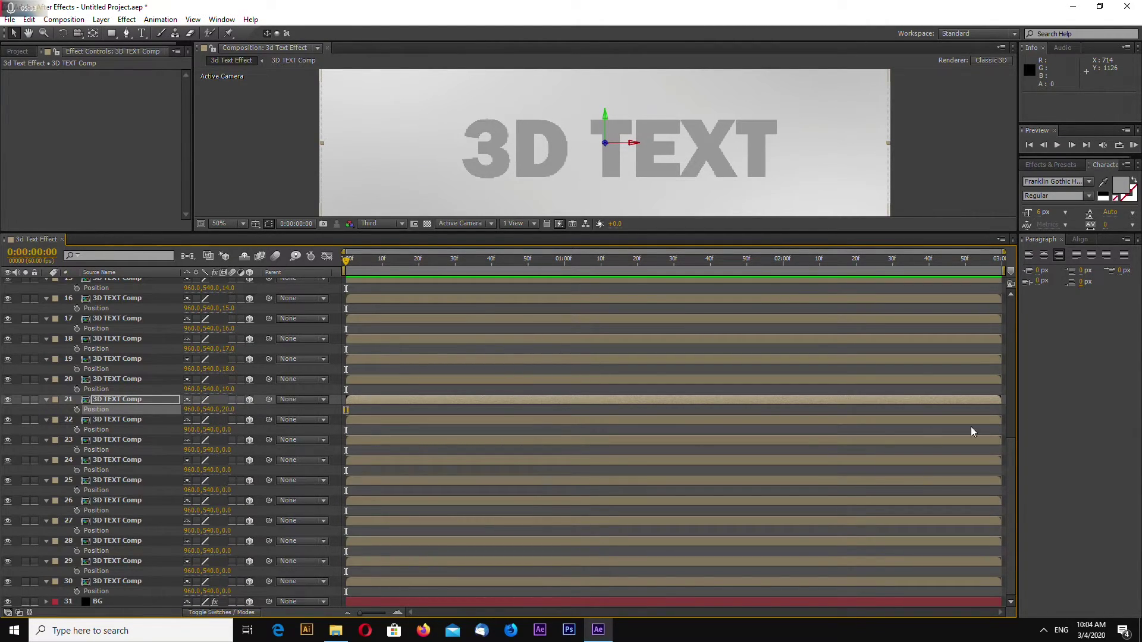
left_click(227, 429)
type("21")
key("Return")
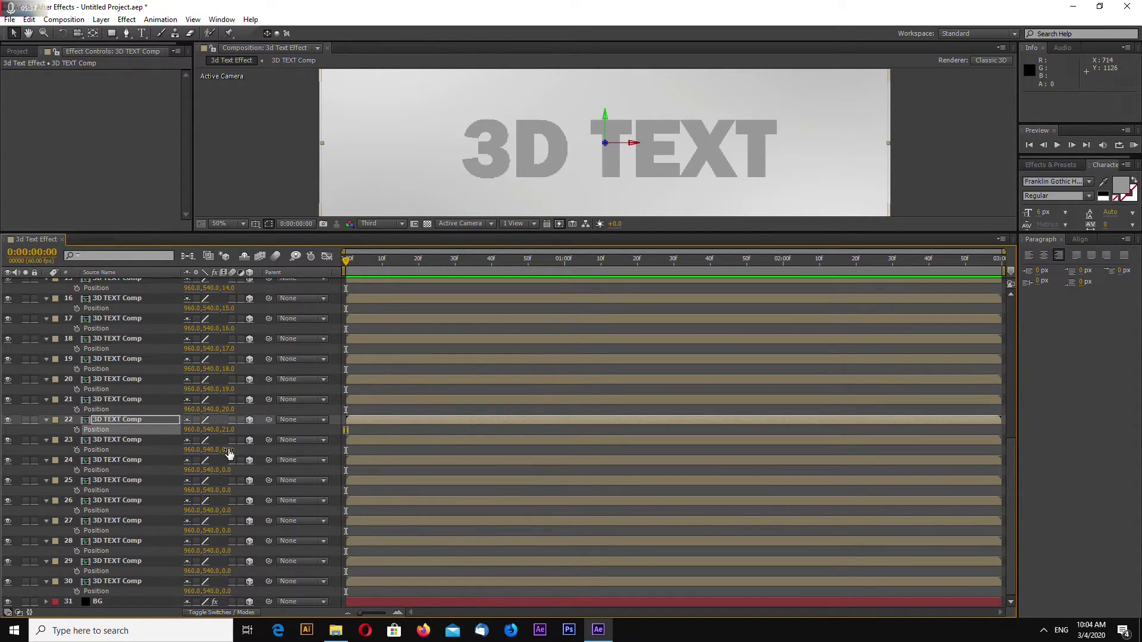
left_click(229, 451)
type("22")
key("Return")
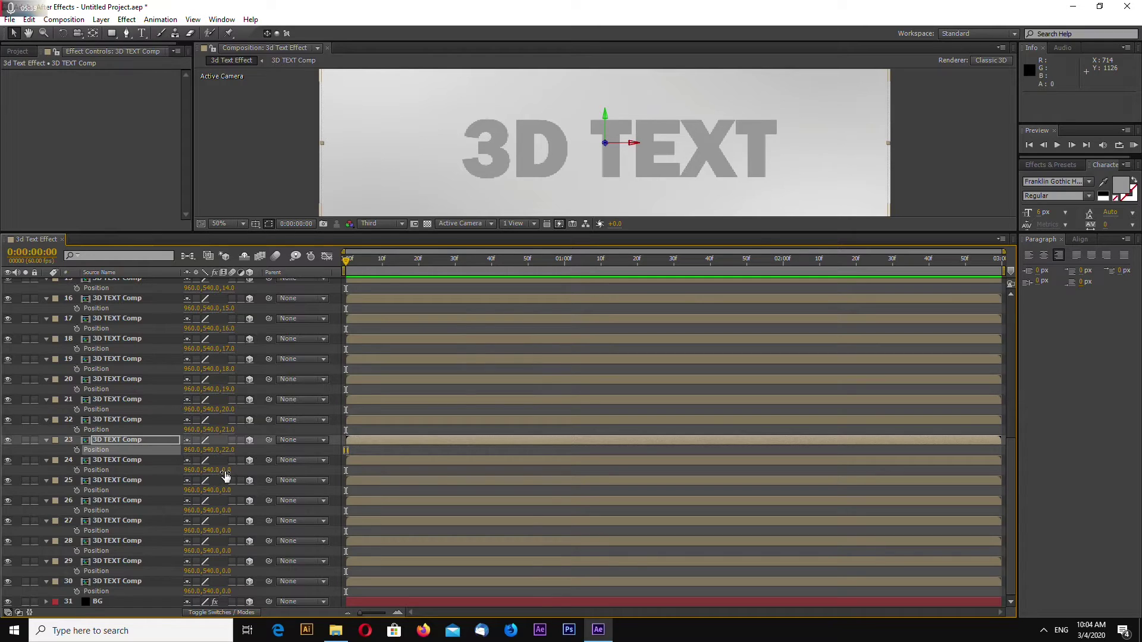
left_click(227, 470)
type("23")
key("Return")
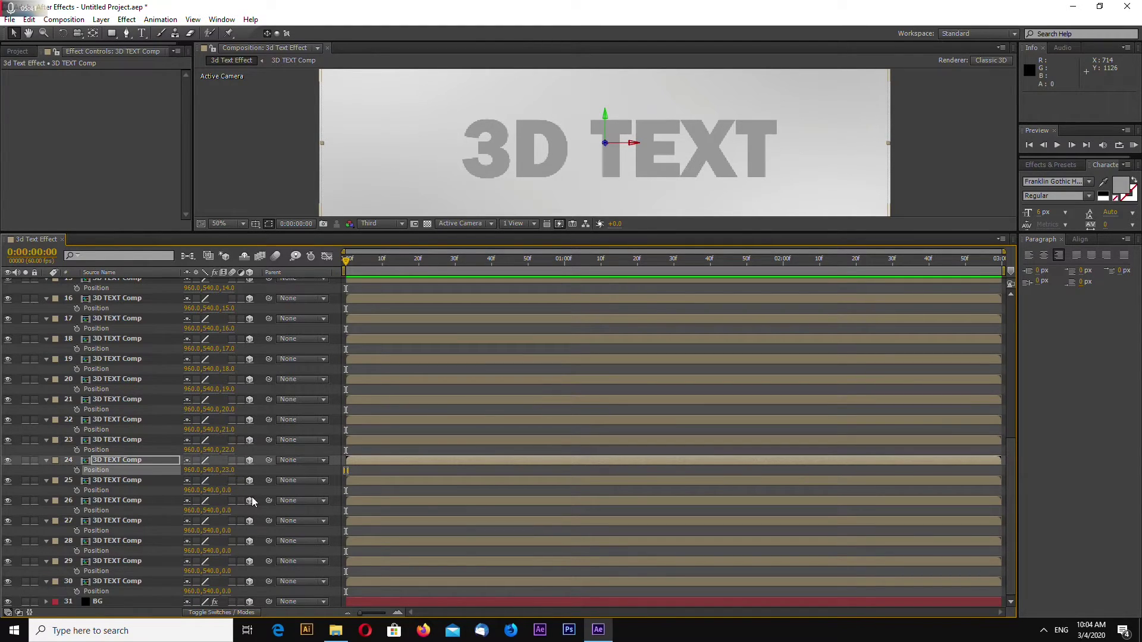
left_click(226, 491)
type("24")
key("Return")
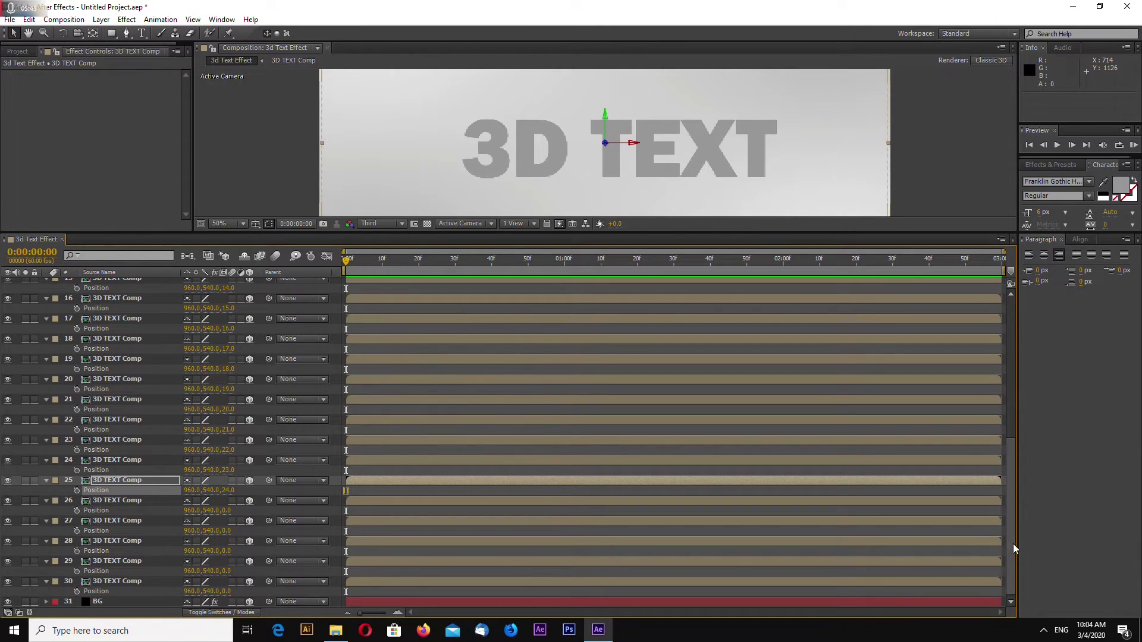
left_click(226, 511)
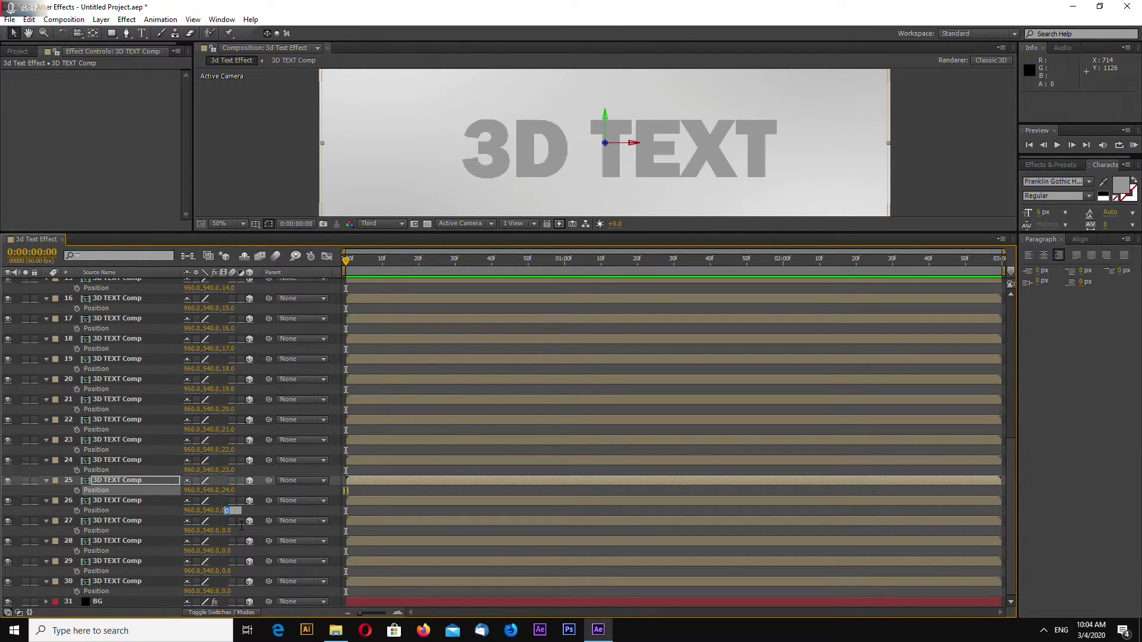
type("25")
key("Return")
Step: Set layers 27–30 to Position z 26, 27, 28 and 29, then enlarge the composition view
left_click(226, 531)
type("26")
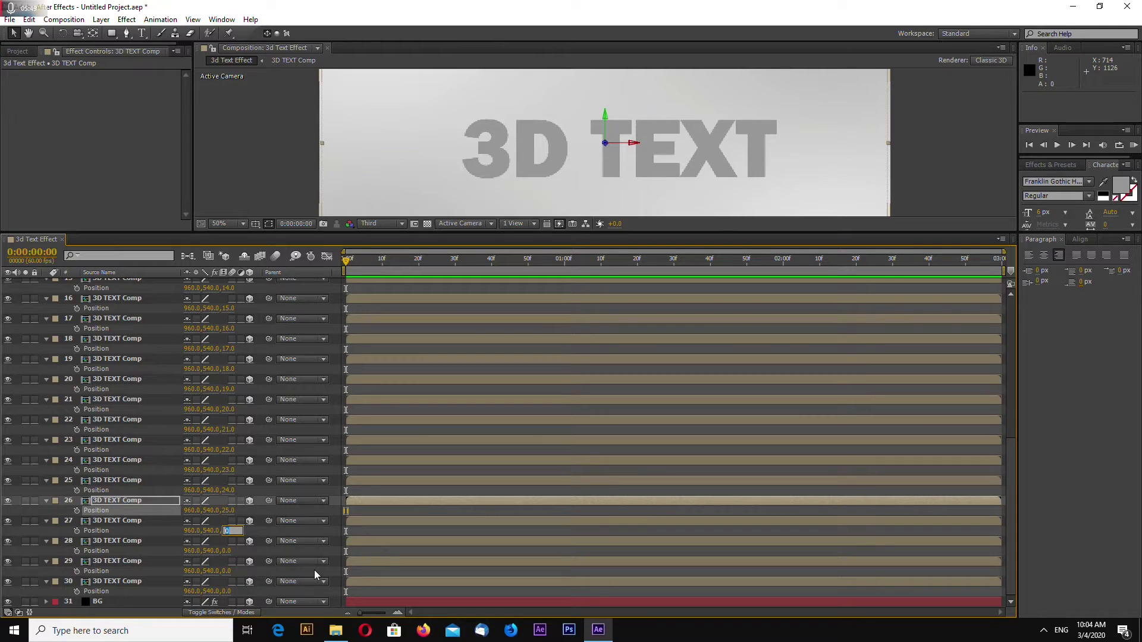
key("Return")
left_click(227, 551)
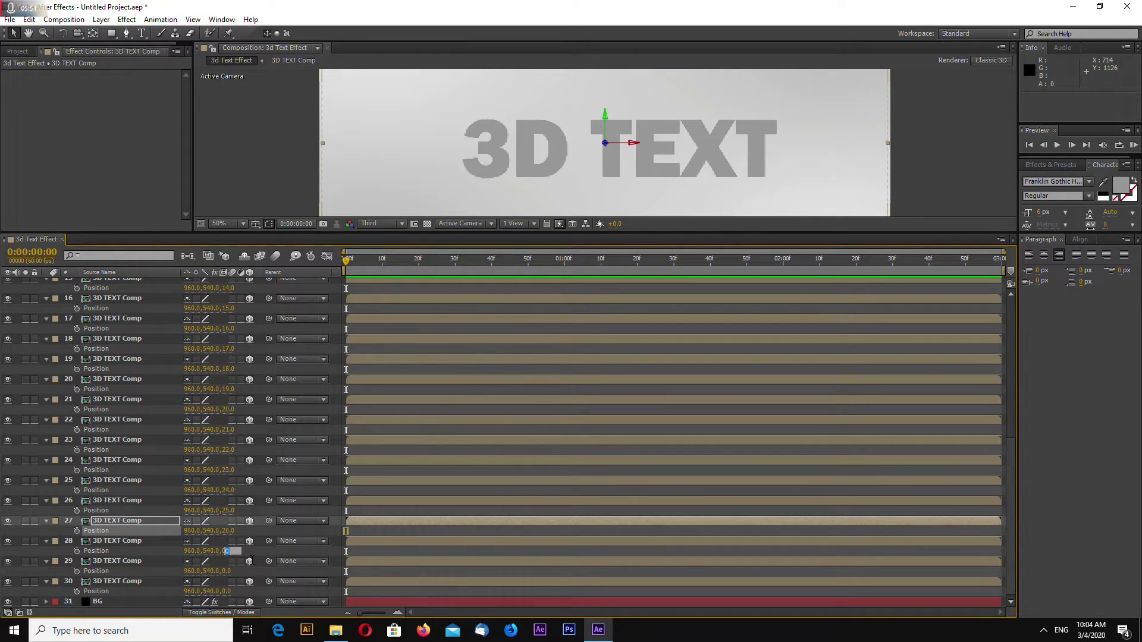
type("27")
key("Return")
left_click(226, 572)
type("28")
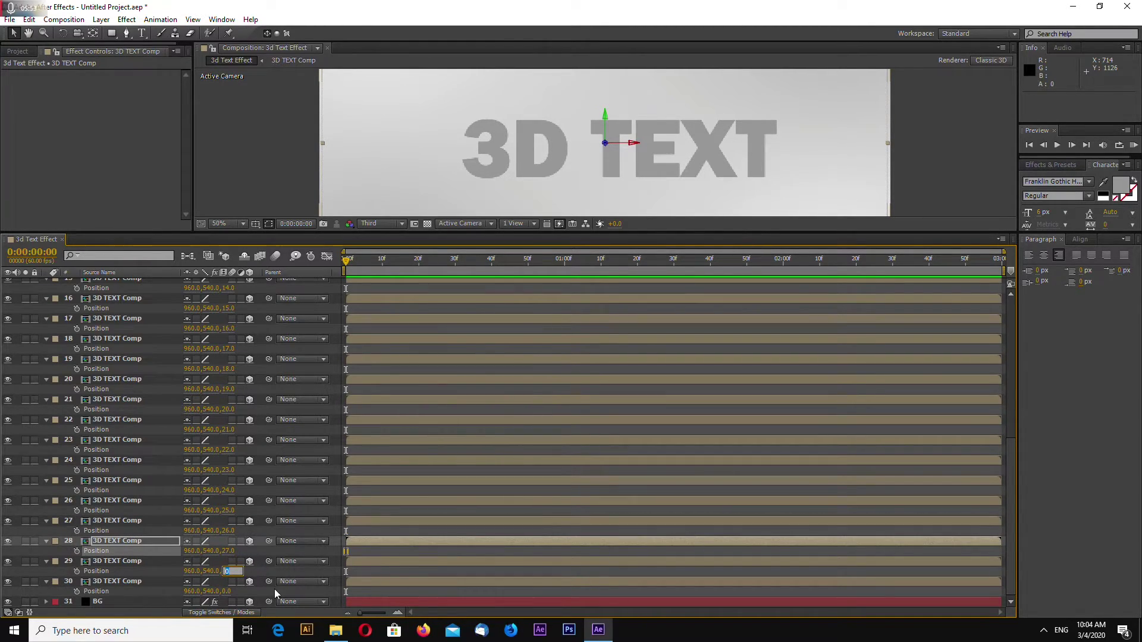
key("Return")
left_click(227, 592)
type("29")
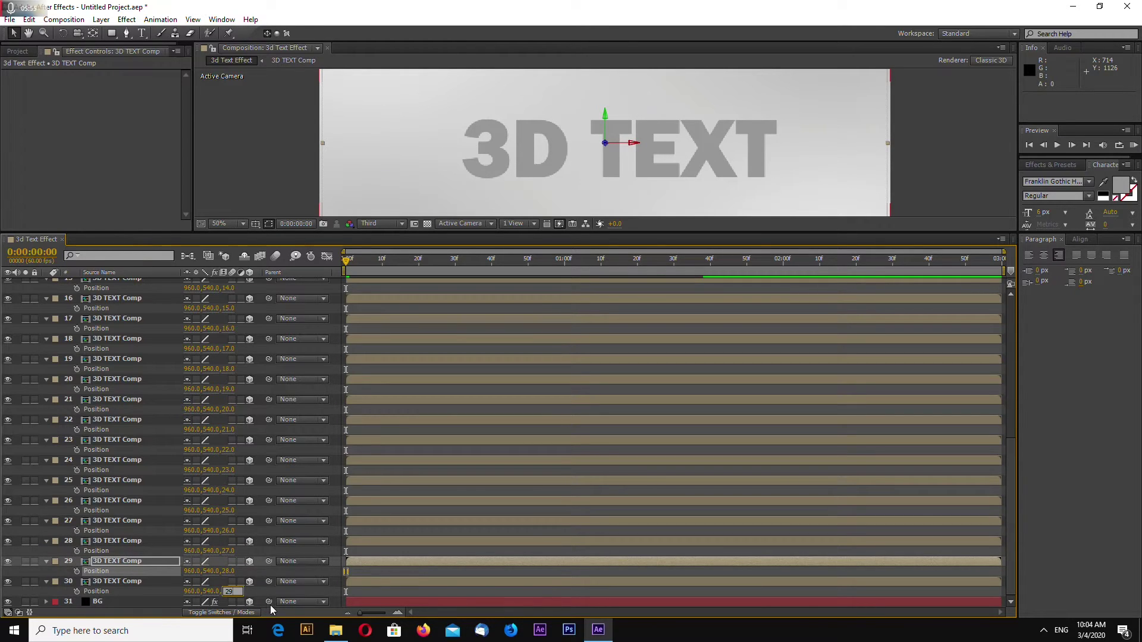
key("Return")
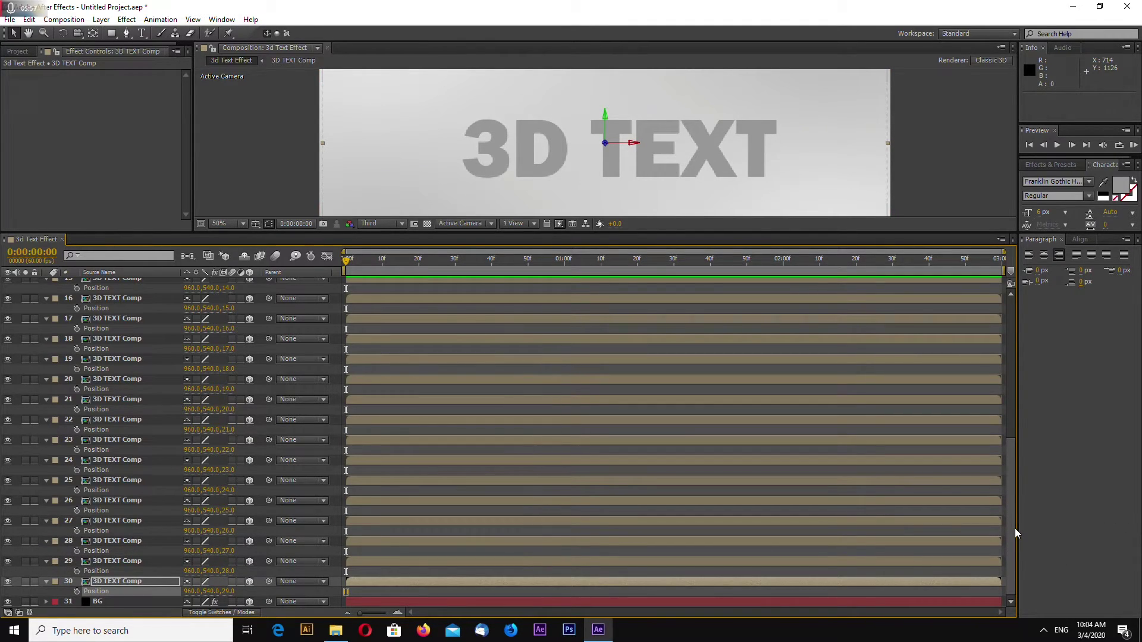
left_click_drag(1015, 528, 1014, 270)
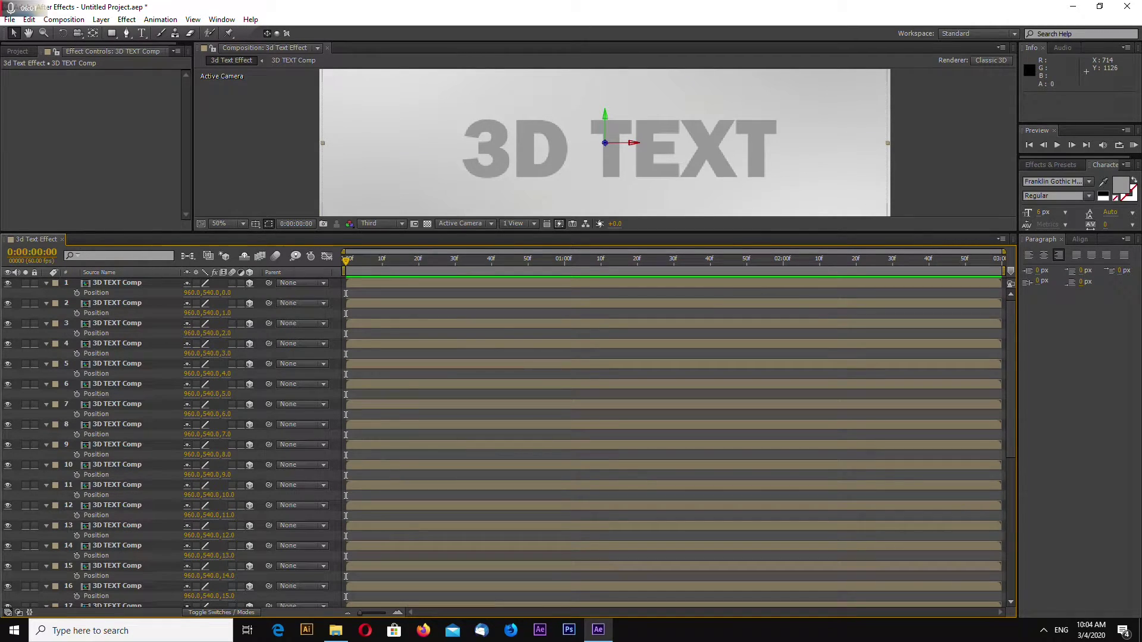
left_click_drag(833, 234, 832, 439)
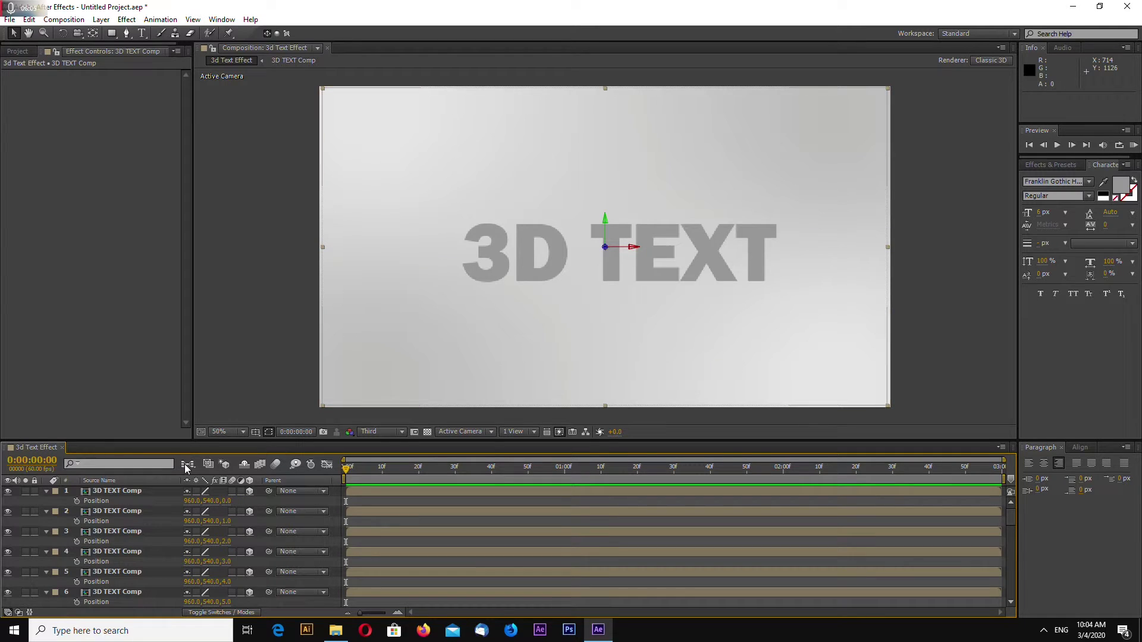
Step: Apply a Fill effect to the front 3D TEXT Comp layer with its colour set to white
left_click(119, 491)
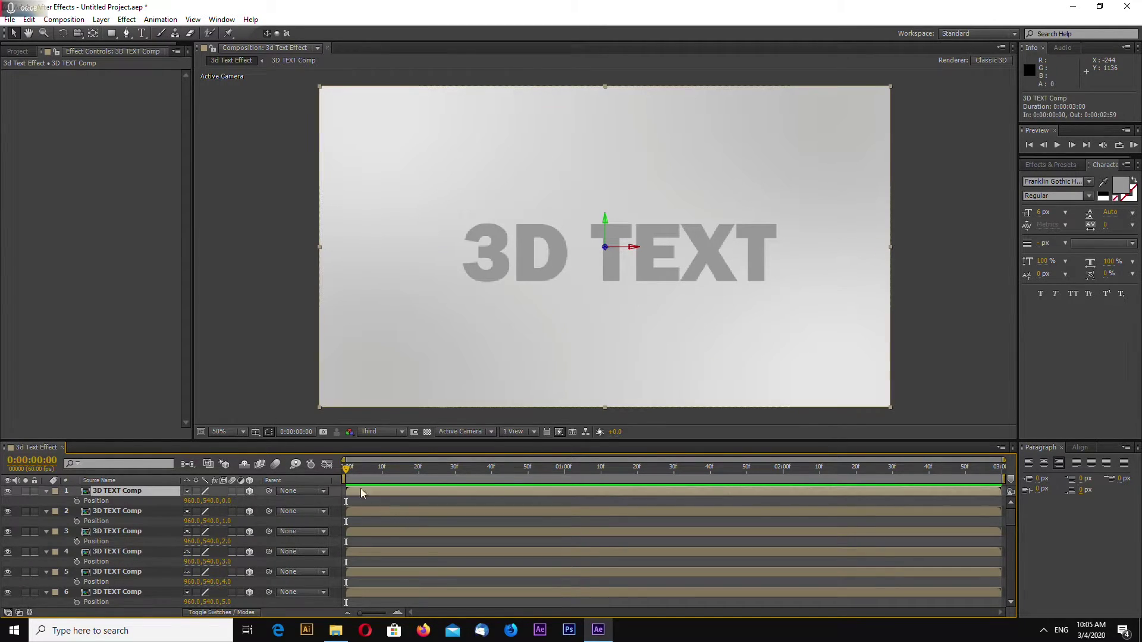
left_click(1052, 165)
type("fill")
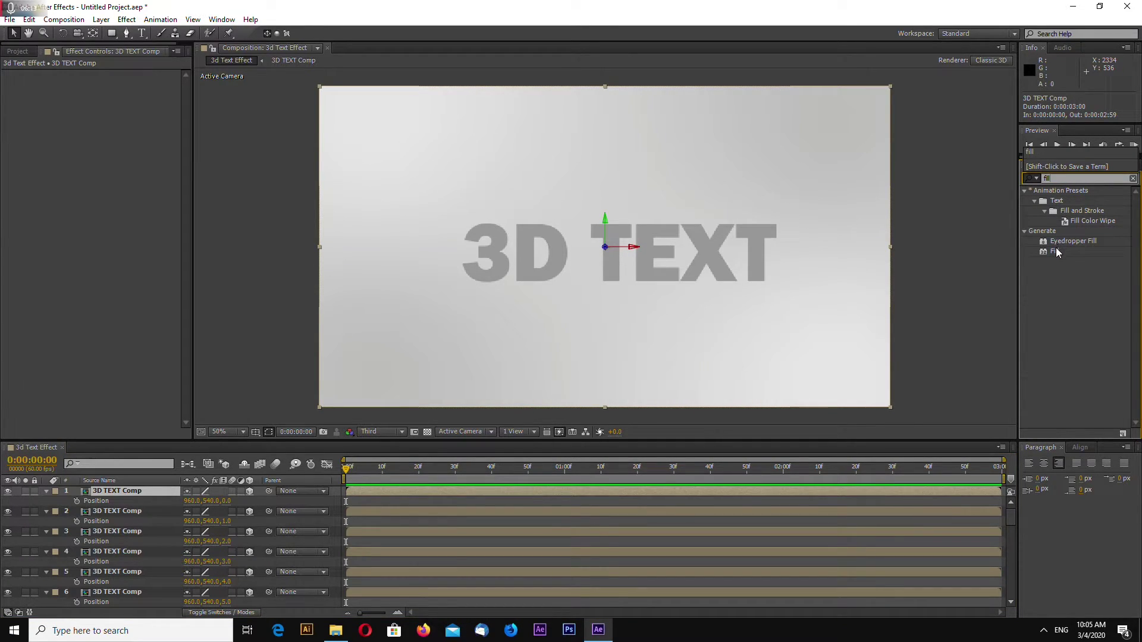
left_click_drag(1055, 250, 133, 495)
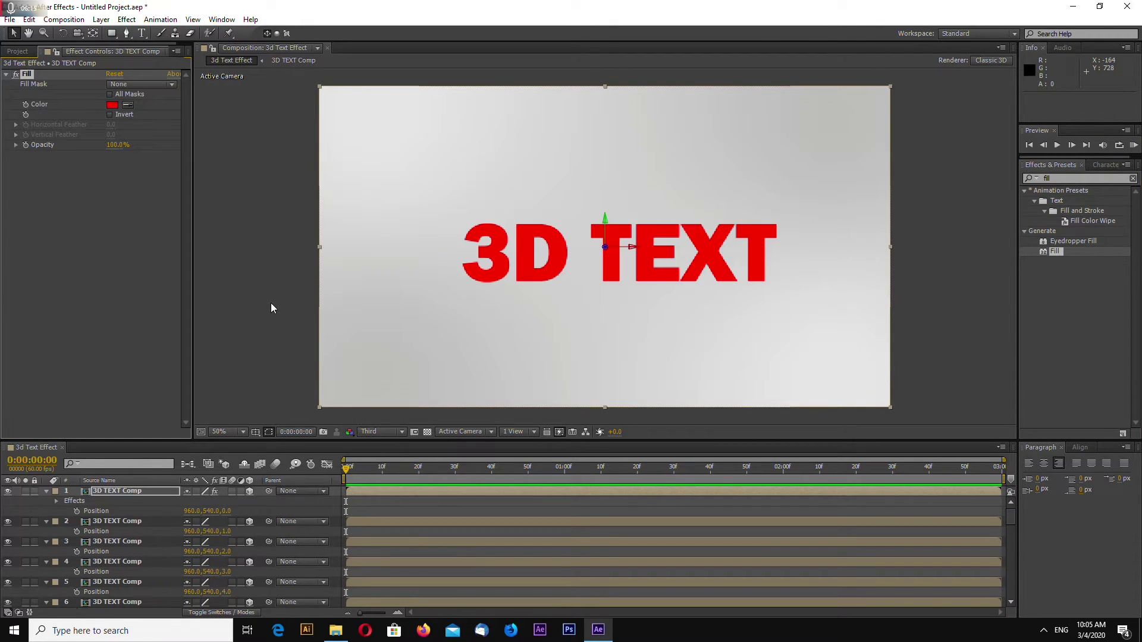
left_click(113, 105)
left_click_drag(719, 261, 687, 268)
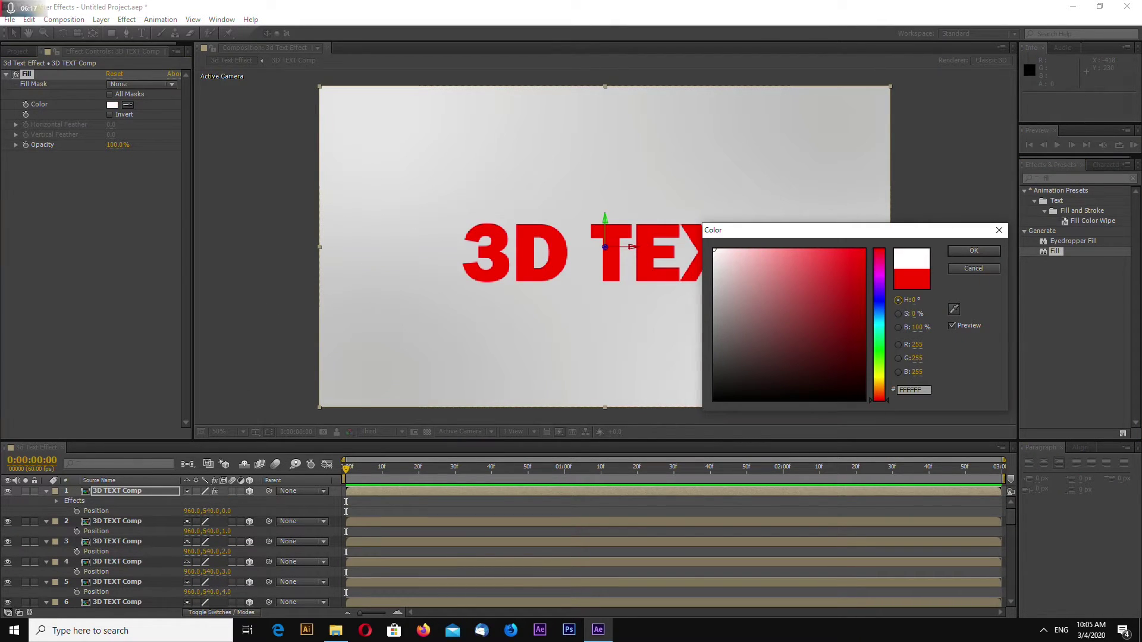
left_click(984, 250)
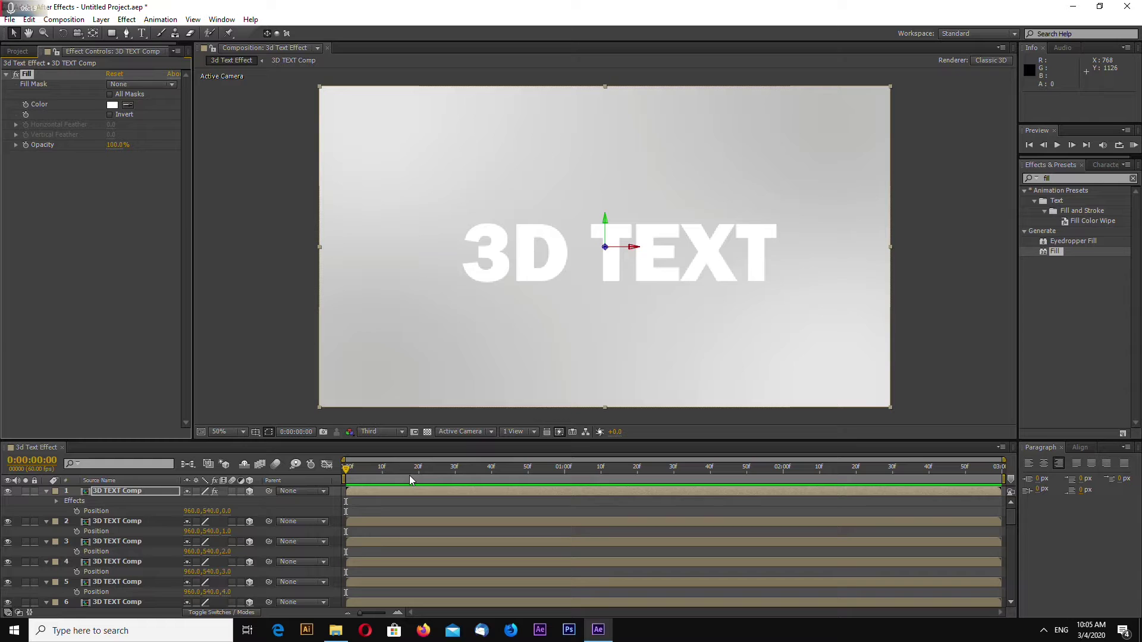
Step: Add a new camera layer using the 50mm lens preset
right_click(334, 490)
mouse_move(400, 372)
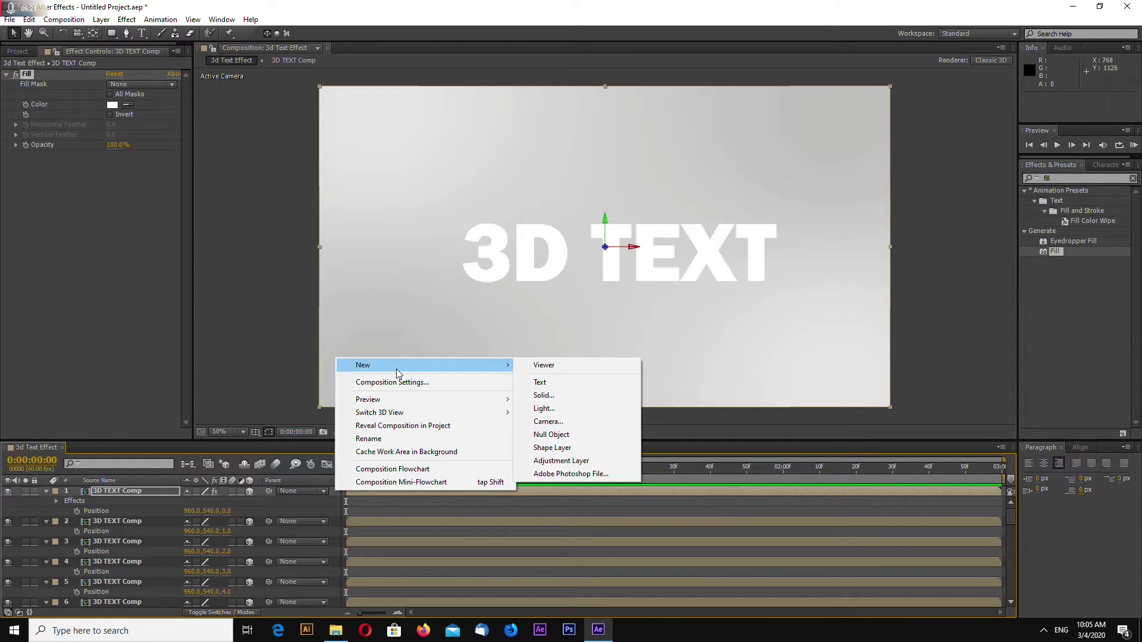
left_click(550, 421)
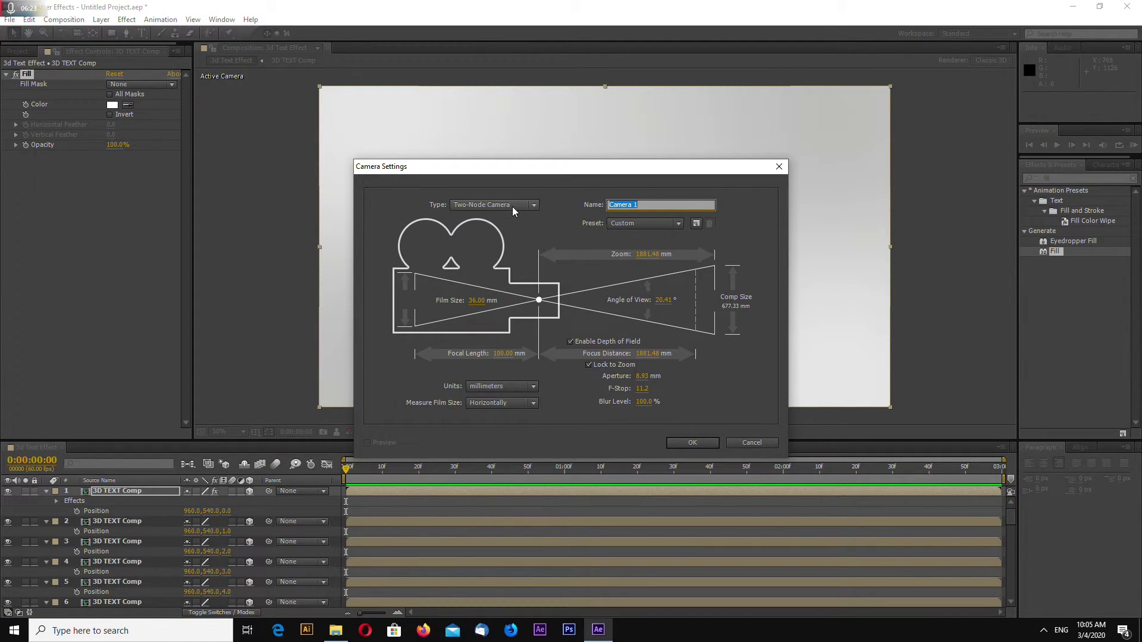
left_click(641, 223)
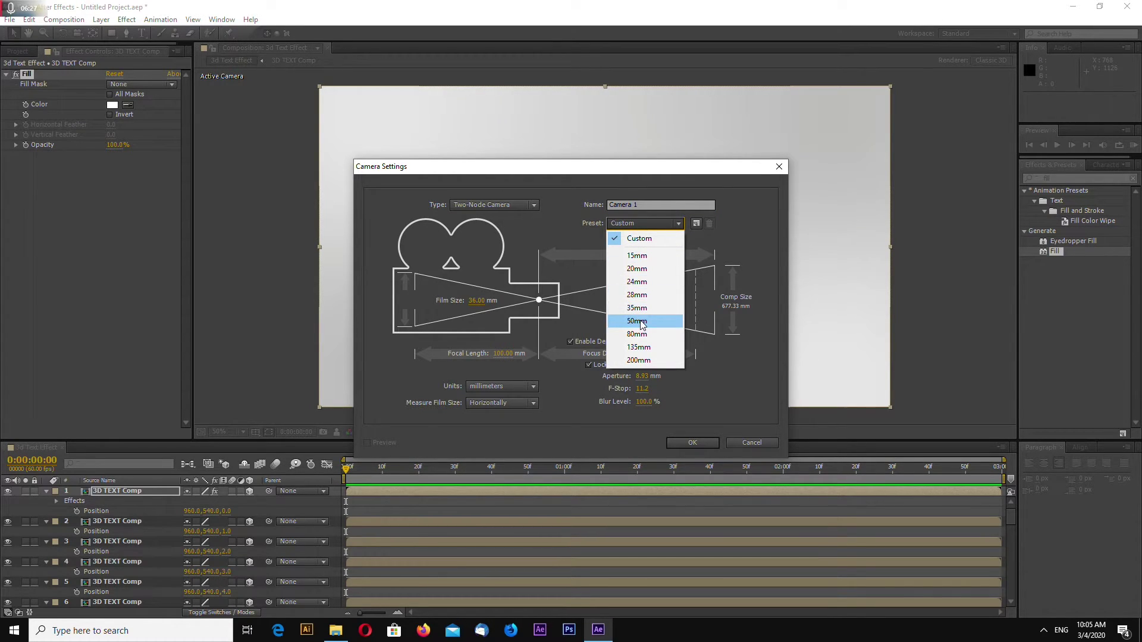
left_click(643, 321)
left_click(648, 204)
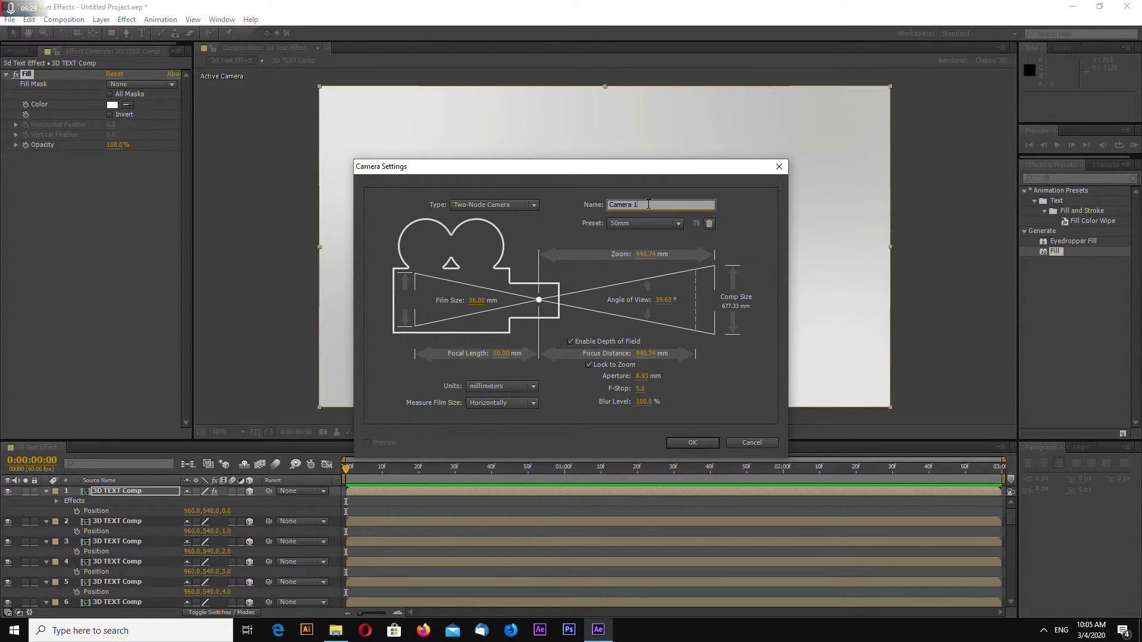
left_click(693, 442)
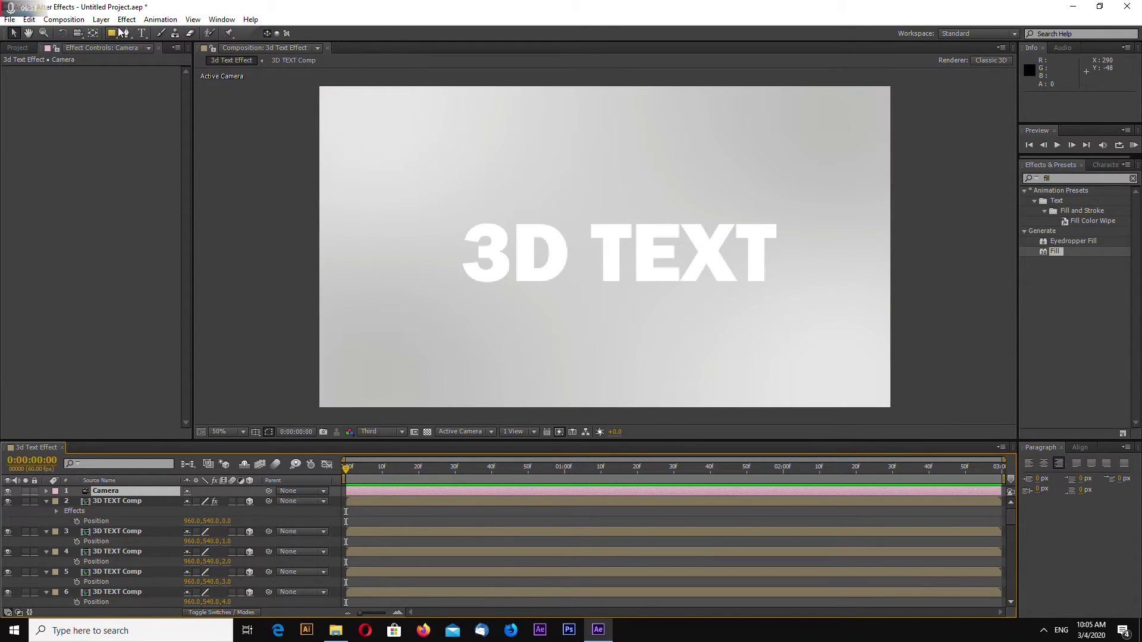
Step: Orbit the camera to look down on the text and gradient plane
left_click(77, 33)
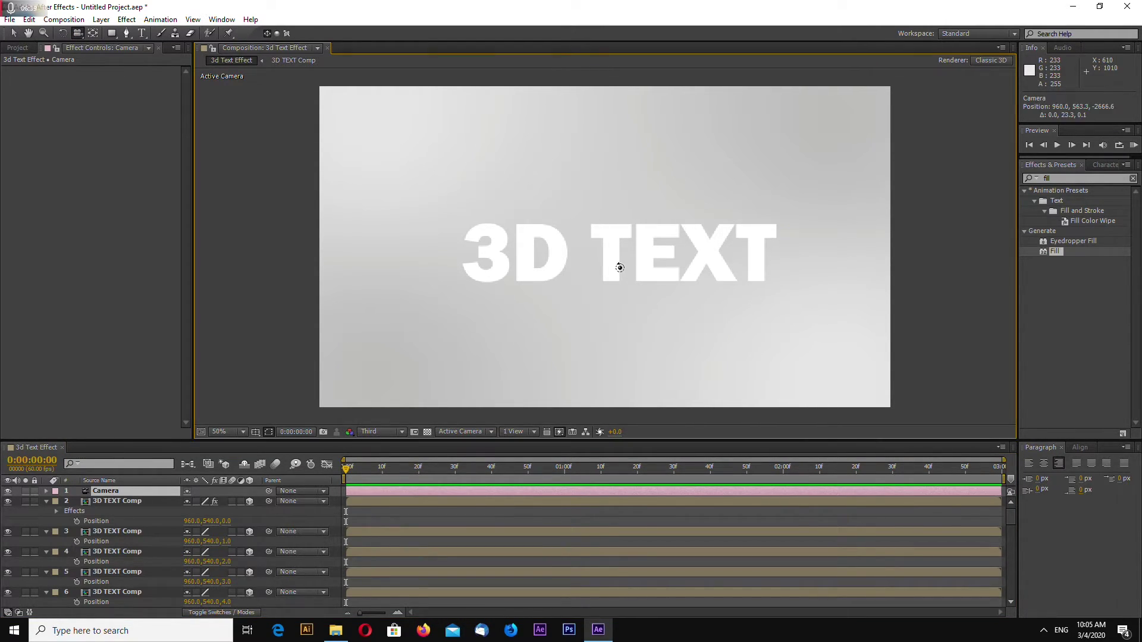
left_click_drag(620, 267, 634, 208)
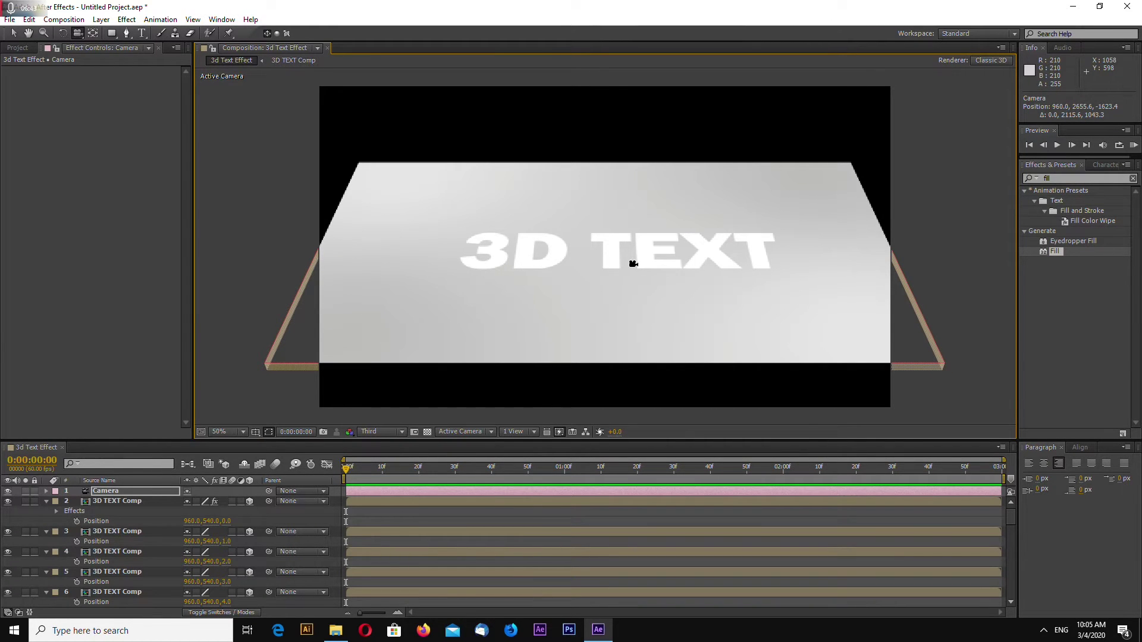
left_click_drag(624, 252, 620, 246)
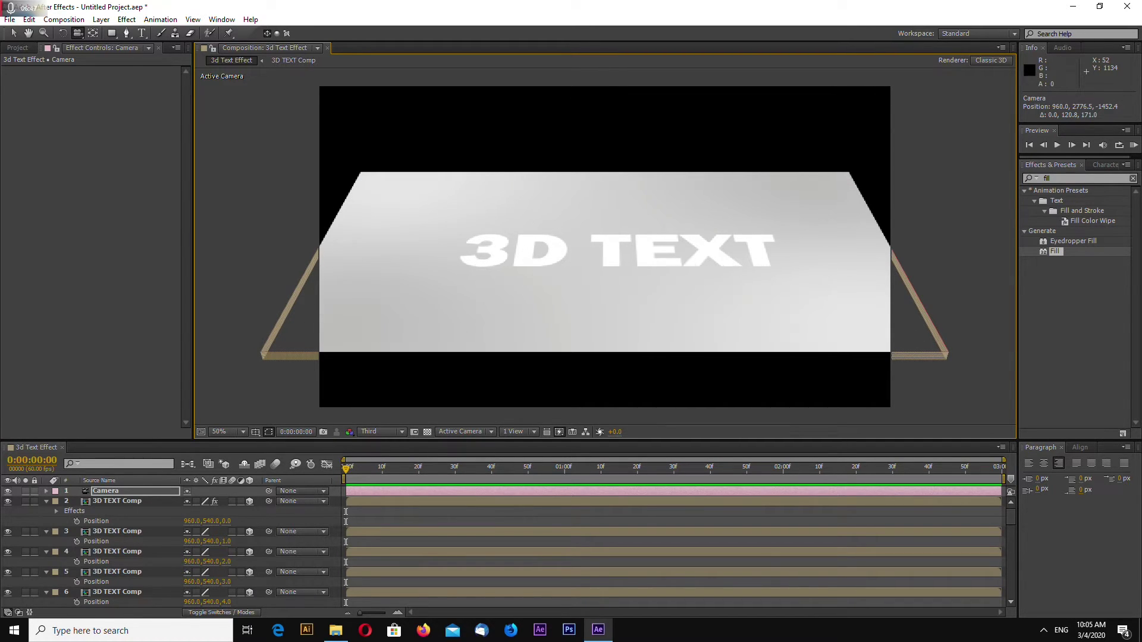
left_click_drag(216, 441, 215, 395)
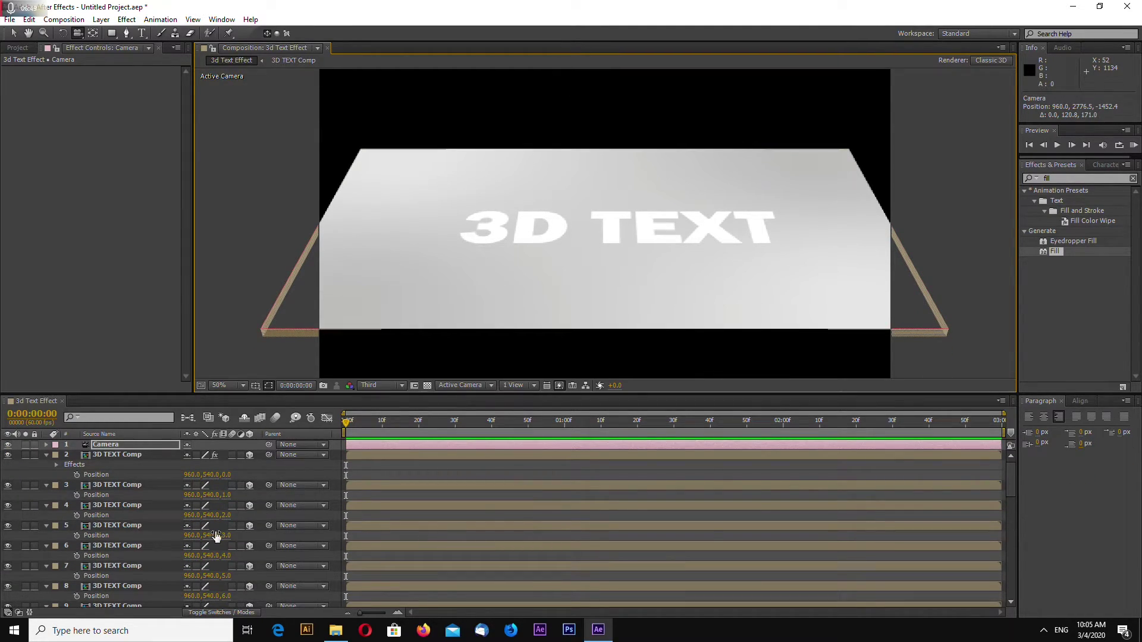
left_click_drag(1011, 476, 1011, 588)
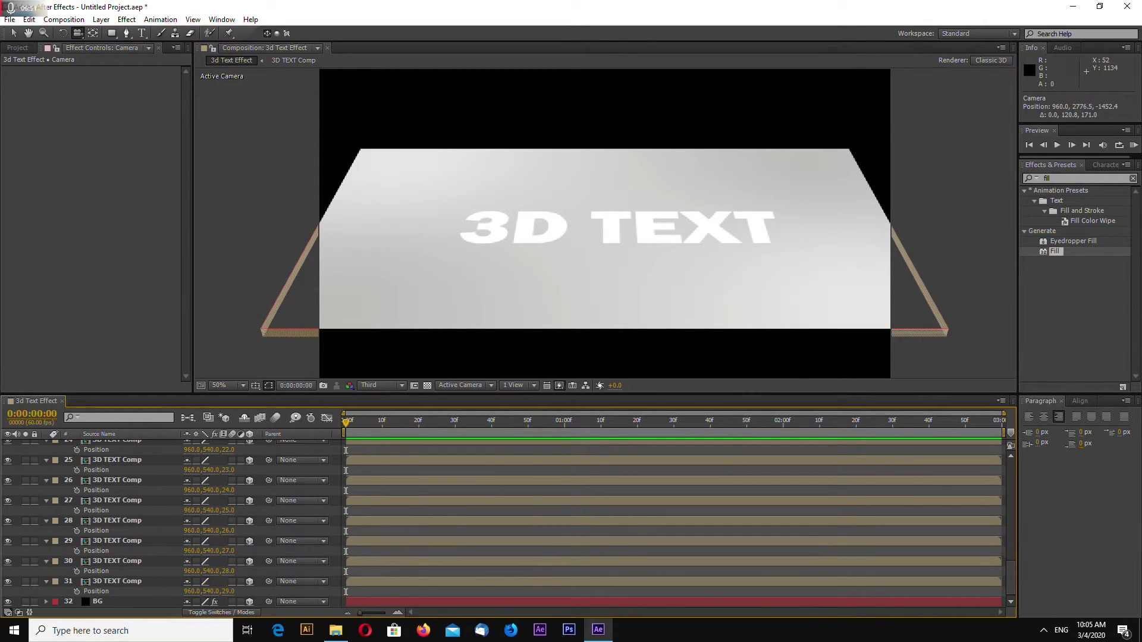
Step: Set the BG layer's Position z to 30
left_click(101, 602)
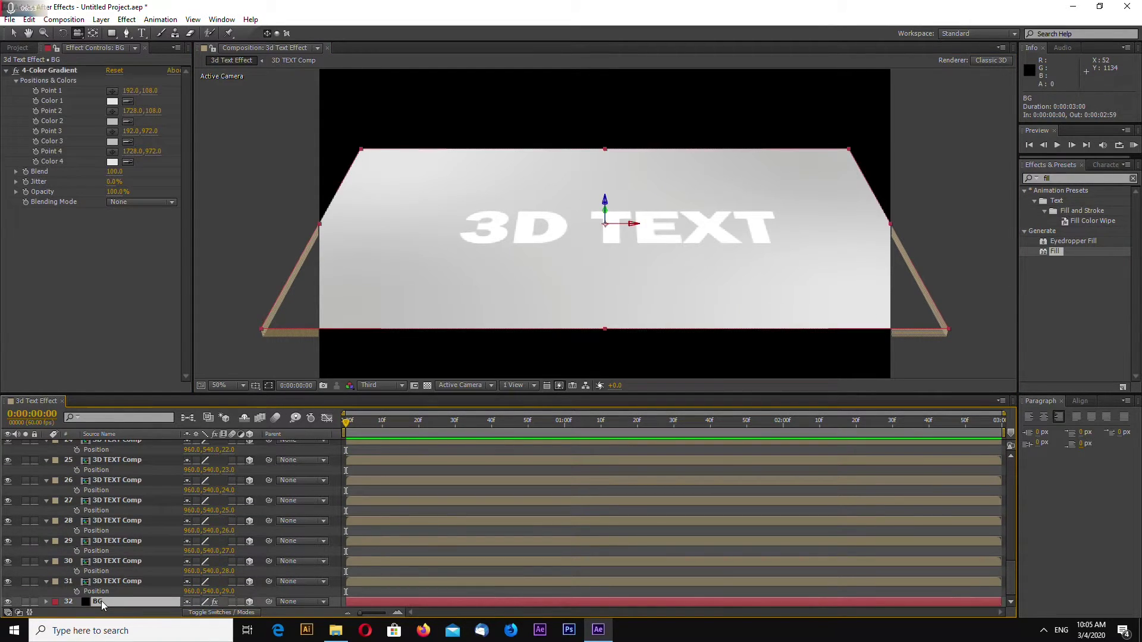
key("p")
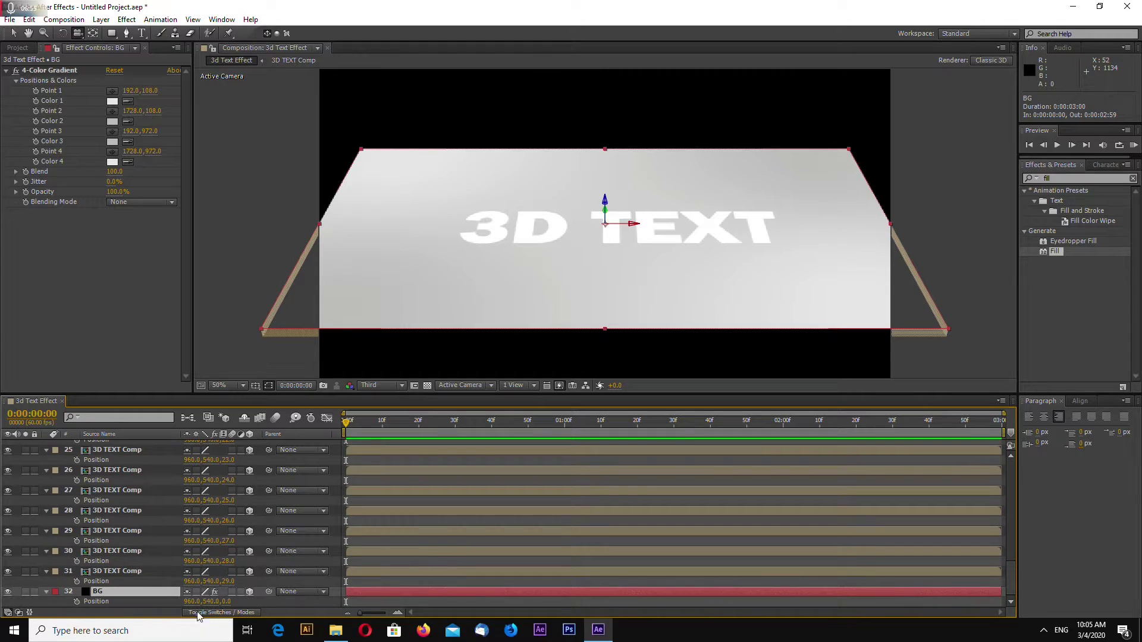
left_click(227, 601)
type("30")
key("Return")
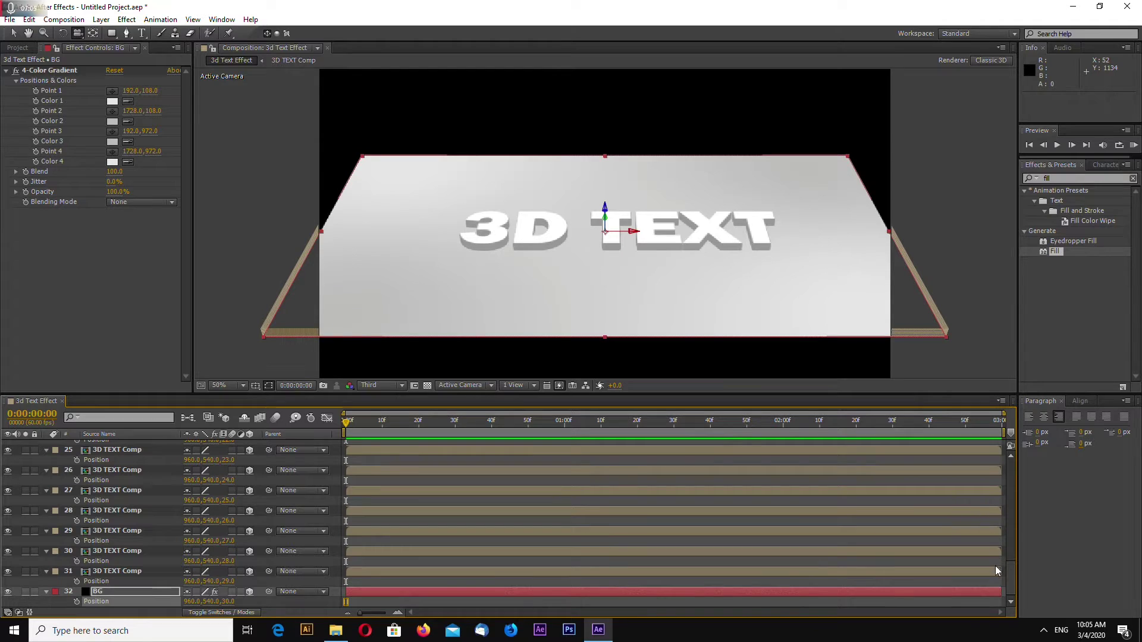
left_click_drag(1012, 568, 1018, 458)
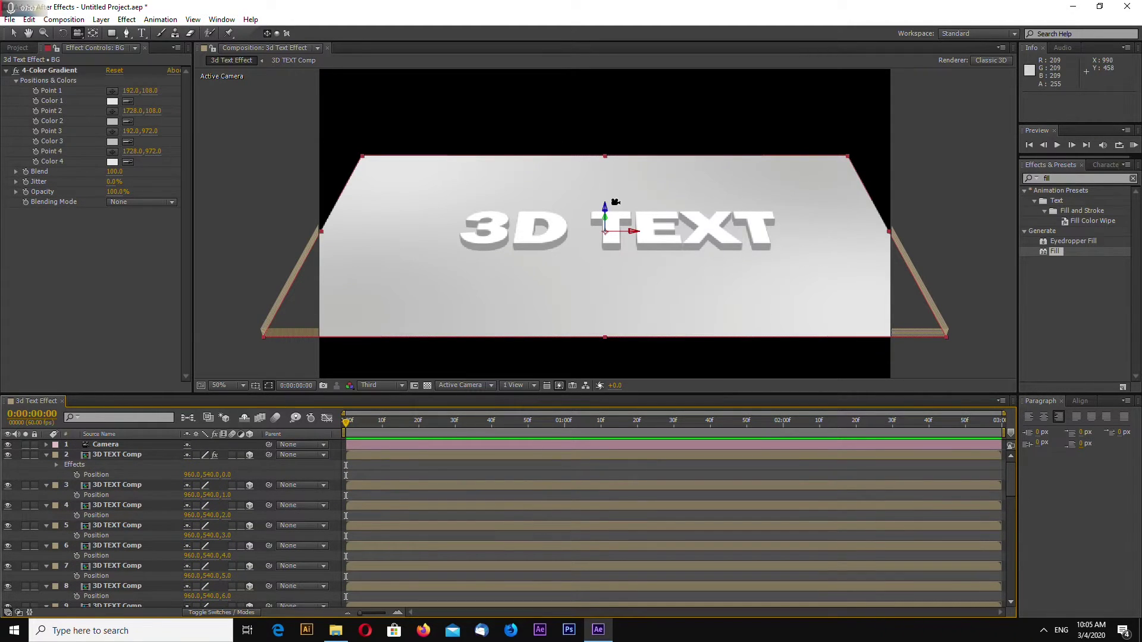
Step: Orbit to check the text depth, then reset the Camera's transform to the front view
left_click_drag(604, 214, 622, 334)
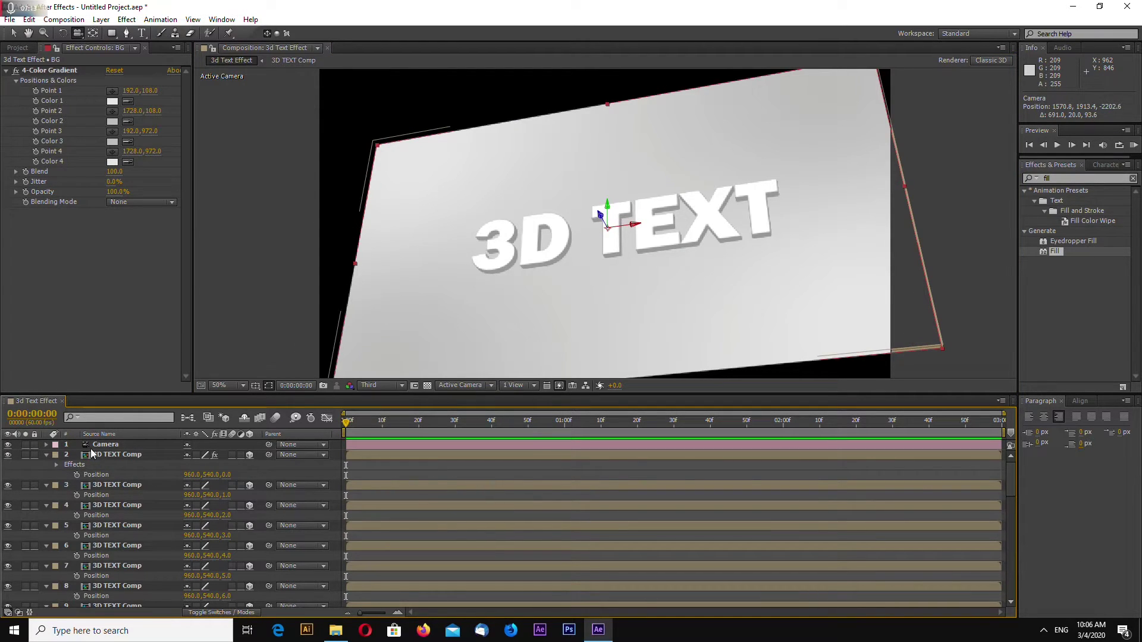
left_click(41, 446)
left_click(46, 444)
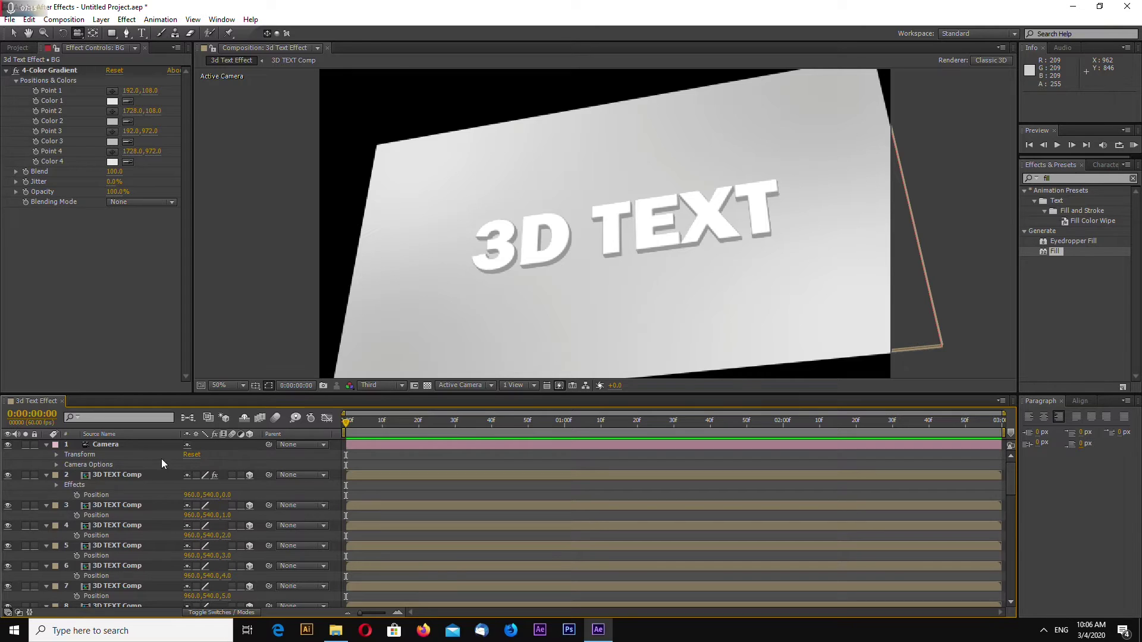
left_click(192, 455)
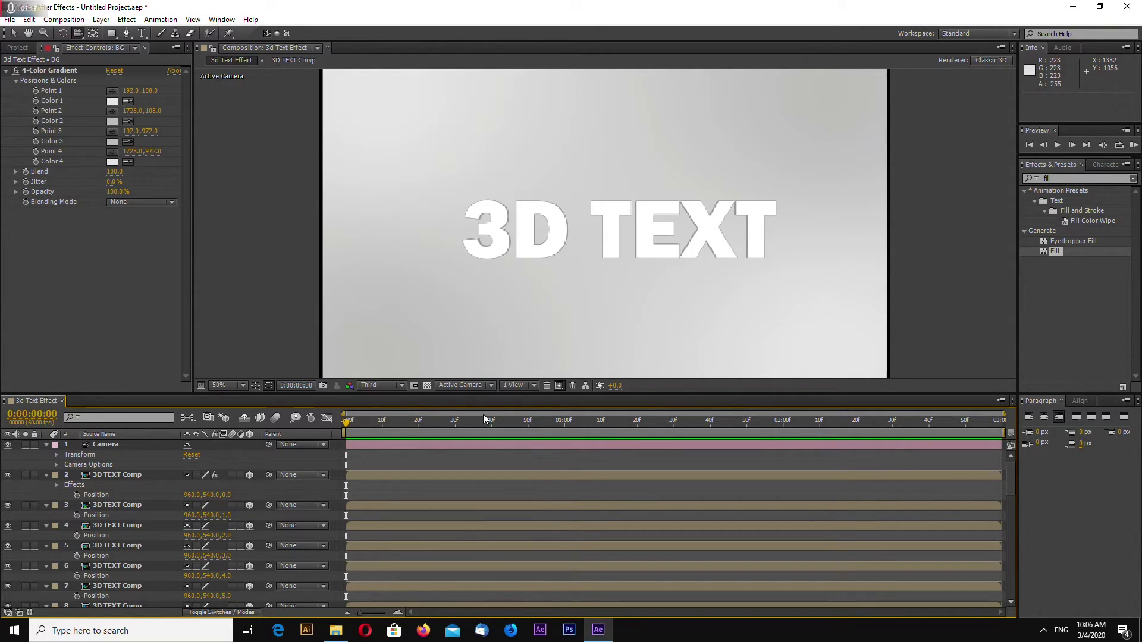
mouse_move(485, 395)
left_mouse_down()
mouse_move(485, 408)
mouse_move(486, 386)
mouse_move(485, 398)
left_mouse_up()
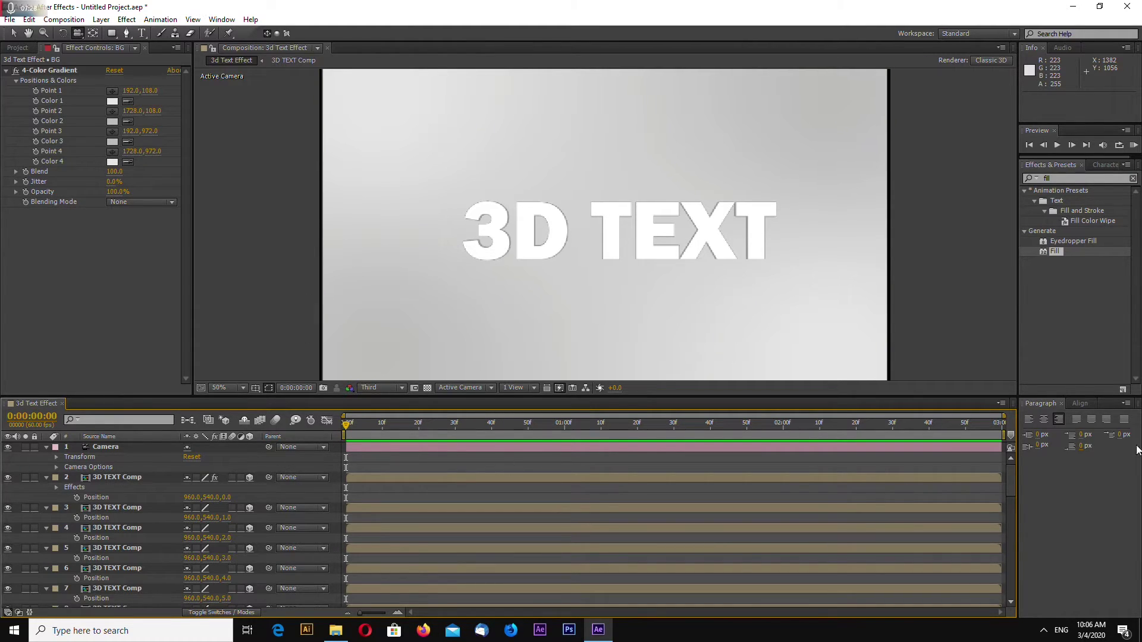
Step: Add a Null Object and parent the Camera to Null 1
right_click(336, 454)
mouse_move(361, 455)
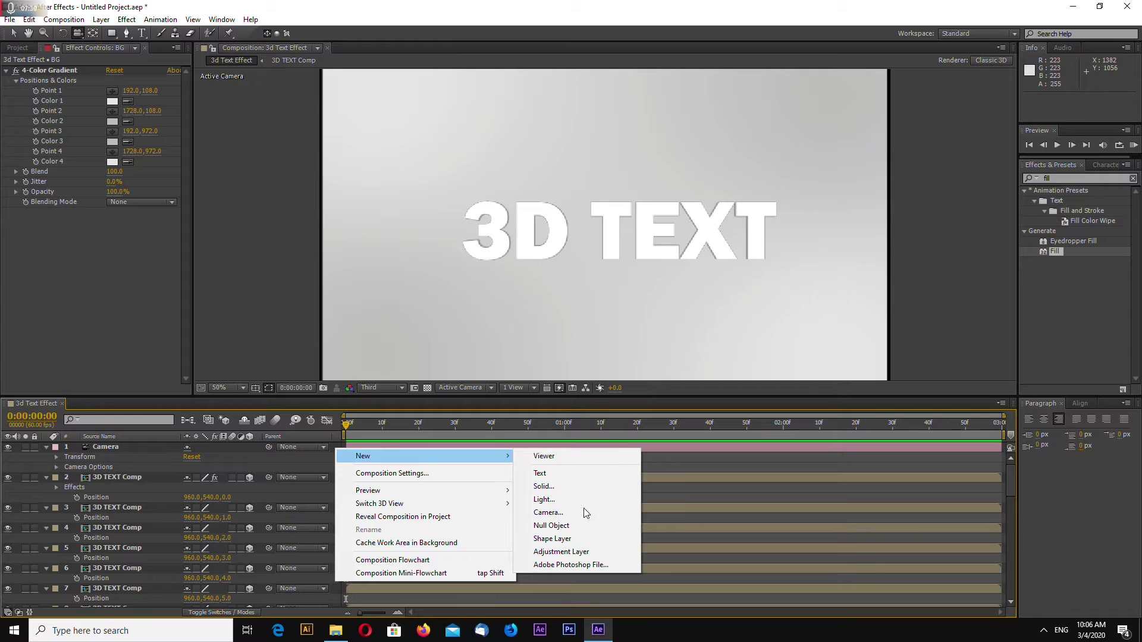
left_click(553, 525)
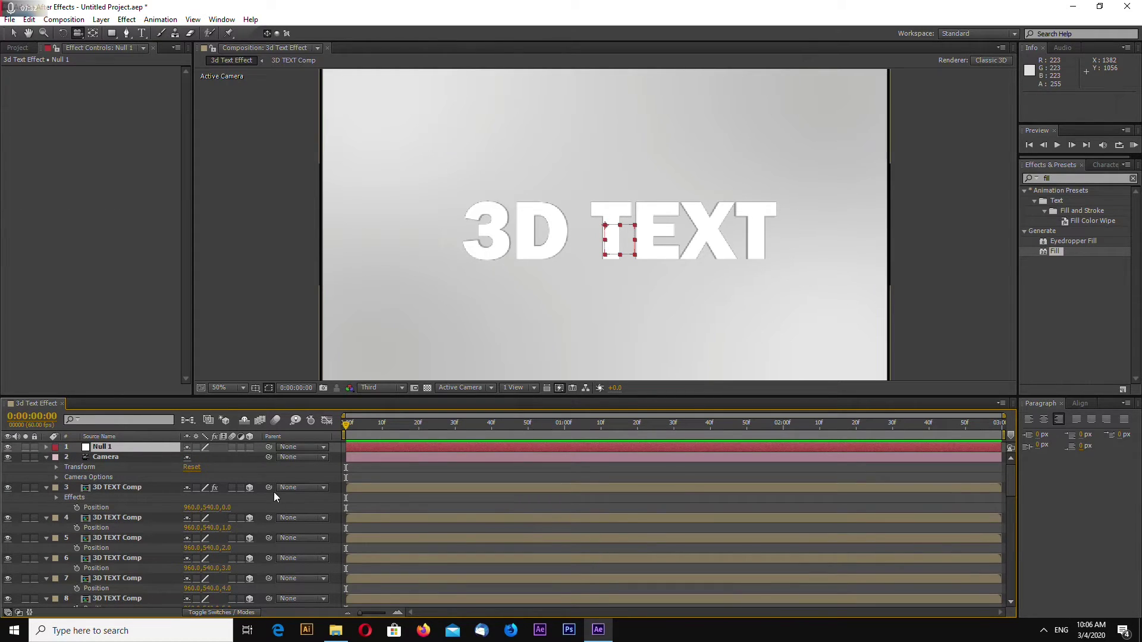
left_click_drag(268, 457, 98, 448)
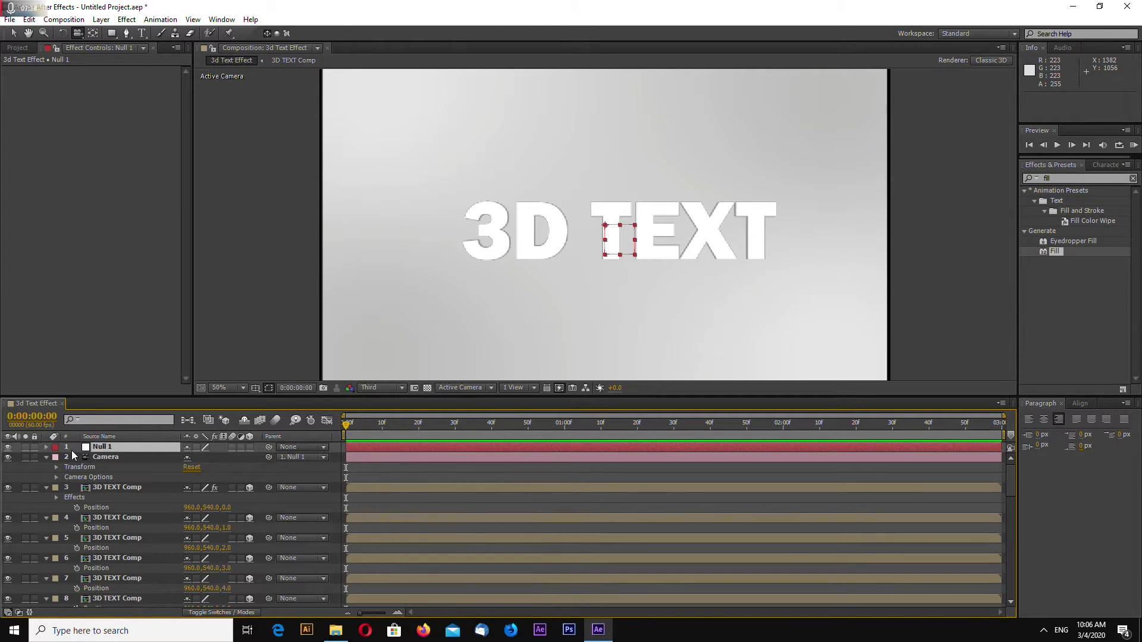
Step: Make Null 1 a 3D layer with a Y Rotation of 60°
left_click(47, 447)
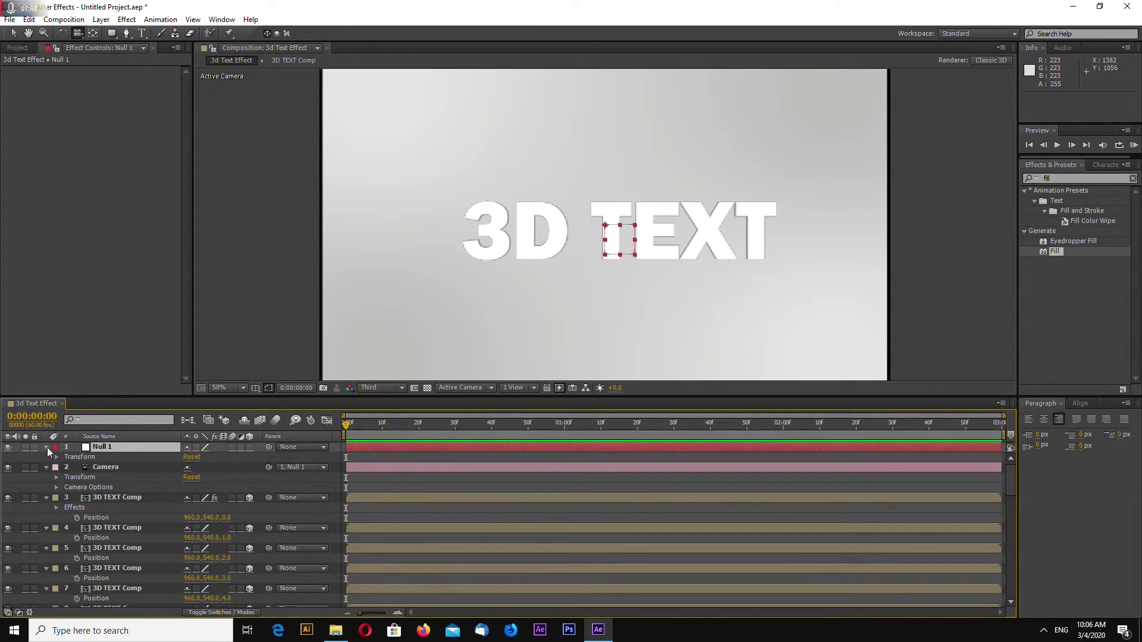
left_click(57, 456)
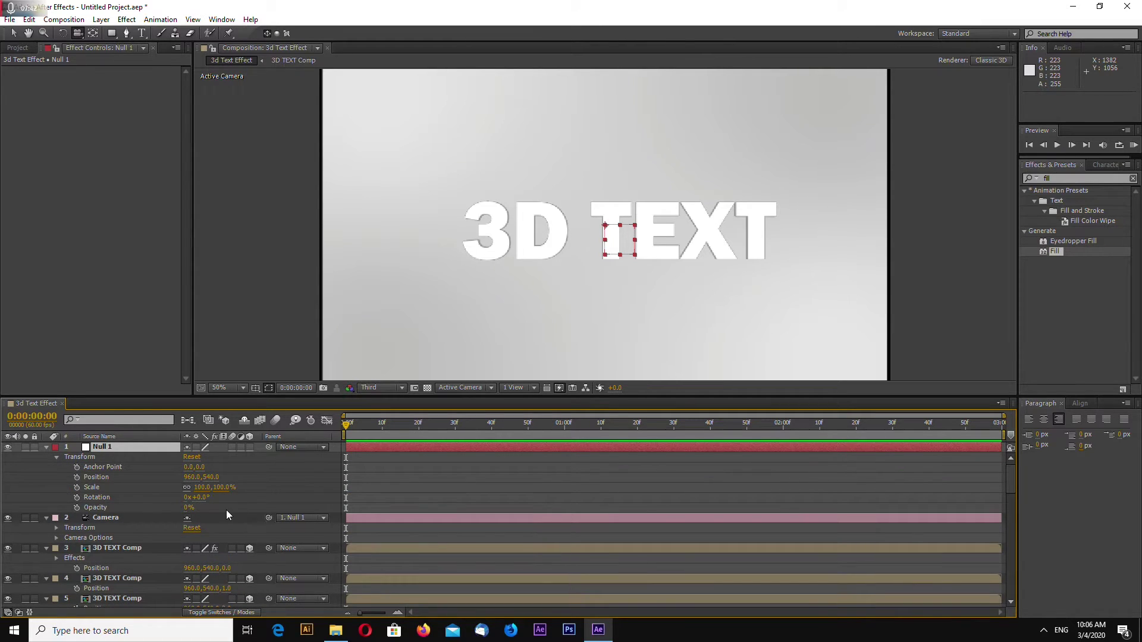
left_click(249, 447)
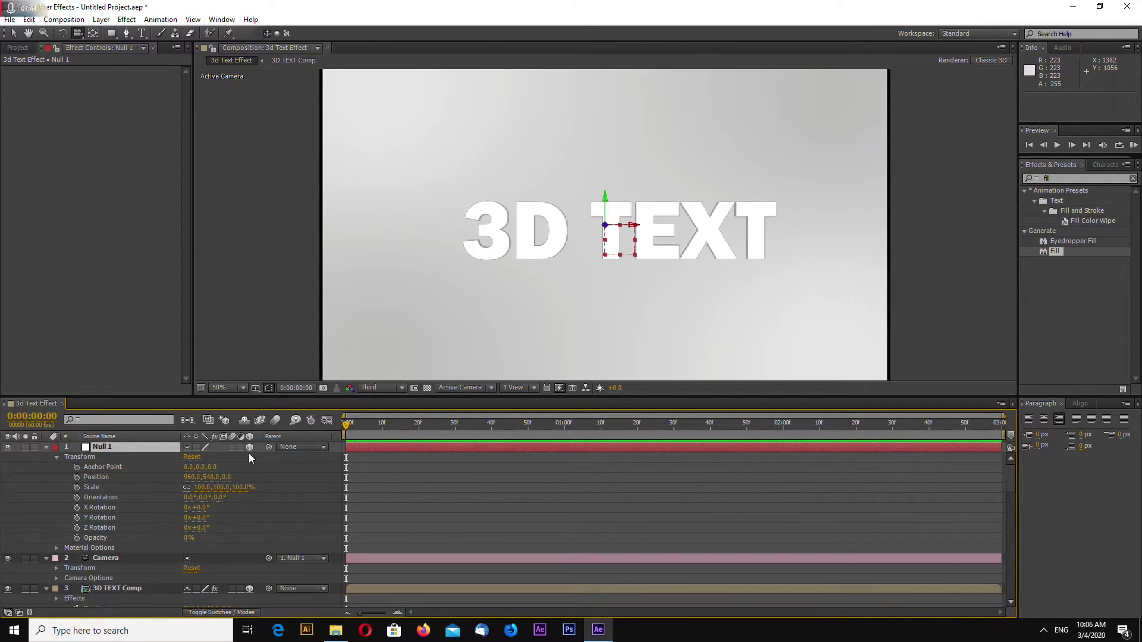
left_click(202, 519)
type("60")
key("Return")
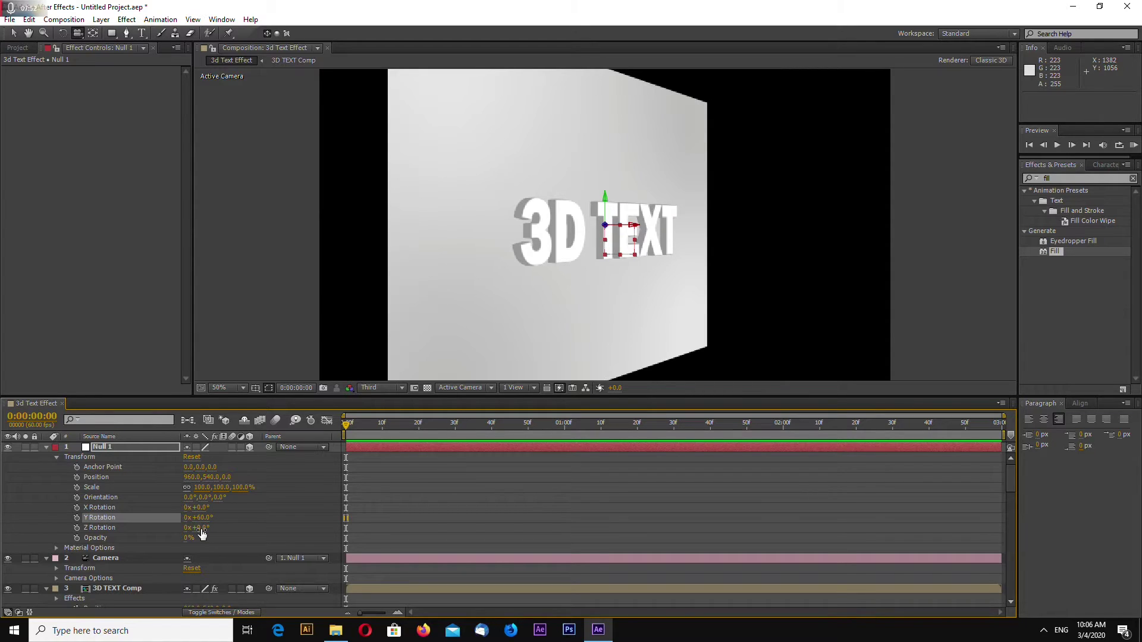
Step: Set Null 1's Z Rotation to 30° after trying 10°, 20° and 40°
left_click(197, 528)
type("10")
key("Return")
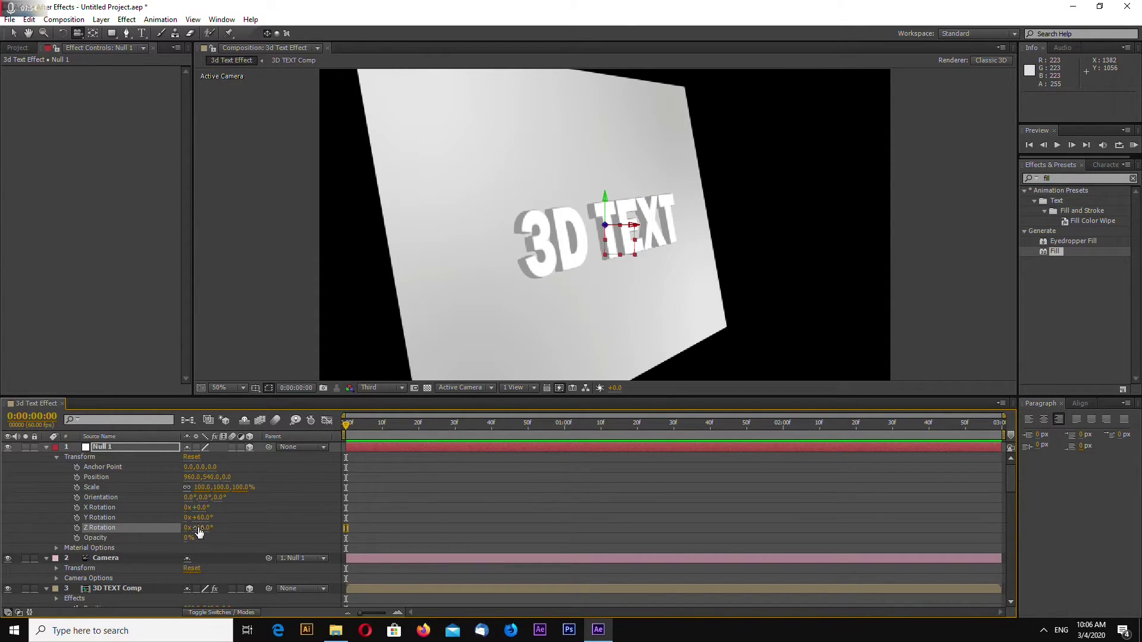
key("Return")
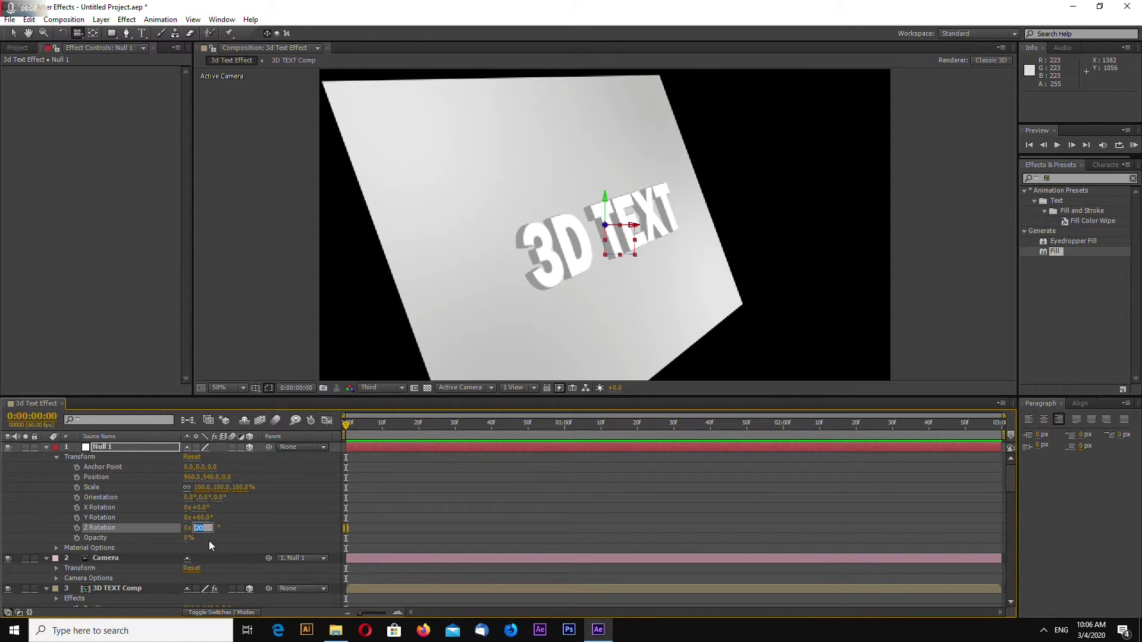
key("Return")
left_click(207, 529)
type("30")
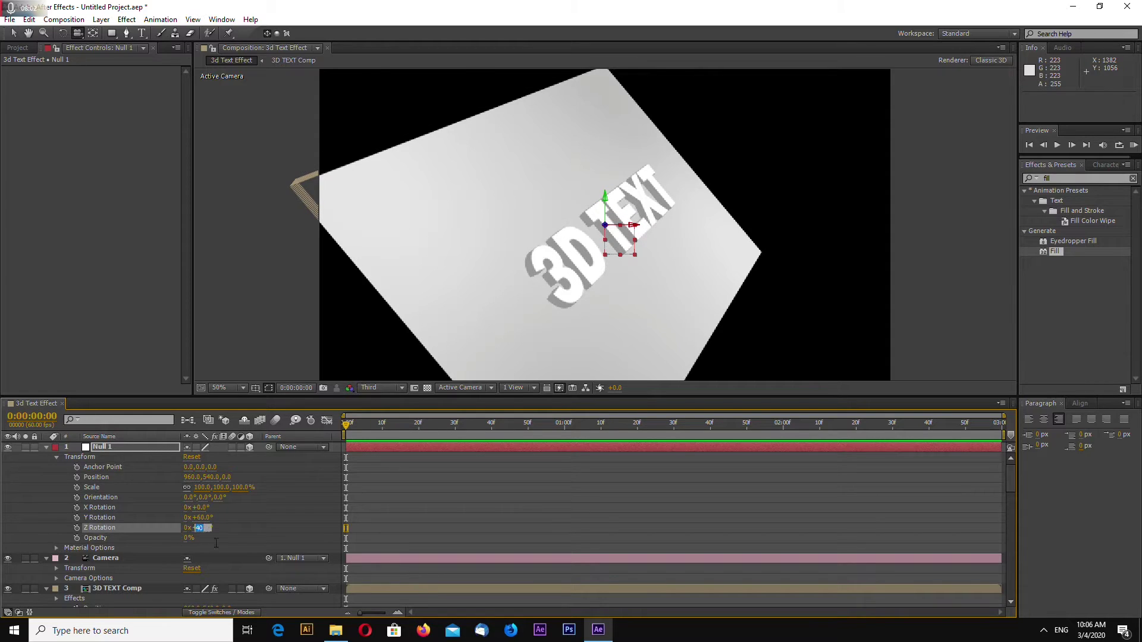
key("Return")
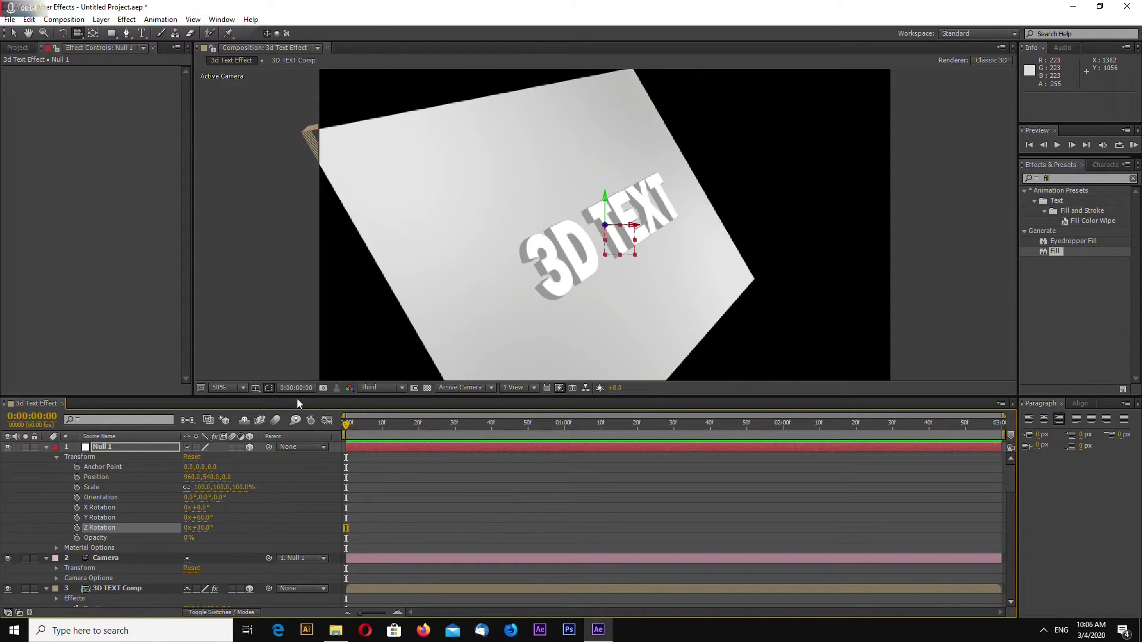
key("v")
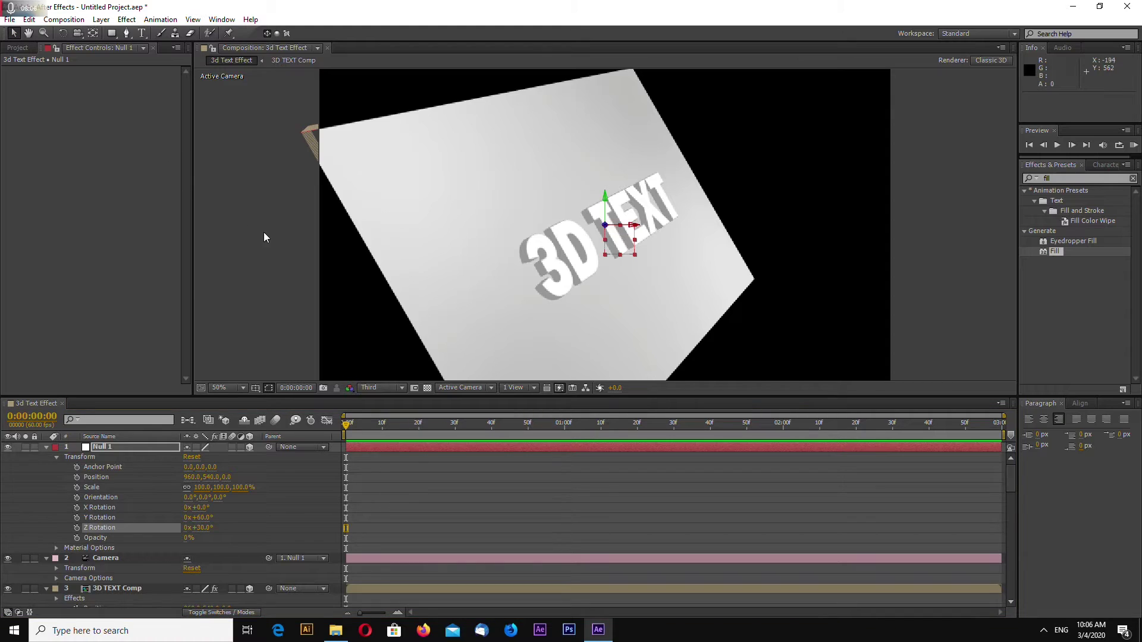
left_click(266, 237)
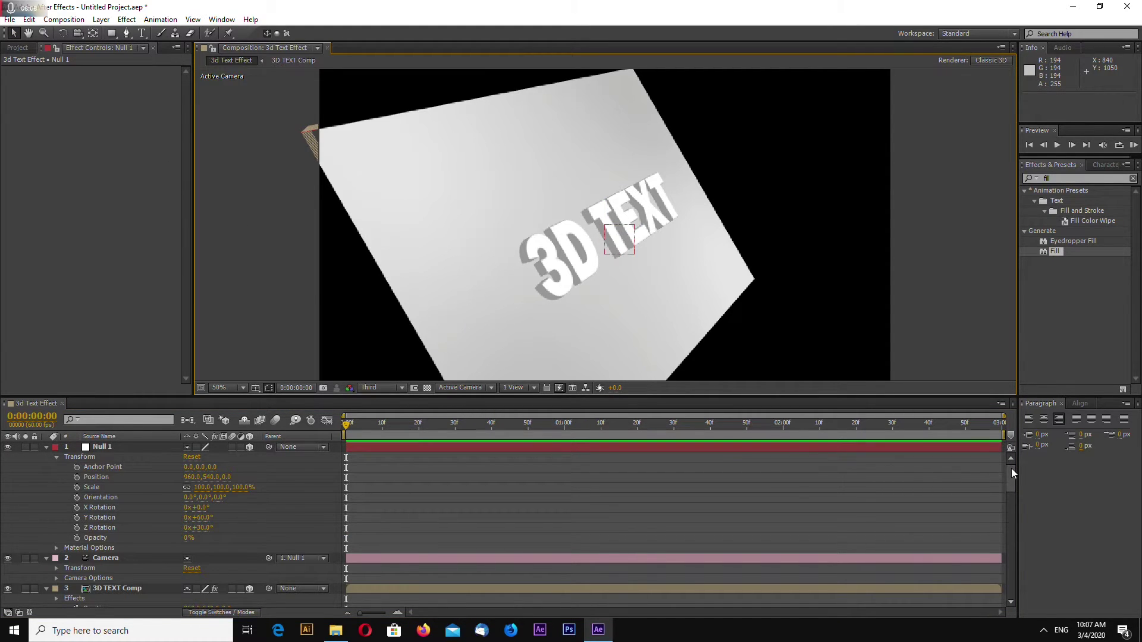
left_click_drag(1011, 469, 1000, 582)
Step: Select the BG layer and set its Scale to 200%
left_click(572, 191)
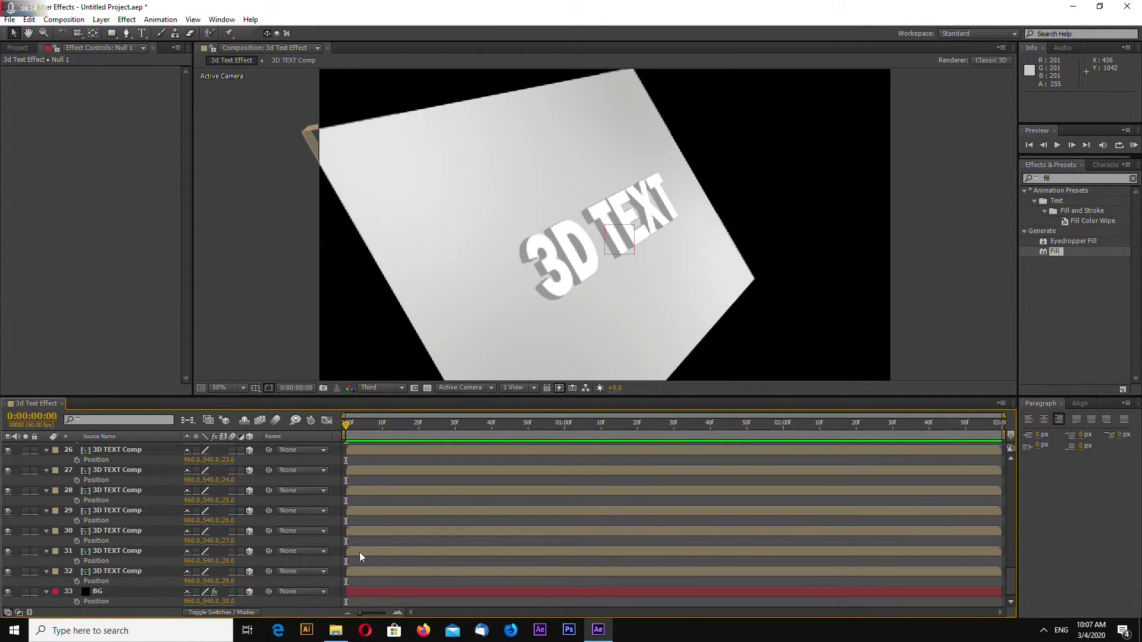
left_click(93, 591)
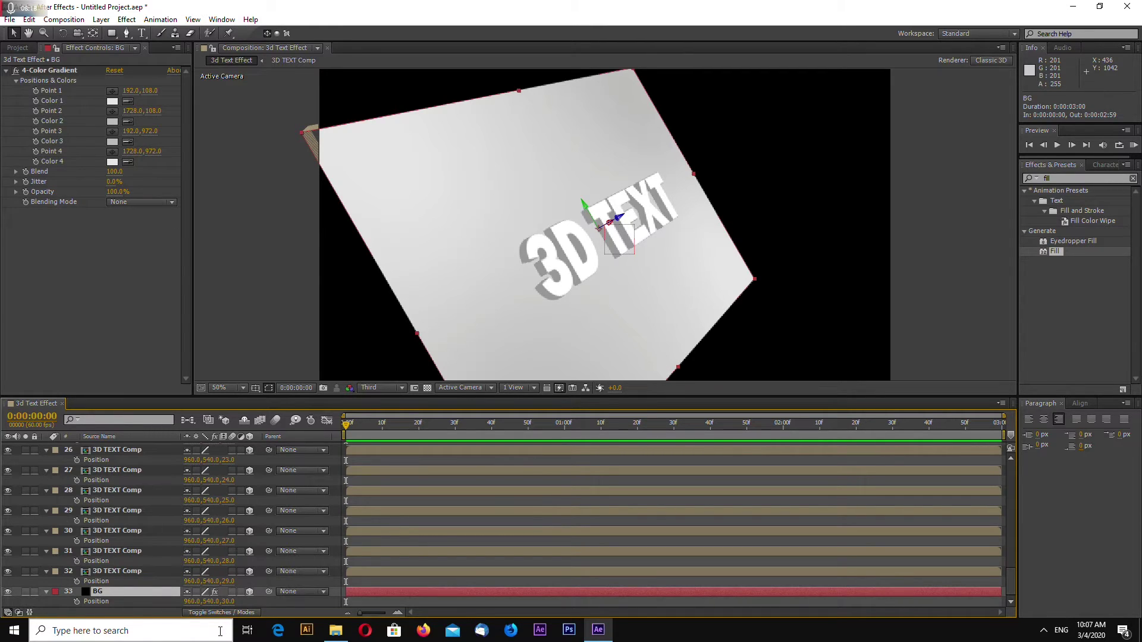
key("t")
key("s")
left_click(202, 601)
type("200")
key("Return")
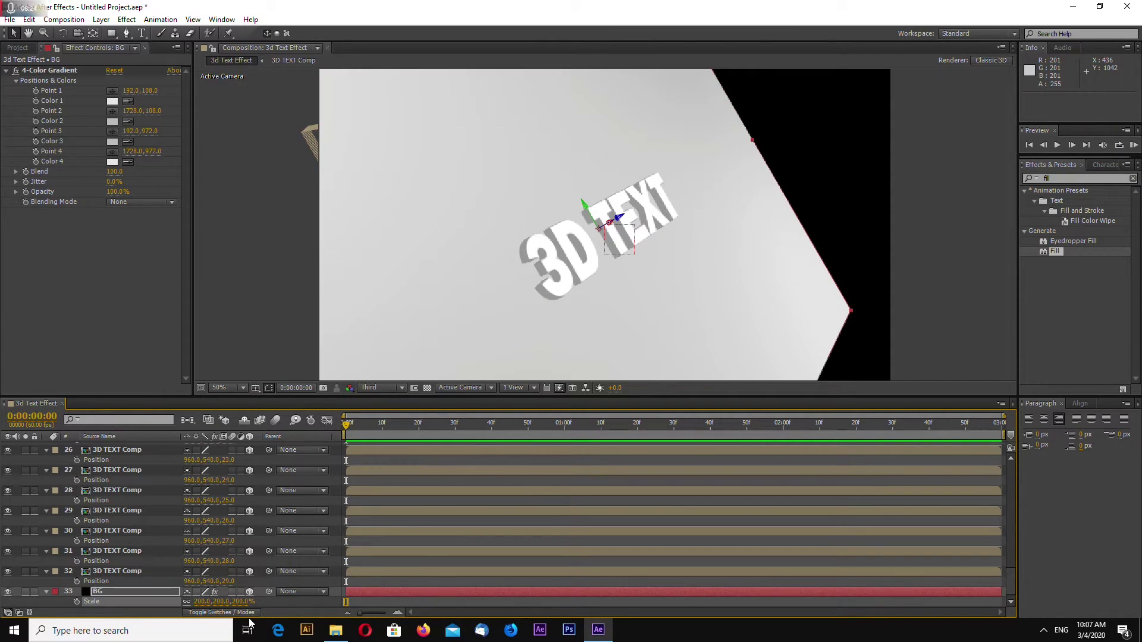
left_click_drag(1011, 572, 1012, 453)
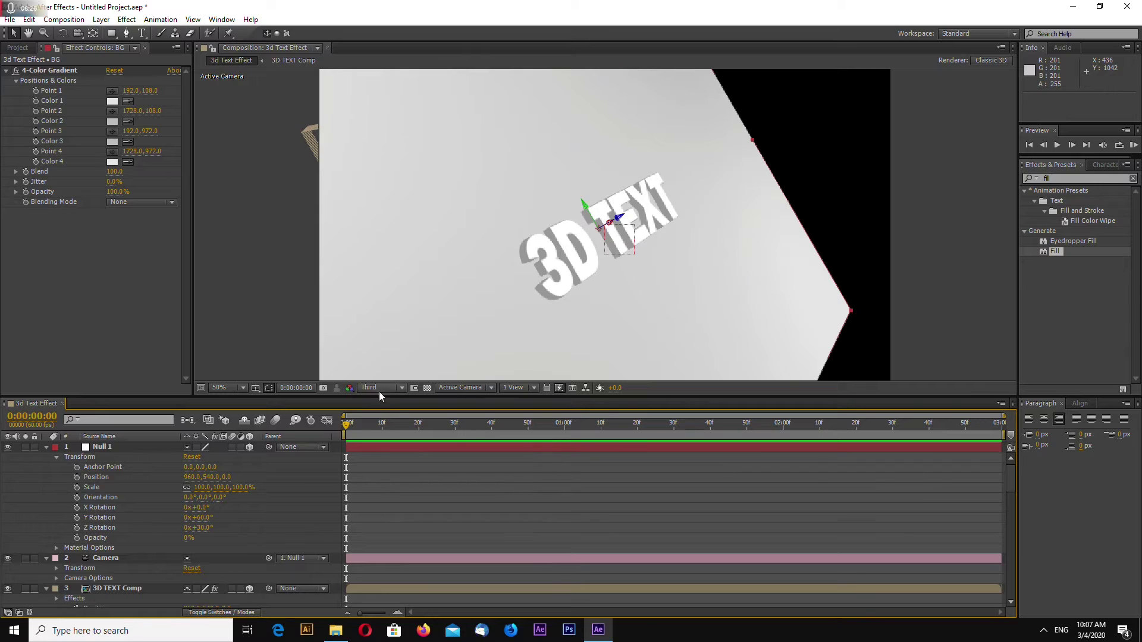
Step: Create a new Spot light layer, Light 1, from the timeline's New > Light menu
right_click(334, 447)
mouse_move(360, 454)
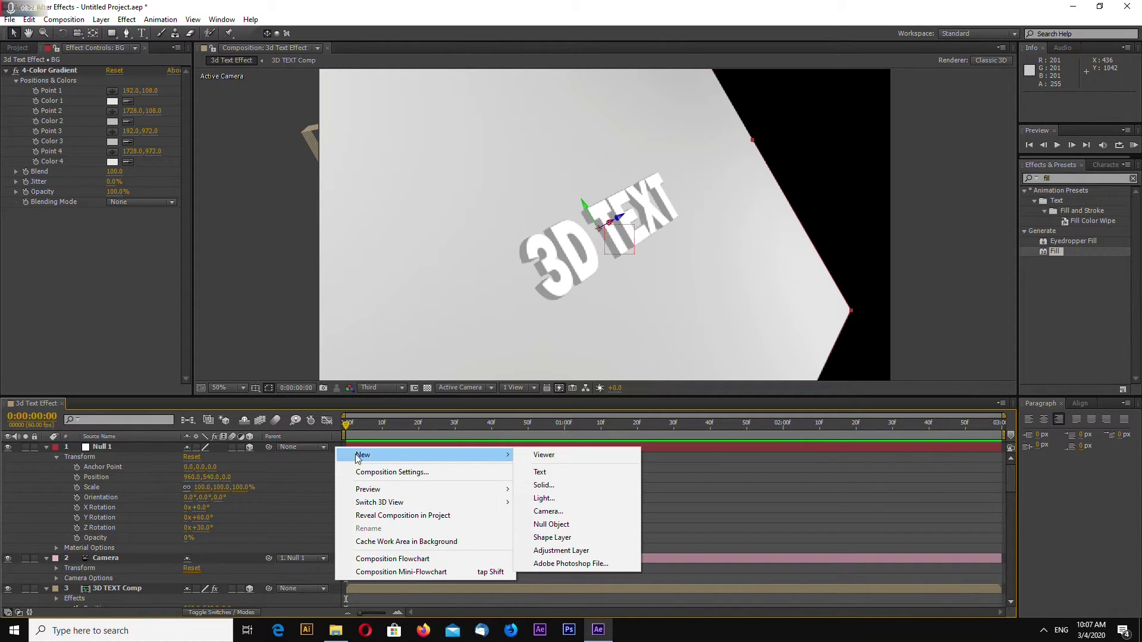
left_click(565, 499)
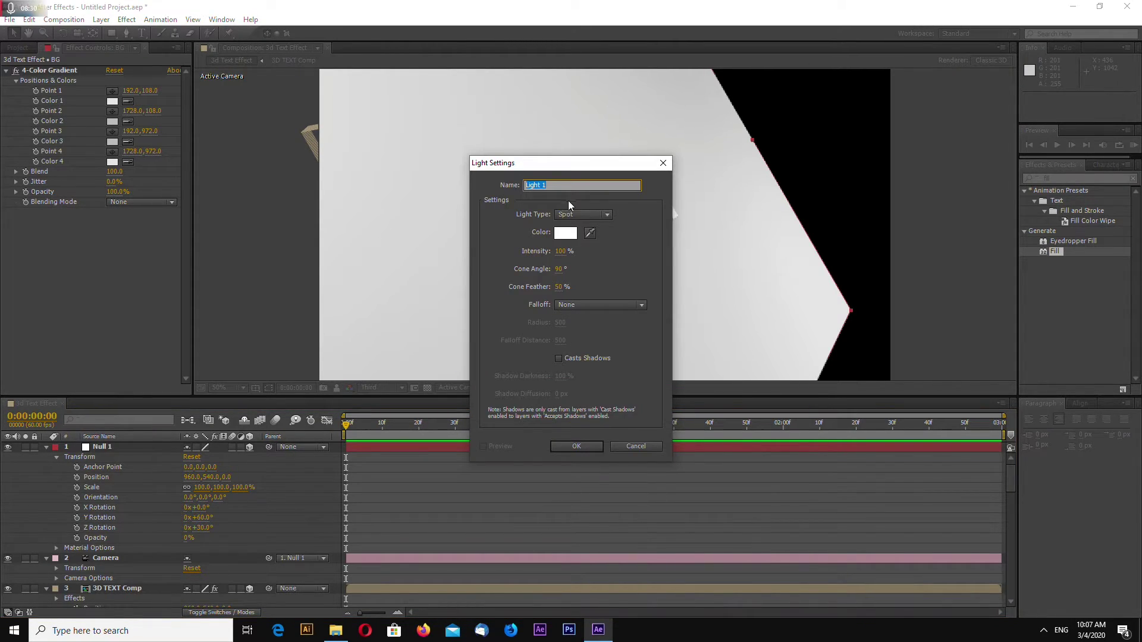
left_click(576, 446)
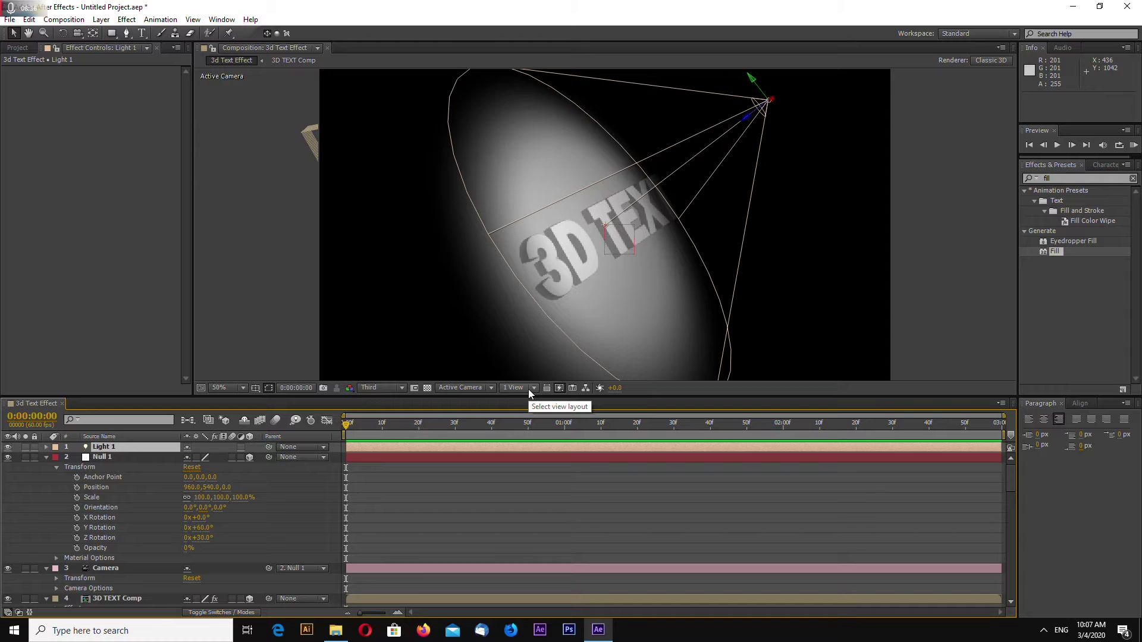
Step: Open Light 1's Light Options and set its Intensity to 120%
left_click(46, 447)
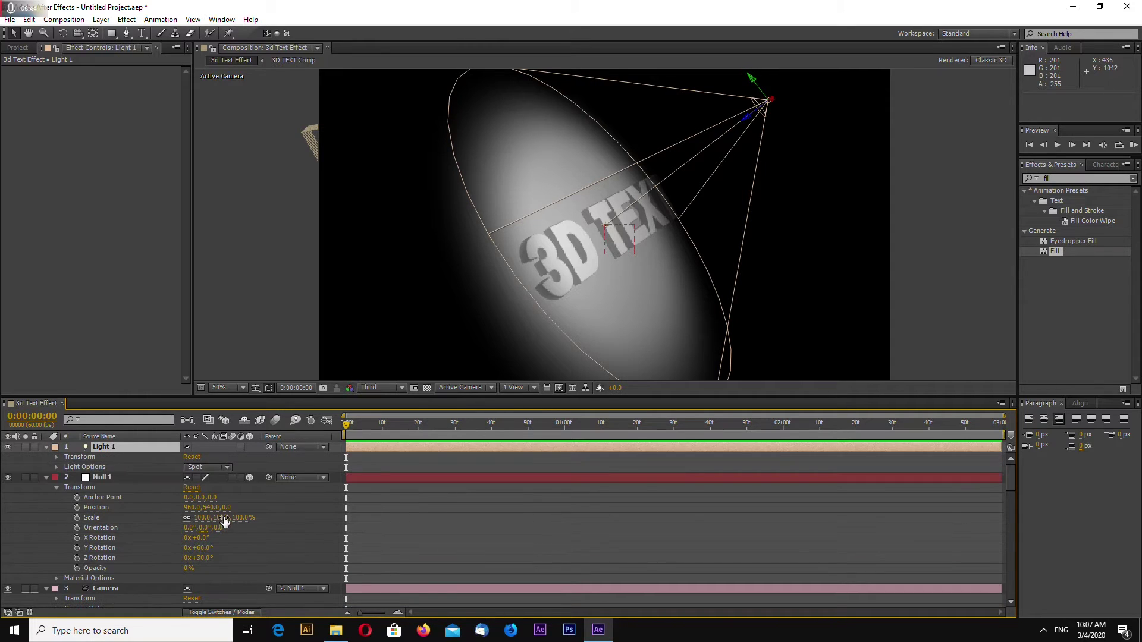
left_click(56, 467)
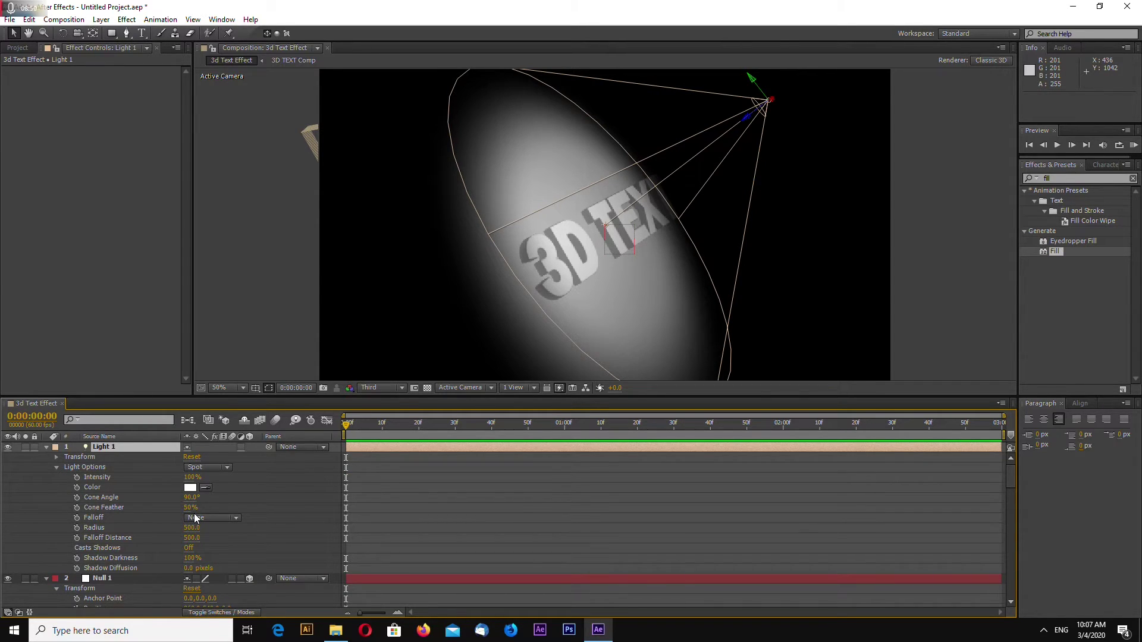
left_click(191, 477)
type("130")
key("Return")
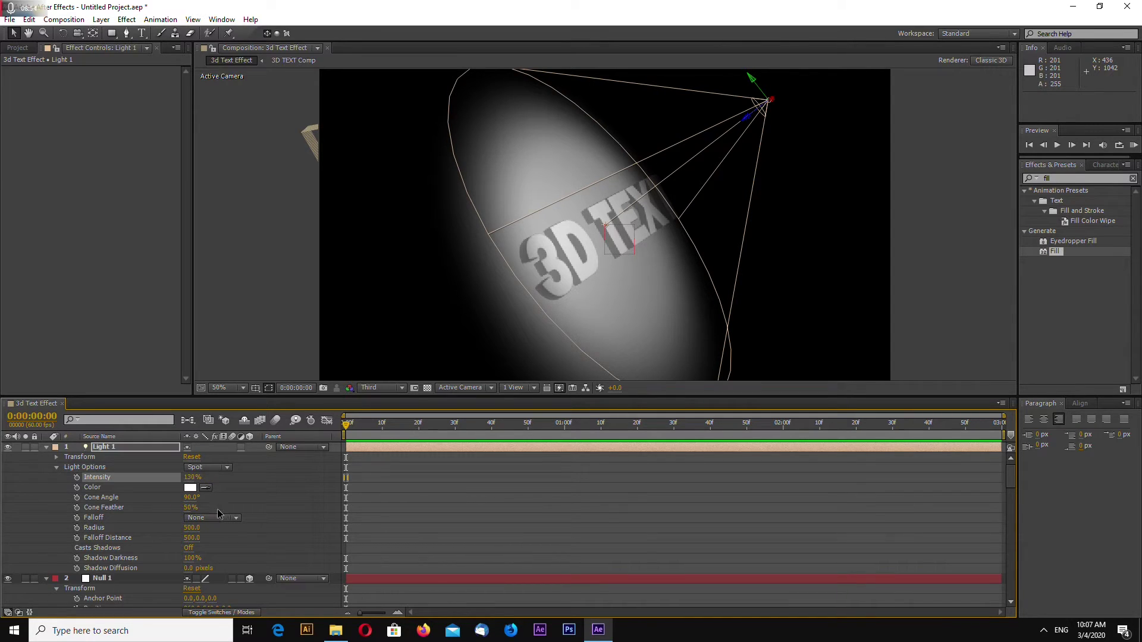
key("Return")
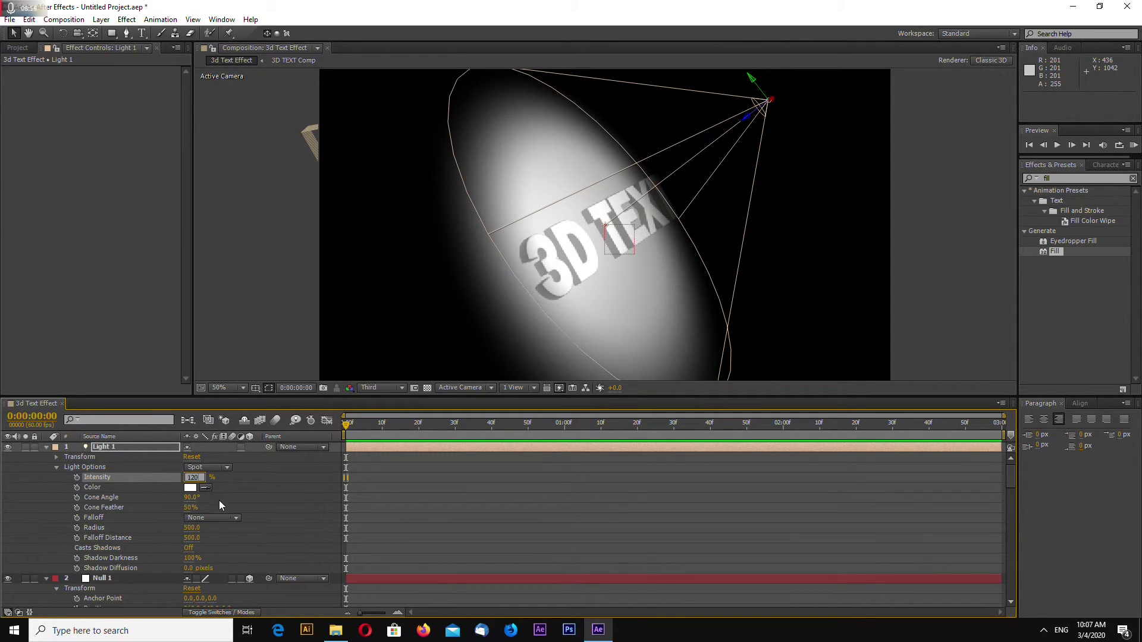
key("Return")
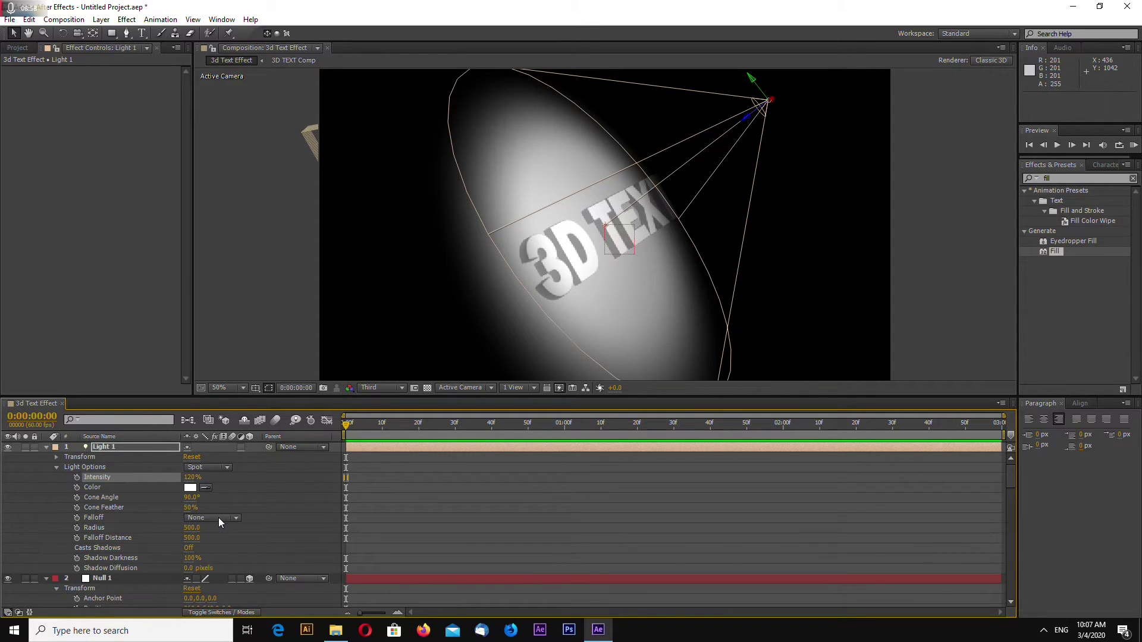
Step: Widen Light 1's Cone Angle to 159°
left_click(190, 498)
type("153")
key("Return")
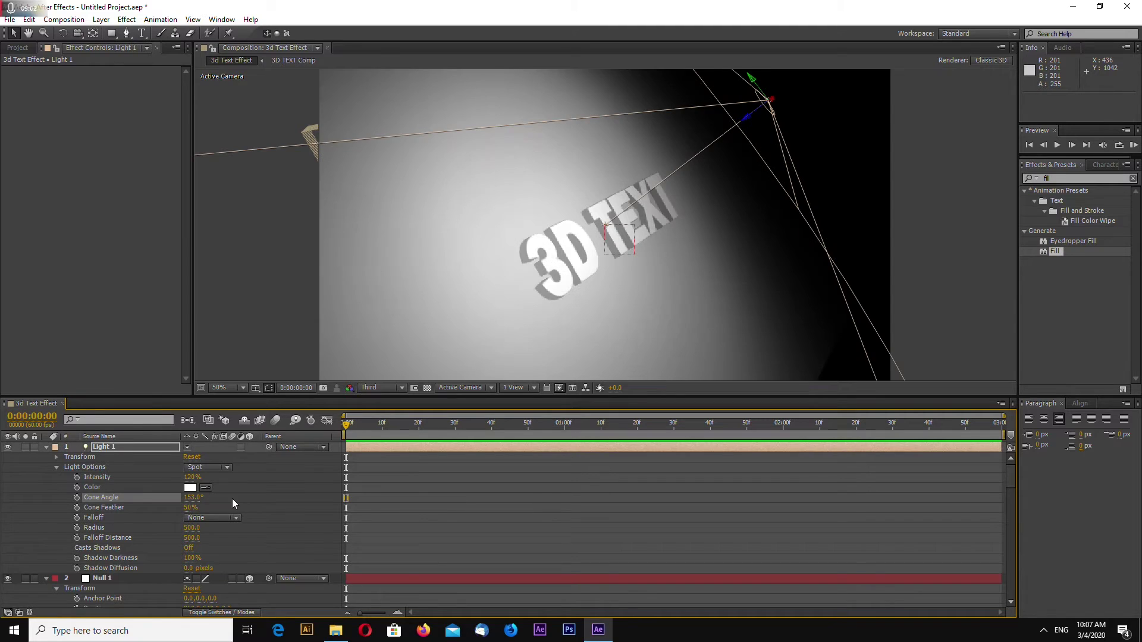
left_click_drag(198, 503, 295, 506)
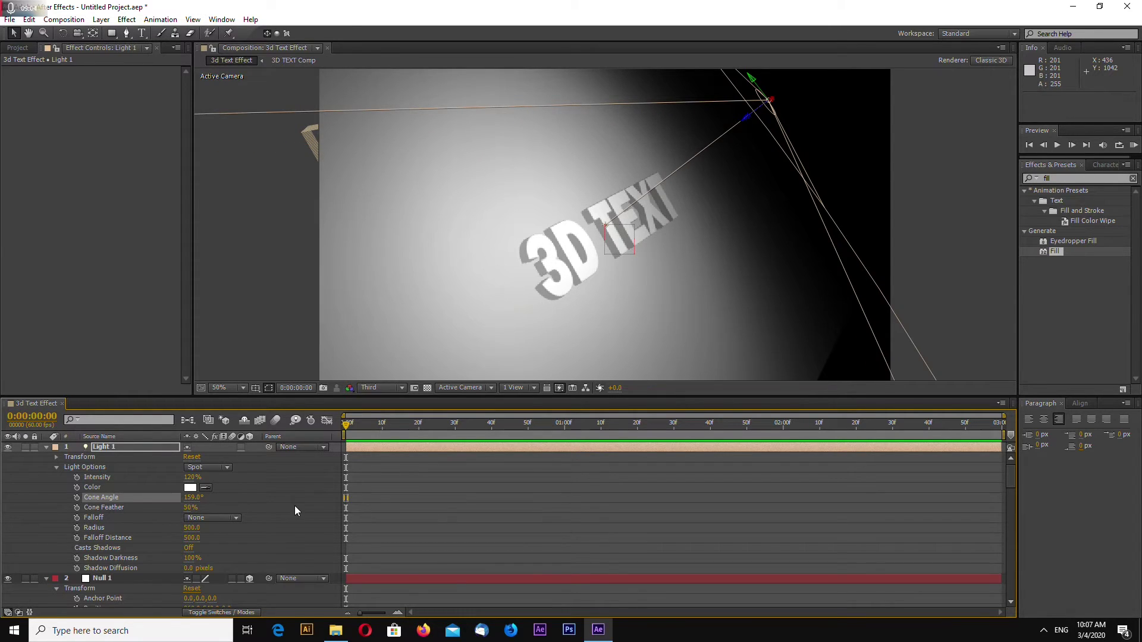
left_click(948, 227)
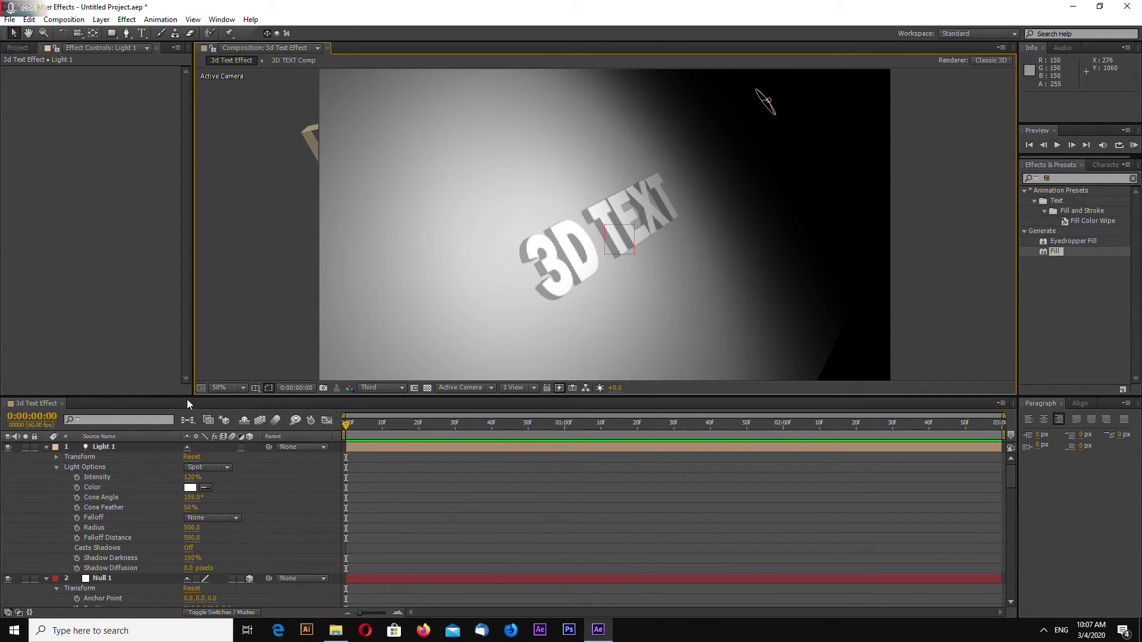
left_click_drag(595, 396, 594, 353)
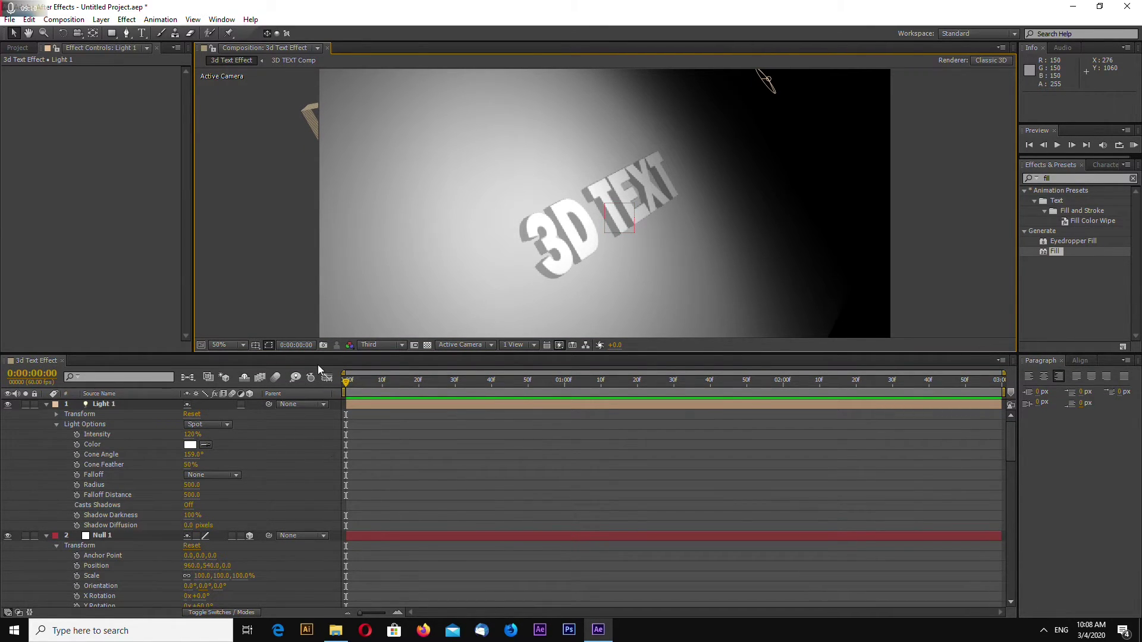
Step: Collapse the Light 1, Null 1 and layer 4 properties and reveal the Camera Options
left_click_drag(595, 354, 594, 368)
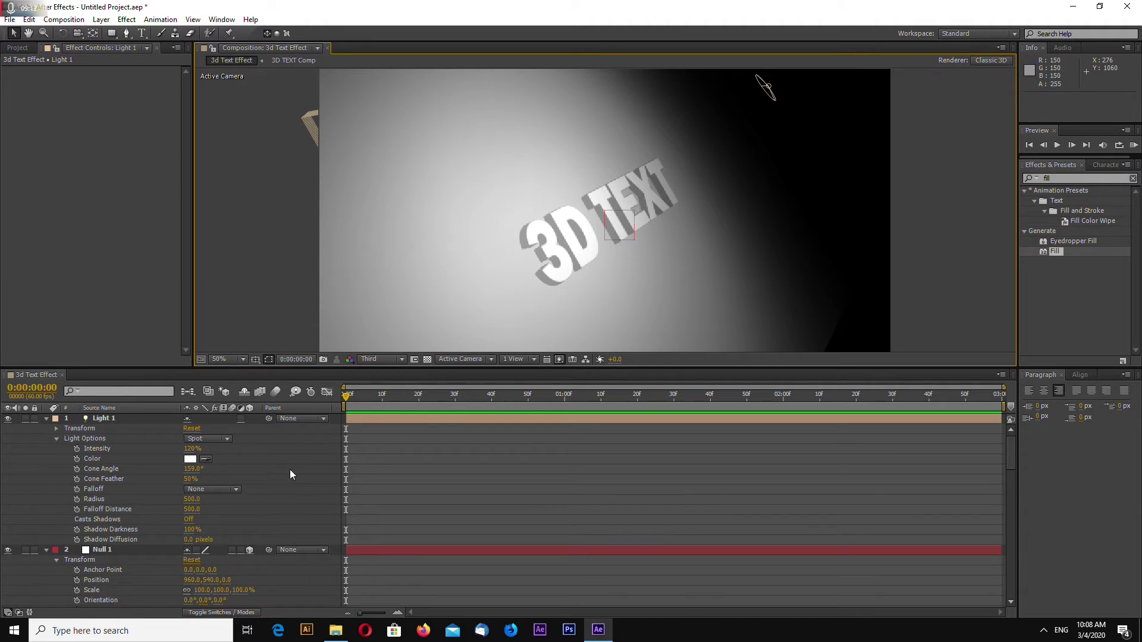
left_click(46, 419)
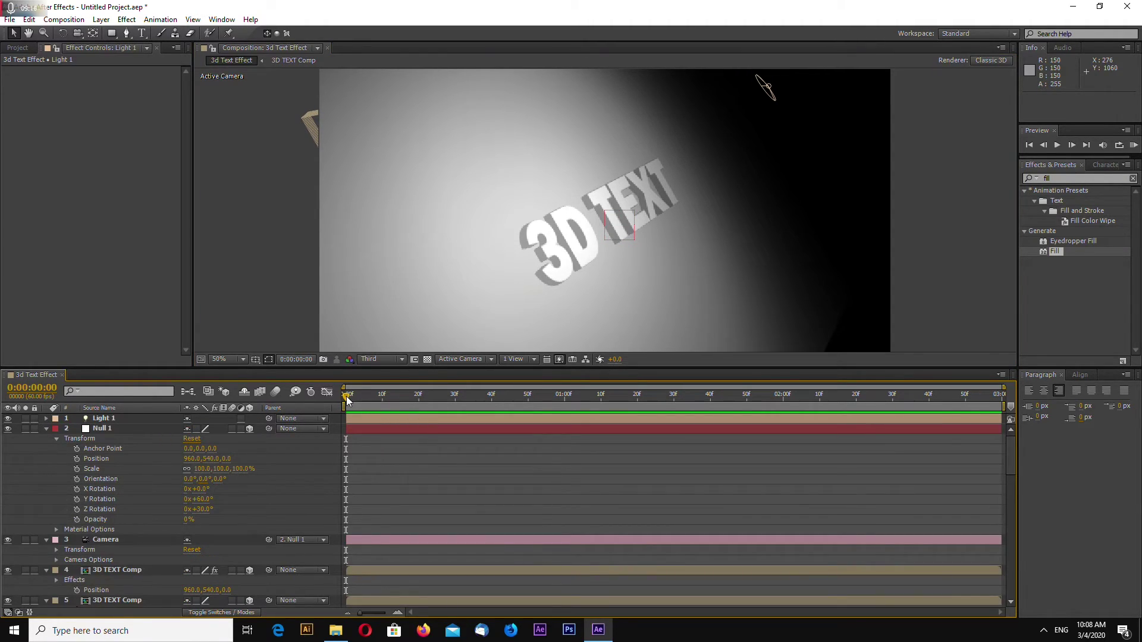
left_click(47, 429)
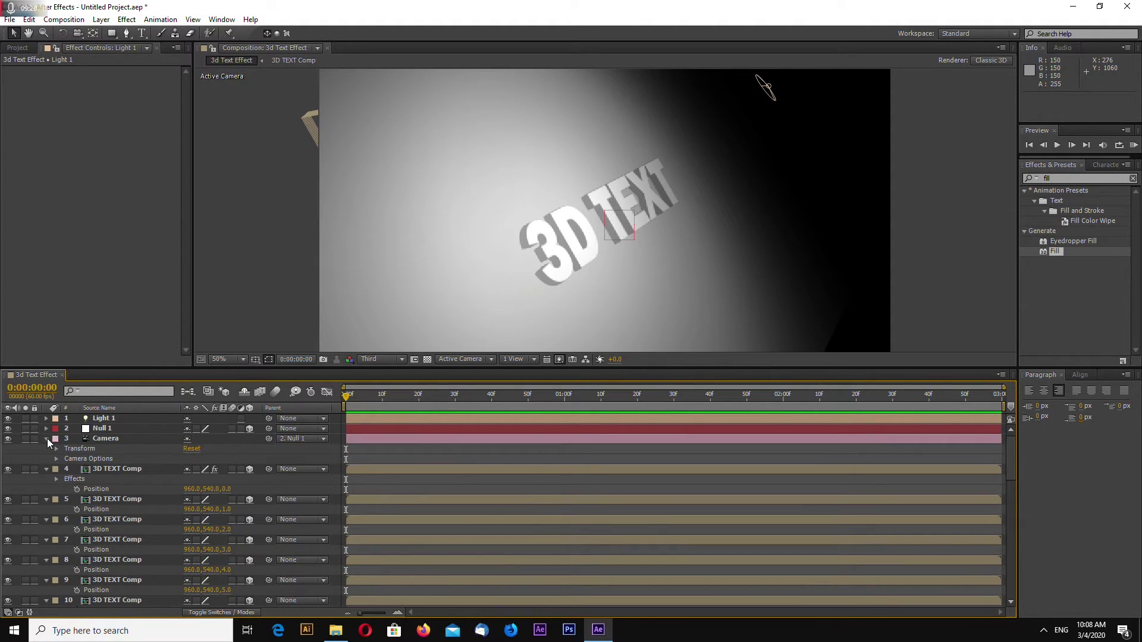
left_click(47, 438)
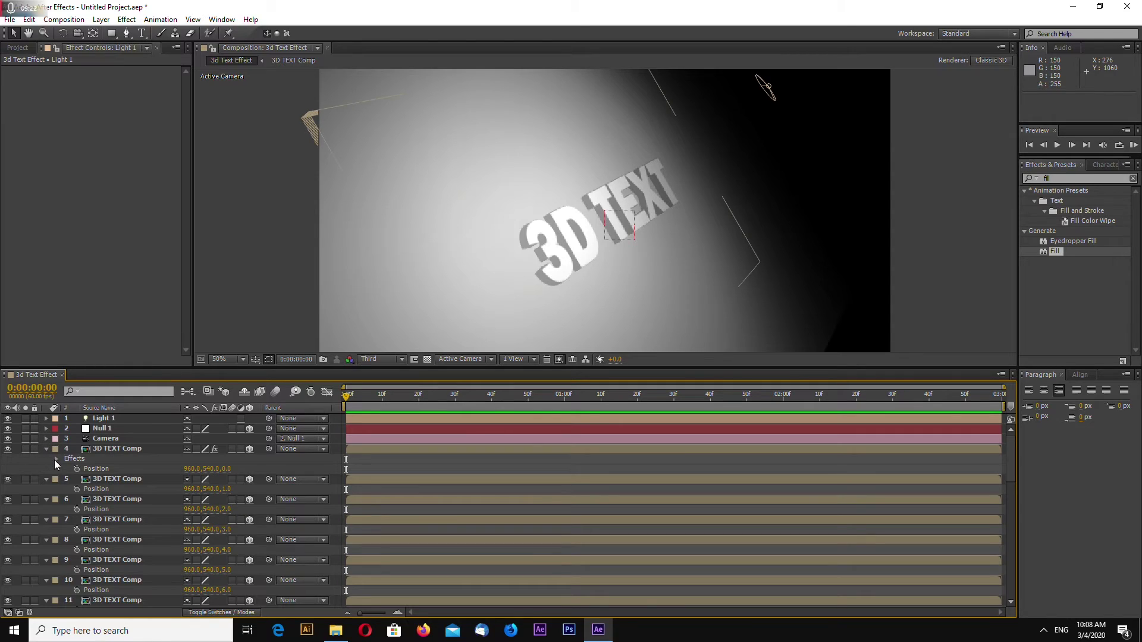
left_click(46, 449)
left_click(45, 439)
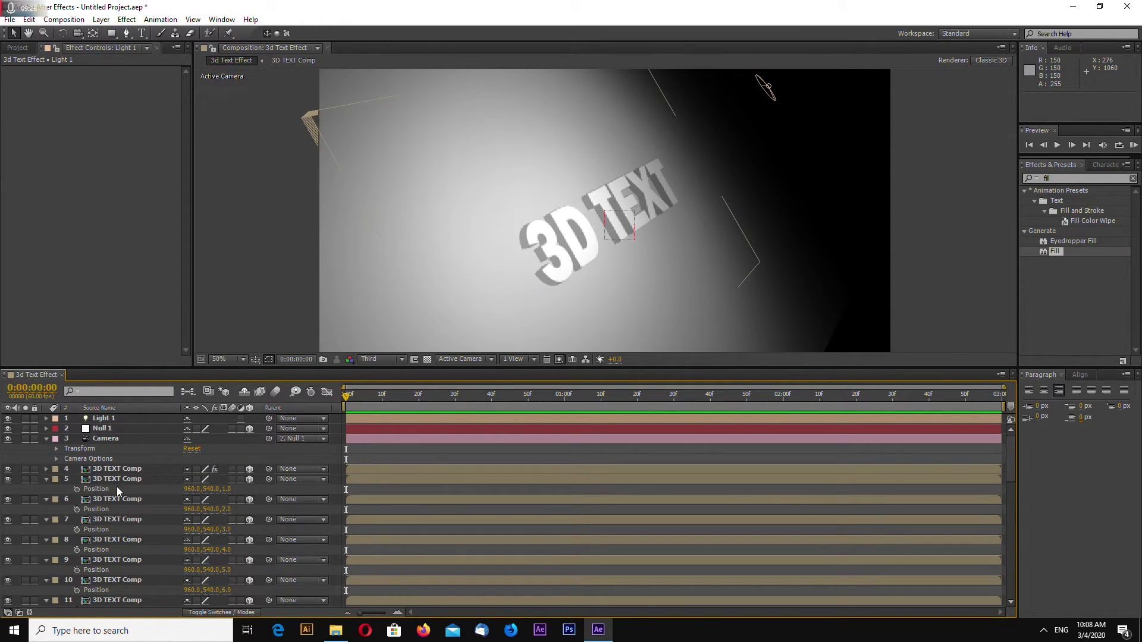
left_click(56, 459)
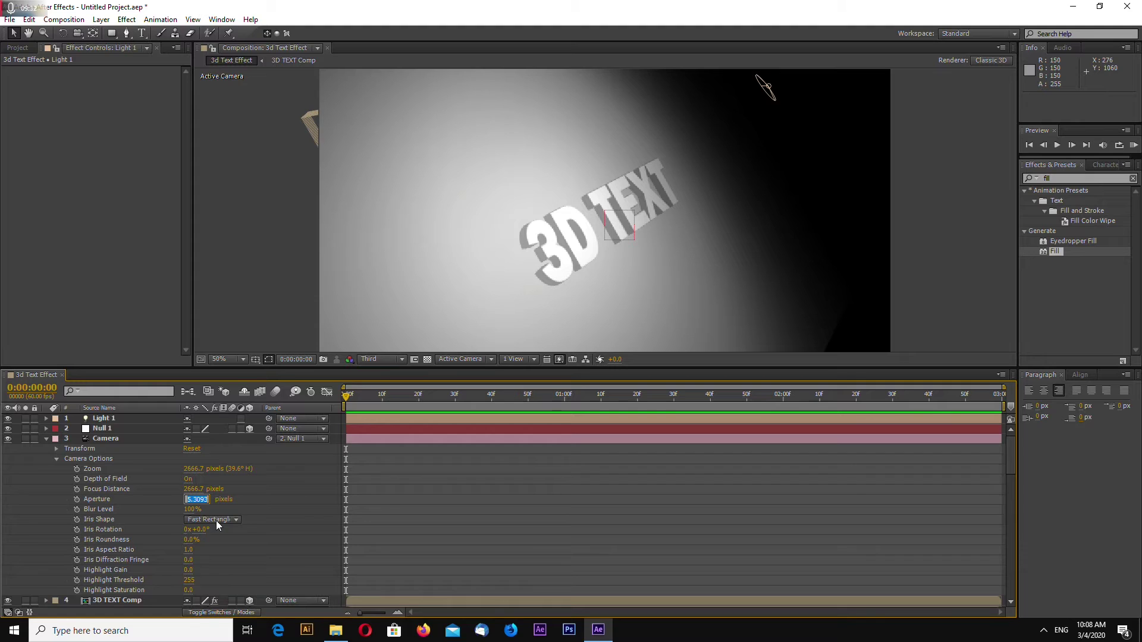
Step: Set the camera's Focus Distance to 2500 pixels, after trying 100 and 1000
left_click(193, 492)
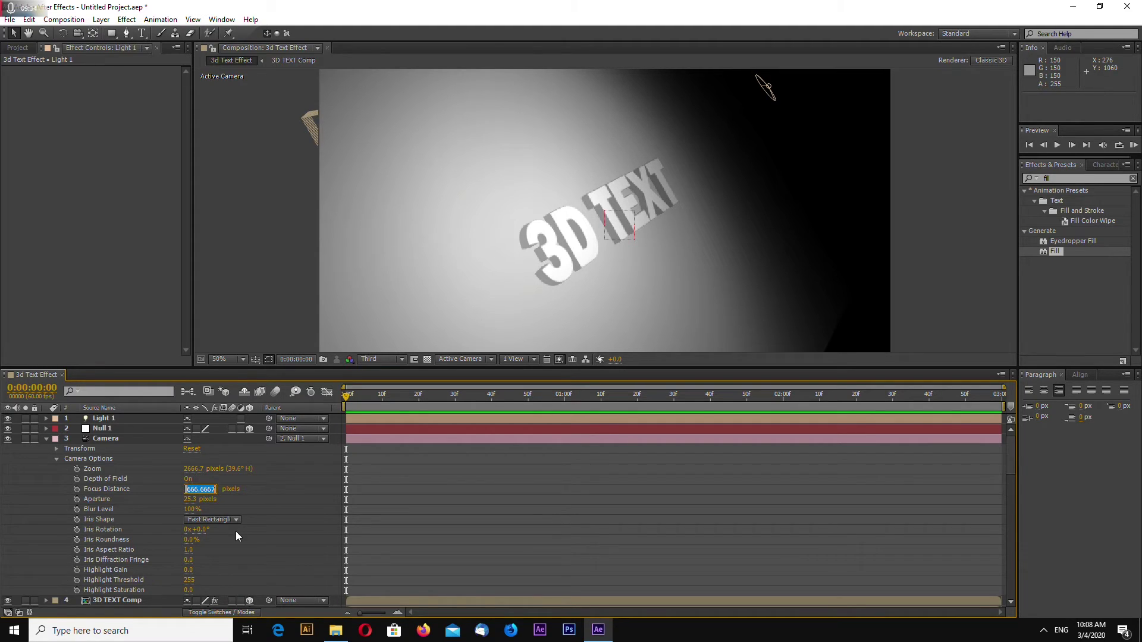
type("100")
key("Return")
key("Return")
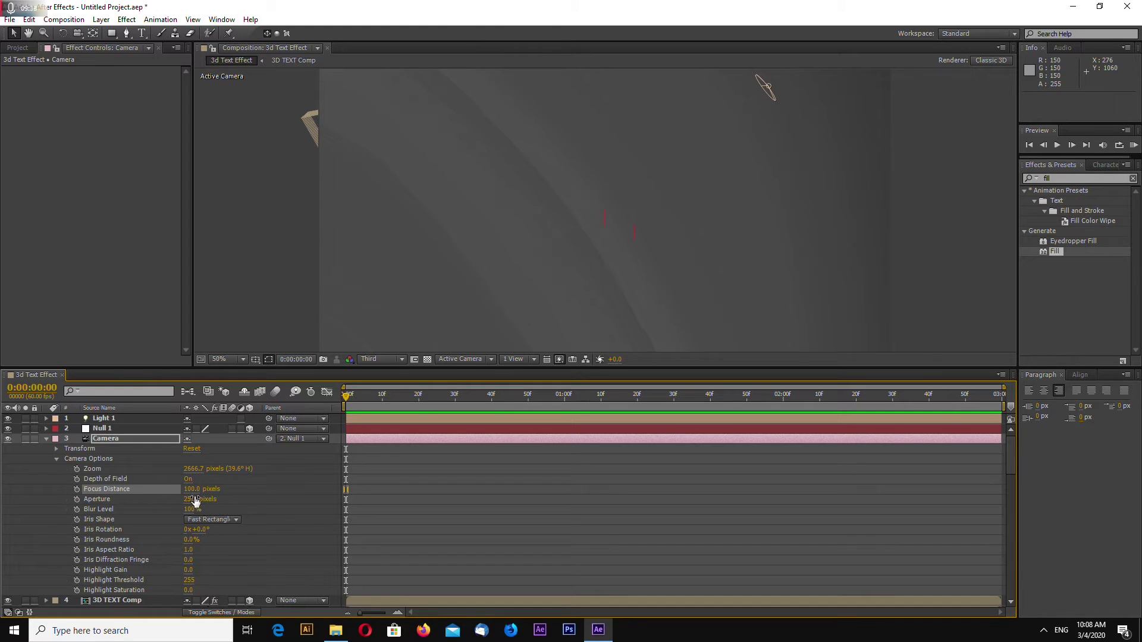
left_click(193, 491)
type("1000")
key("Return")
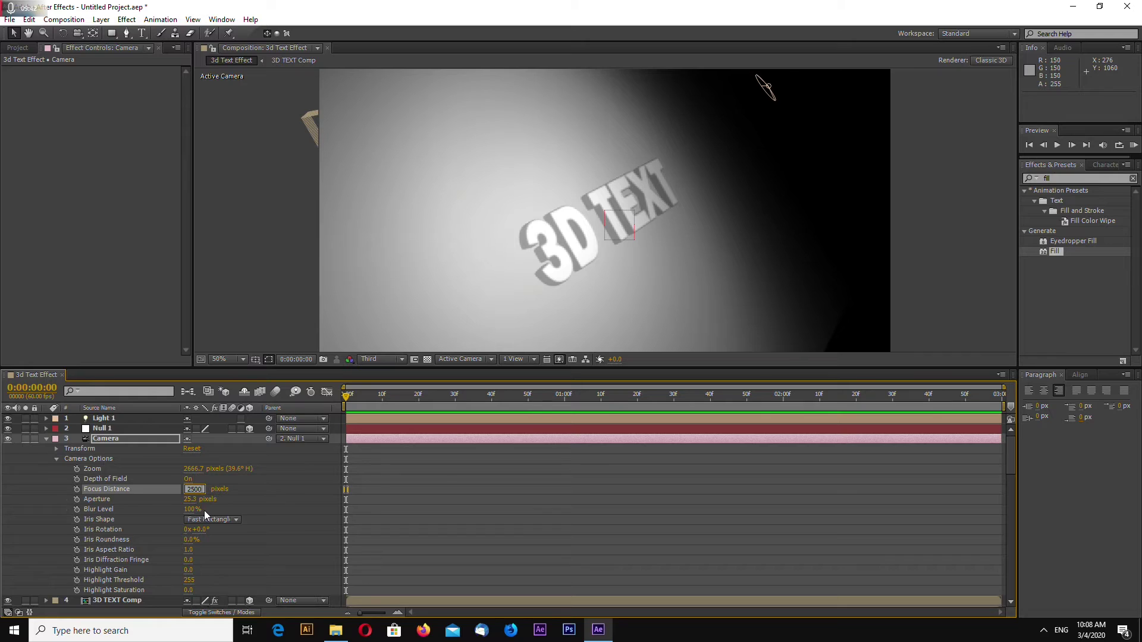
key("Return")
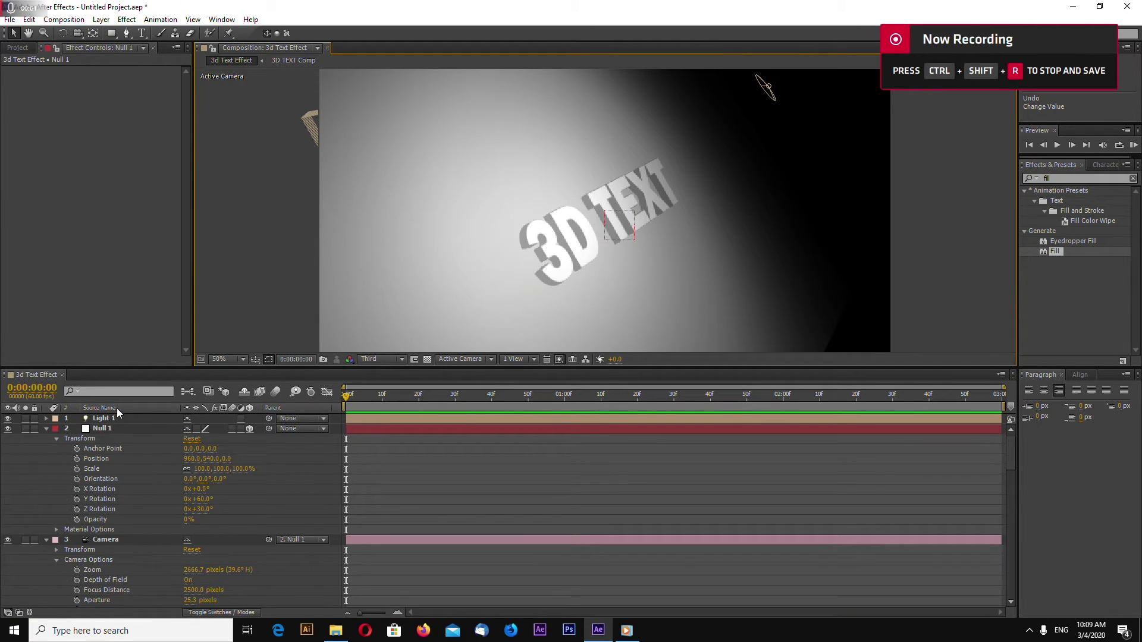
Step: Keyframe Null 1's Y and Z Rotation at 0° at the one-second mark
left_click(348, 397)
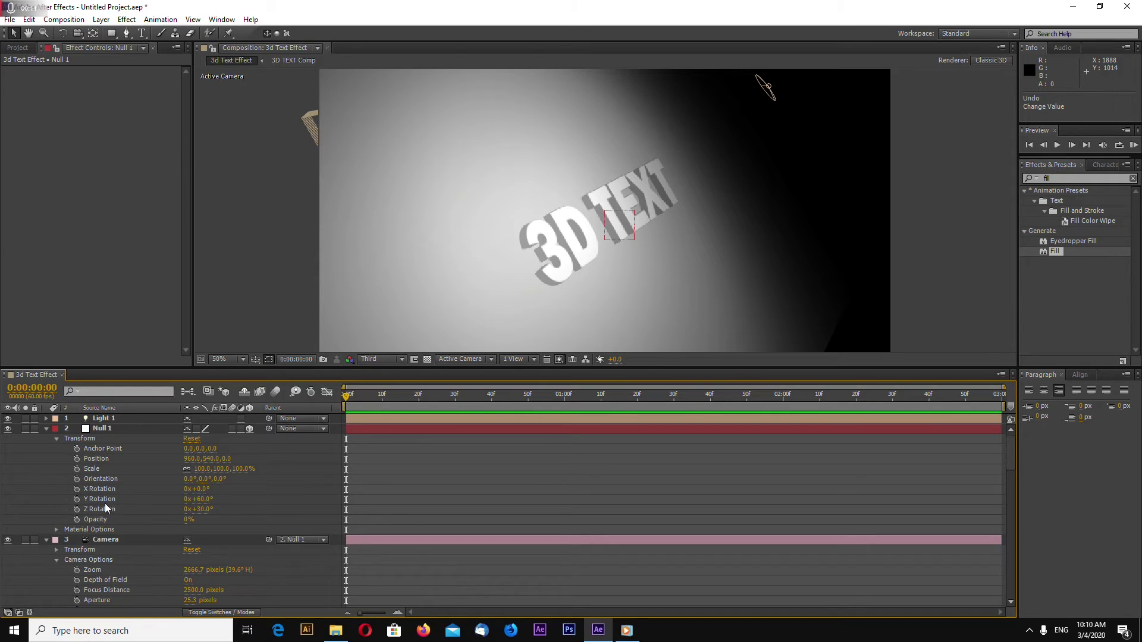
left_click(77, 500)
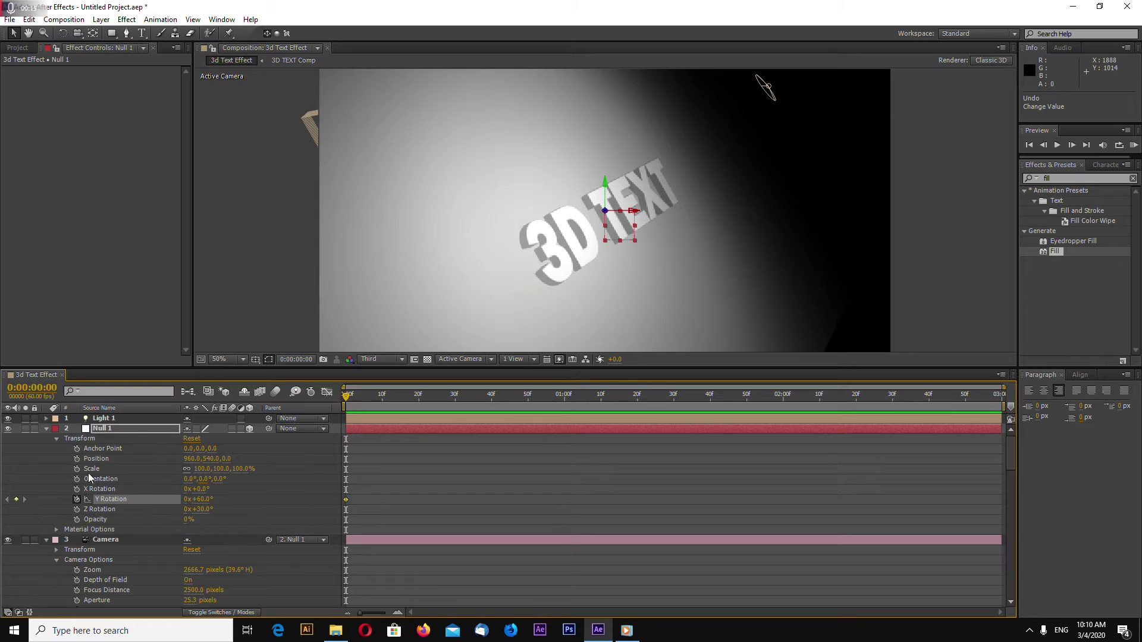
left_click(77, 509)
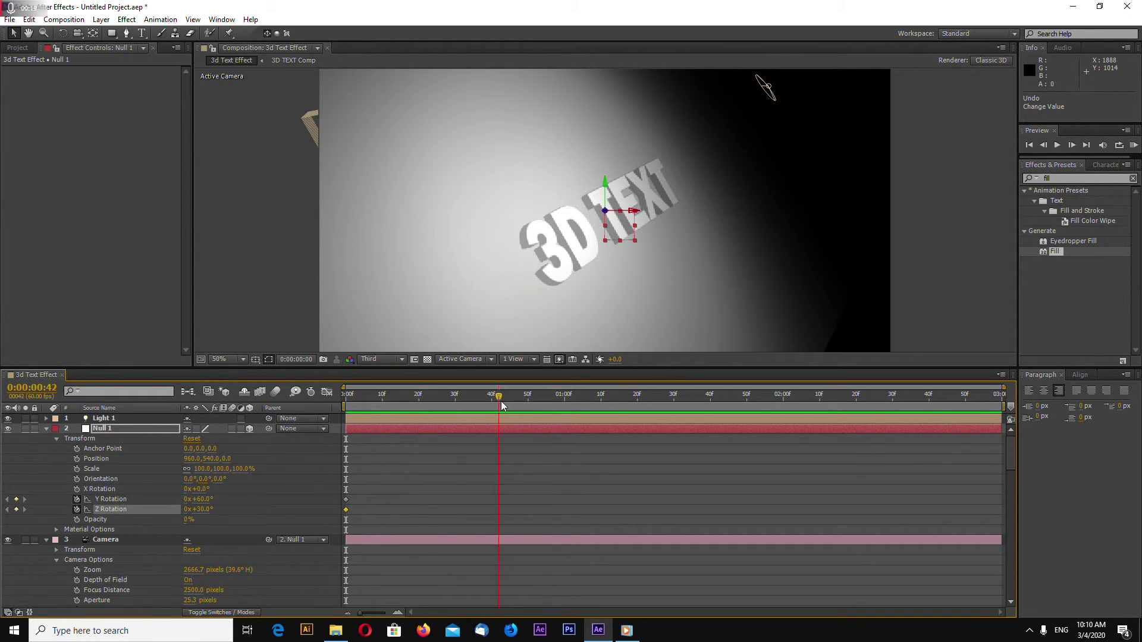
left_click(205, 511)
type("0")
key("Return")
left_click(201, 499)
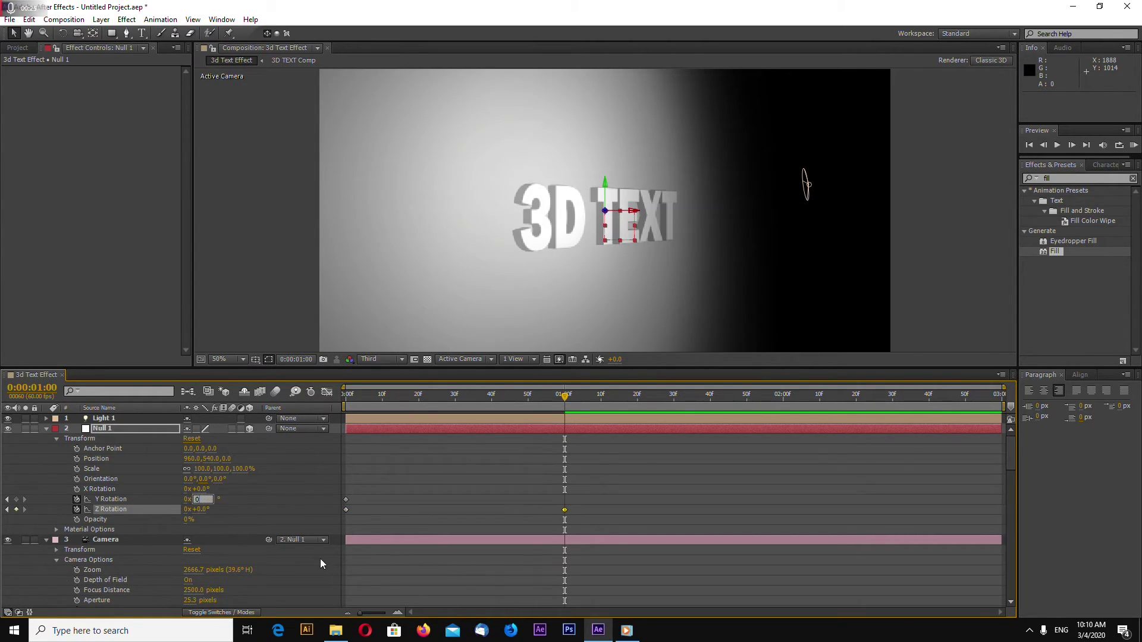
type("0")
key("Return")
Step: At the first frame, set Null 1's starting Z Rotation to 10°
mouse_move(565, 402)
left_mouse_down()
mouse_move(346, 402)
mouse_move(564, 408)
left_mouse_up()
left_click_drag(389, 407, 349, 405)
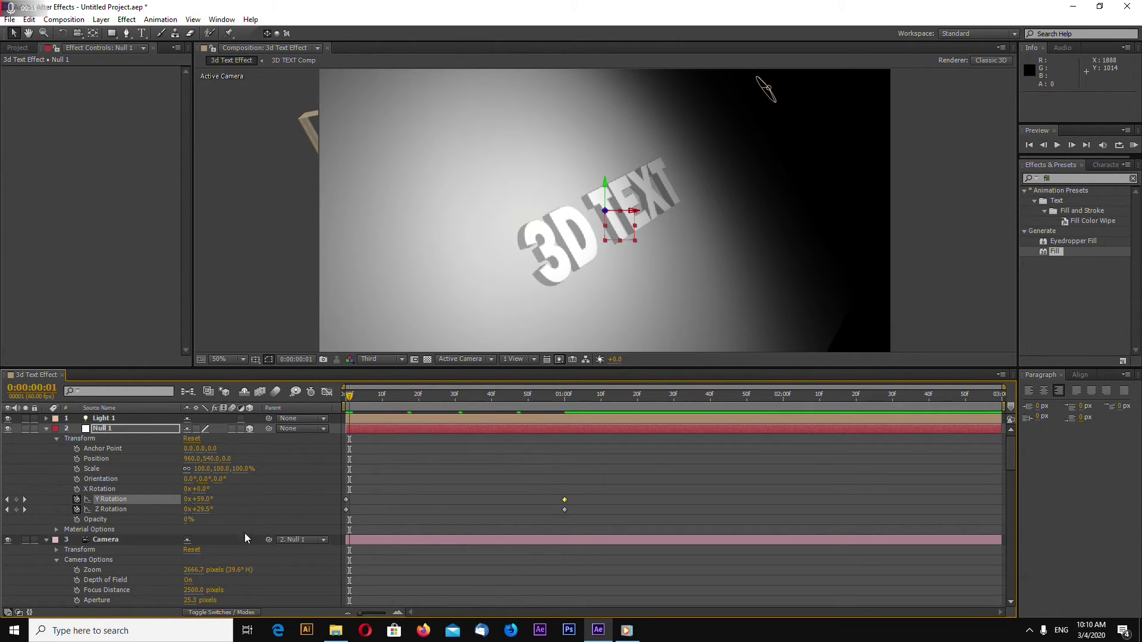
type("20")
key("Return")
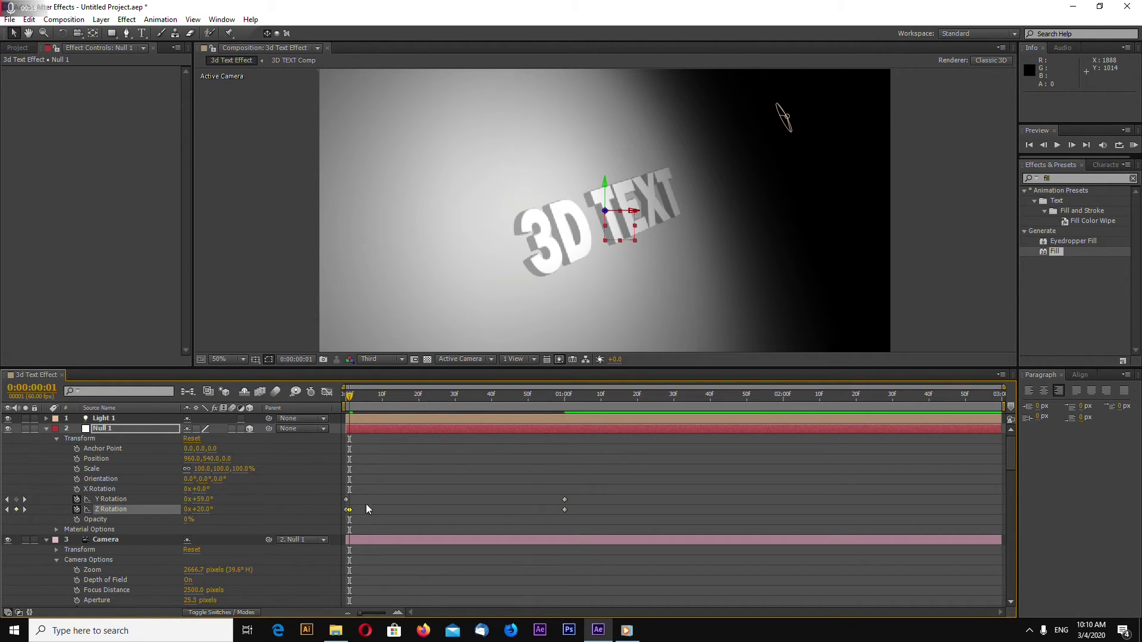
key("ctrl+z")
left_click(347, 395)
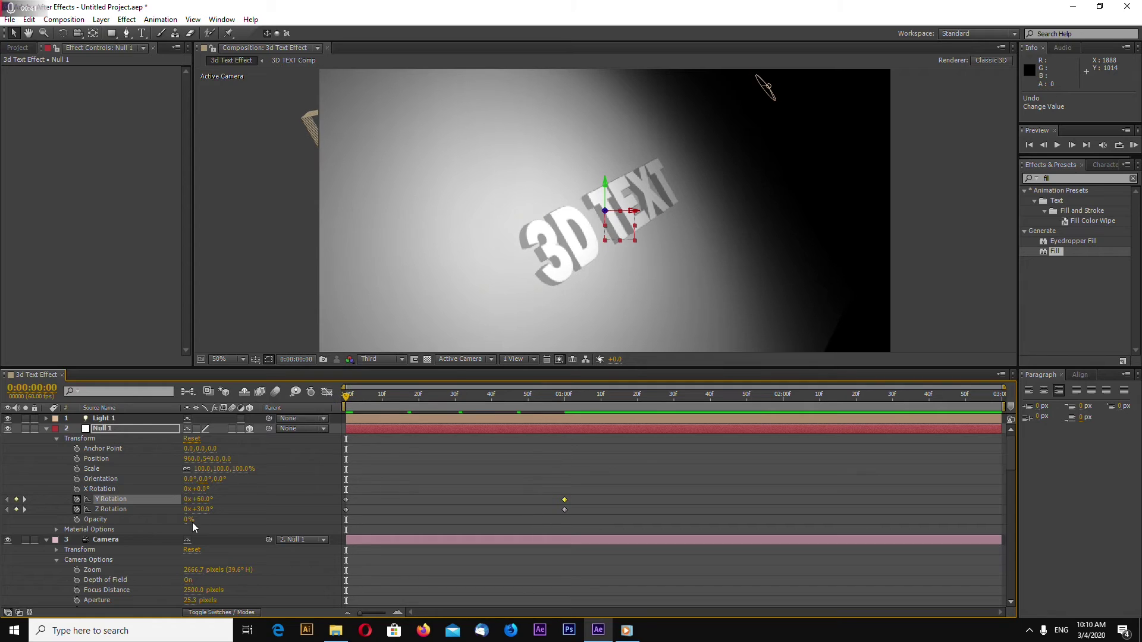
key("Return")
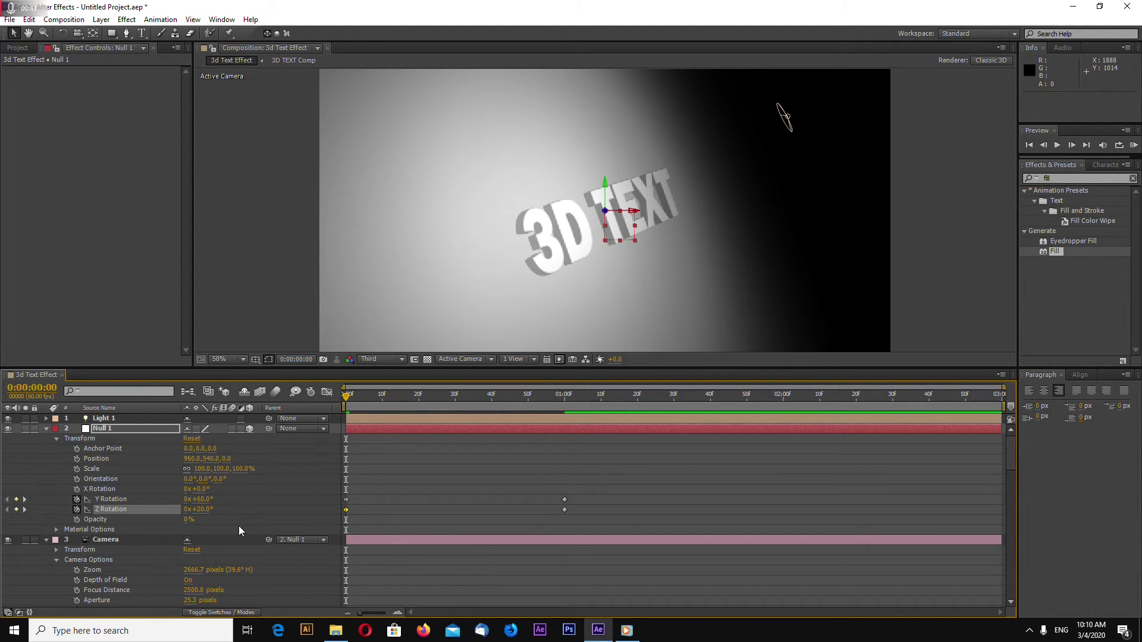
left_click(201, 509)
type("10")
key("Return")
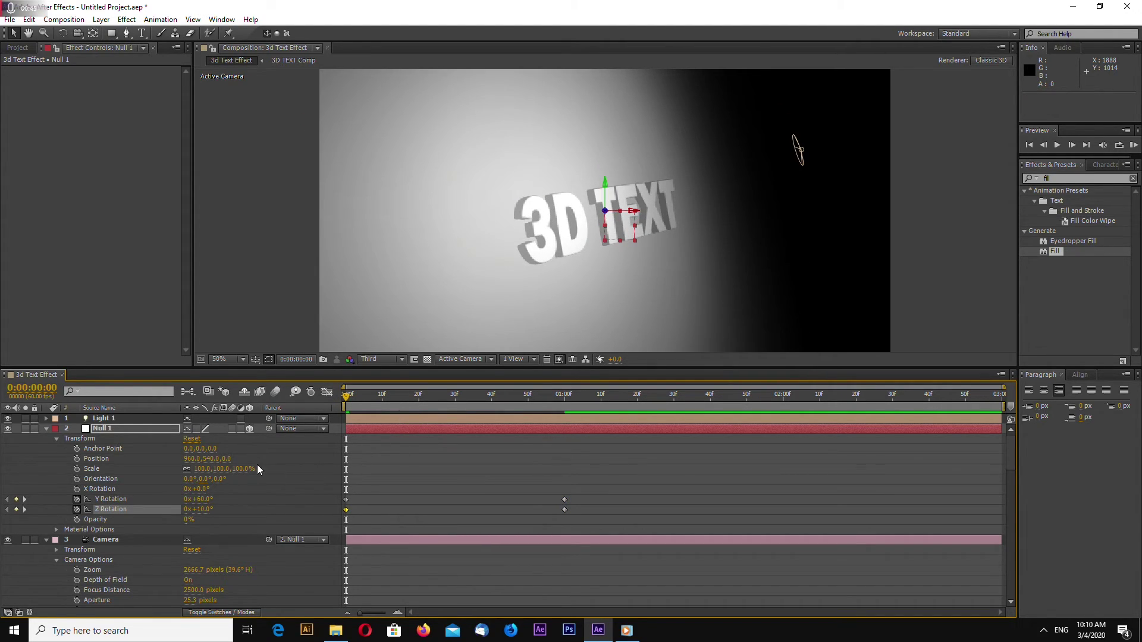
Step: Set Null 1's starting Y Rotation to 70°
left_click(206, 501)
type("80")
key("Return")
left_click(208, 499)
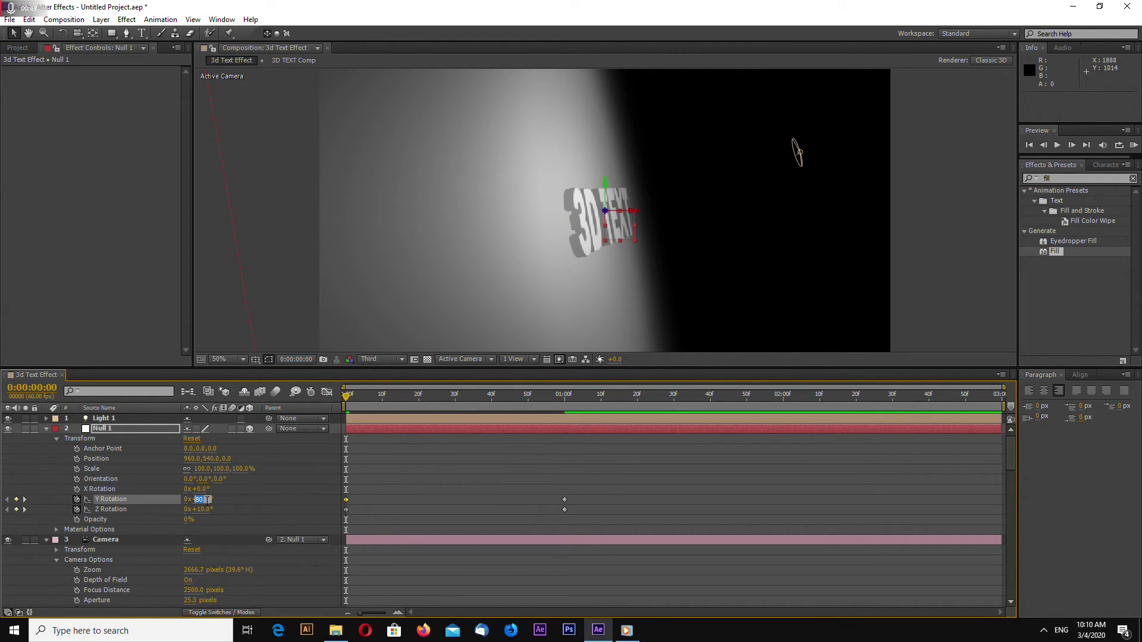
type("70")
key("Return")
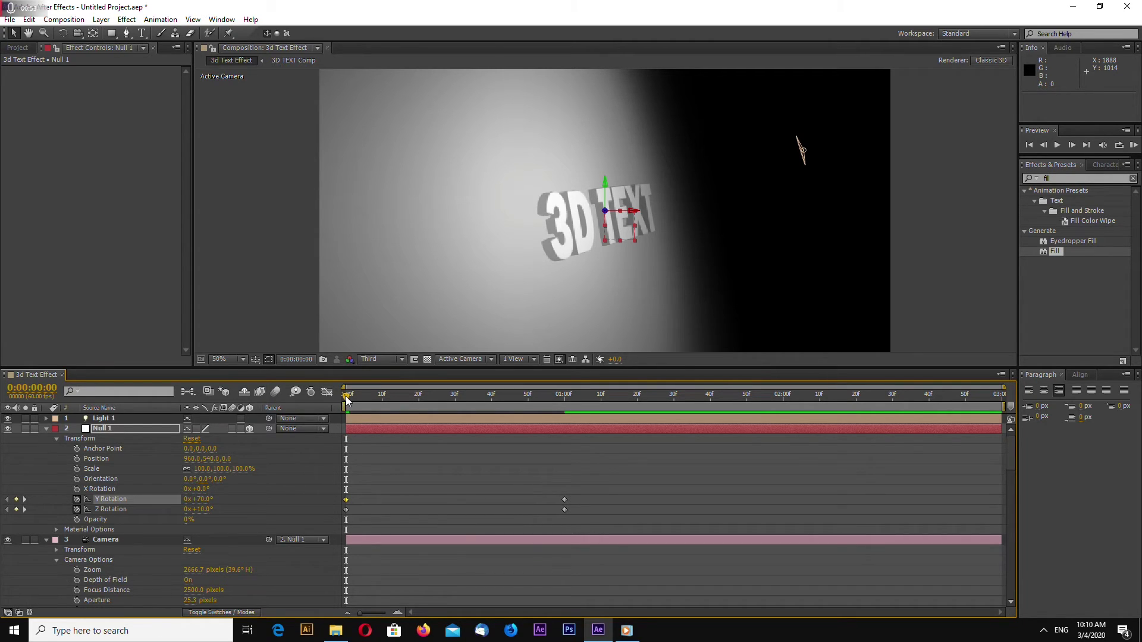
Step: Apply Easy Ease (F9) to the rotation keyframes and preview the swing
left_click(351, 398)
left_click_drag(409, 404, 574, 416)
left_click_drag(590, 519, 339, 501)
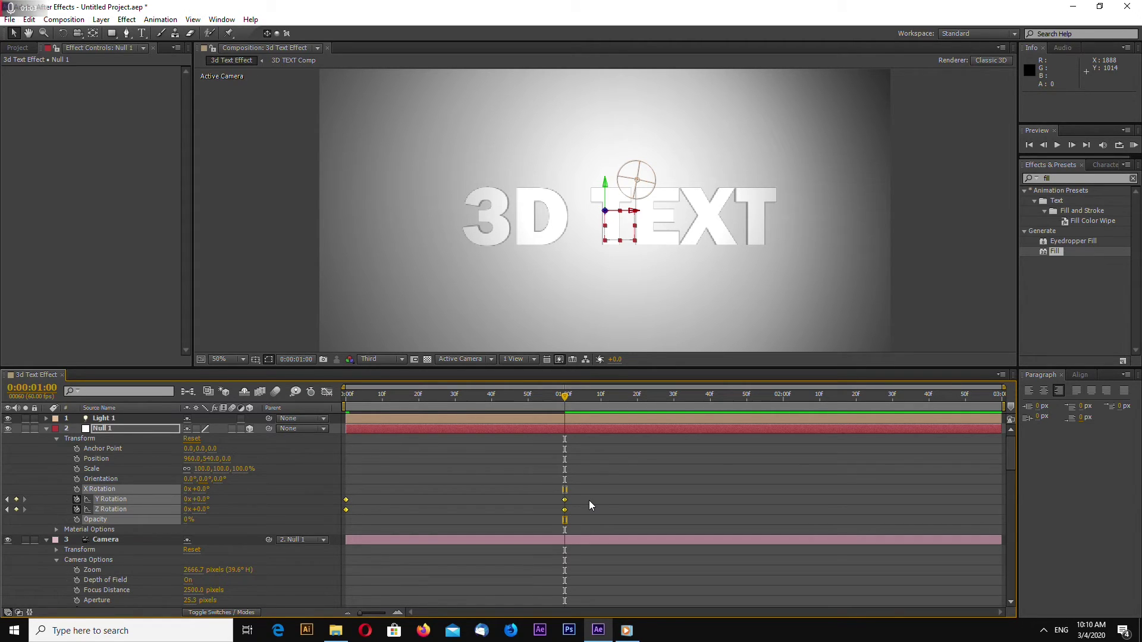
key("F9")
left_click_drag(565, 396, 302, 396)
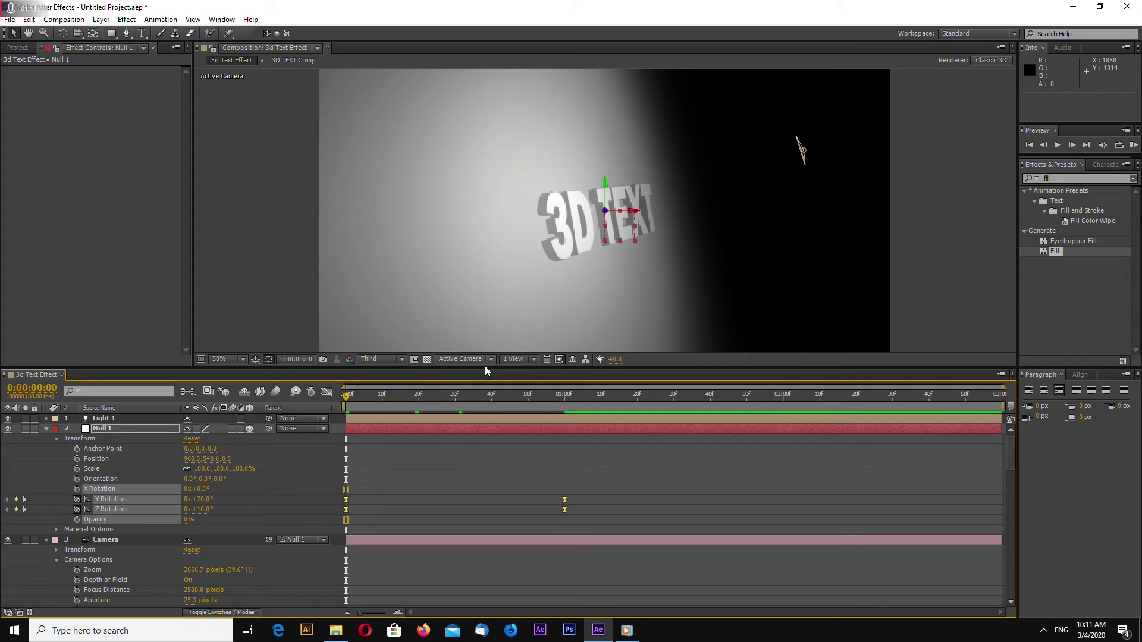
left_click_drag(485, 367, 484, 327)
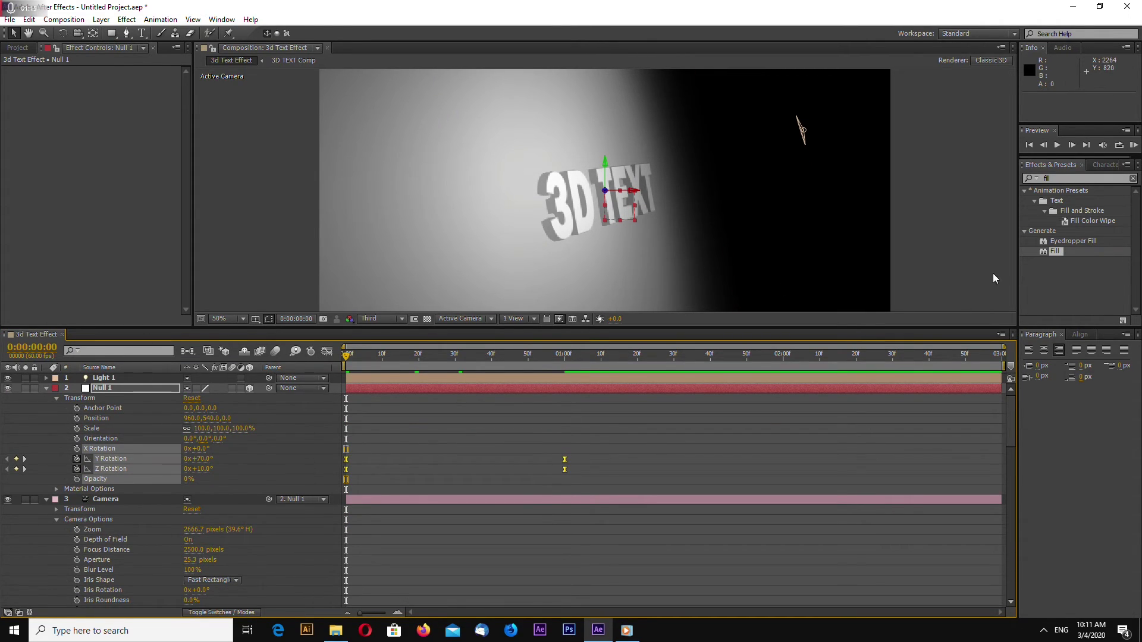
Step: Duplicate the last 3D TEXT Comp layer and push layer 34 back to Z 30
left_click(46, 388)
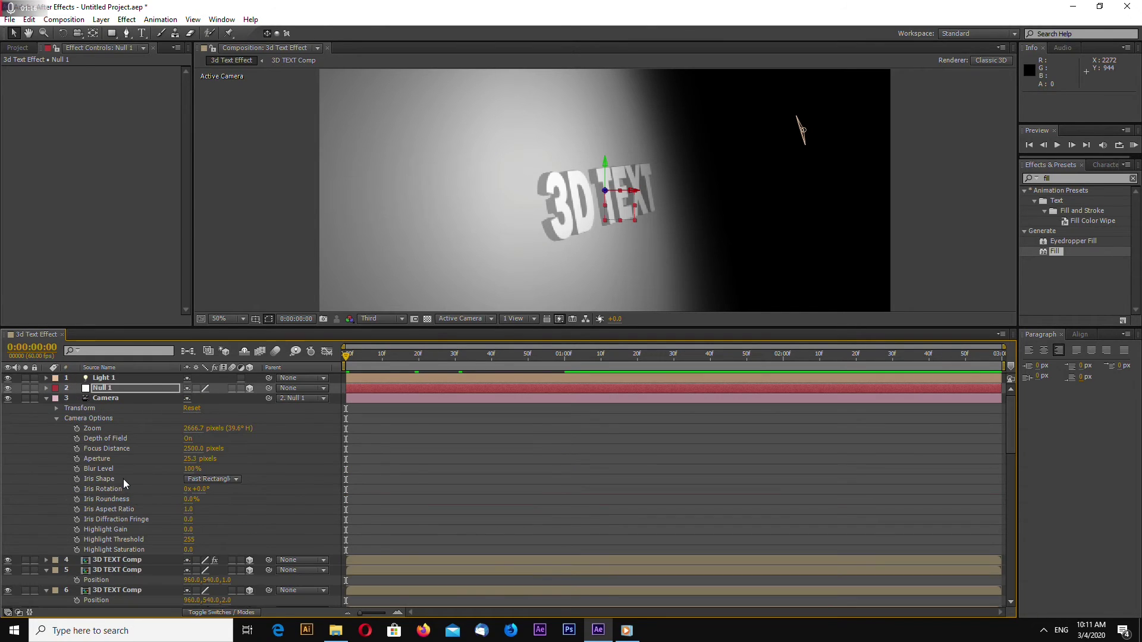
scroll(126, 477, "down", 15)
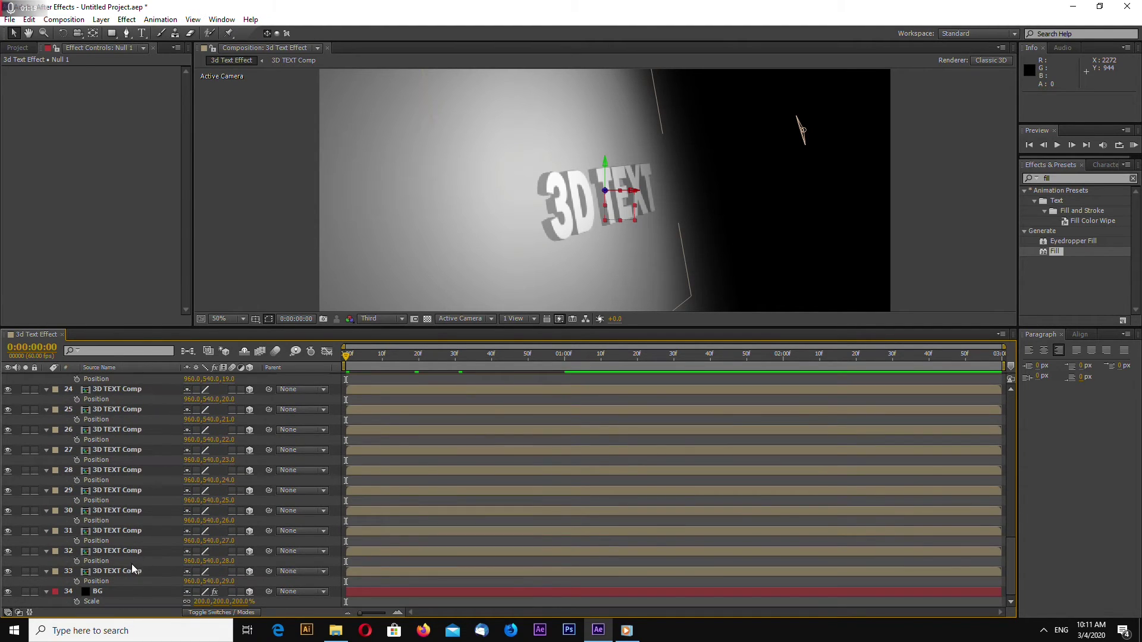
left_click(116, 570)
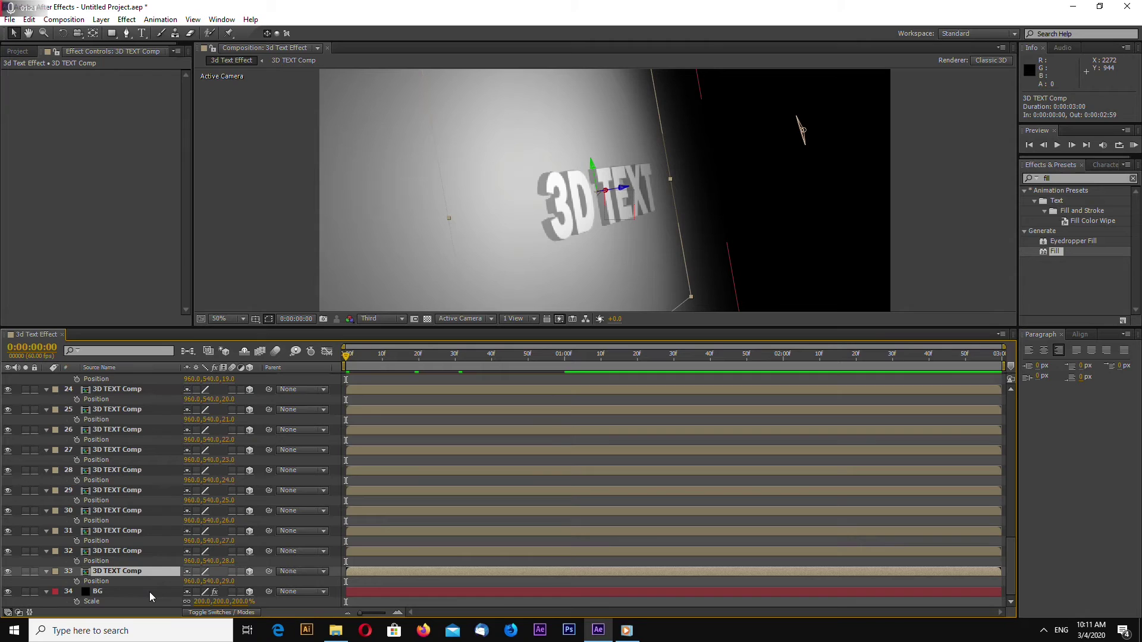
key("ctrl+d")
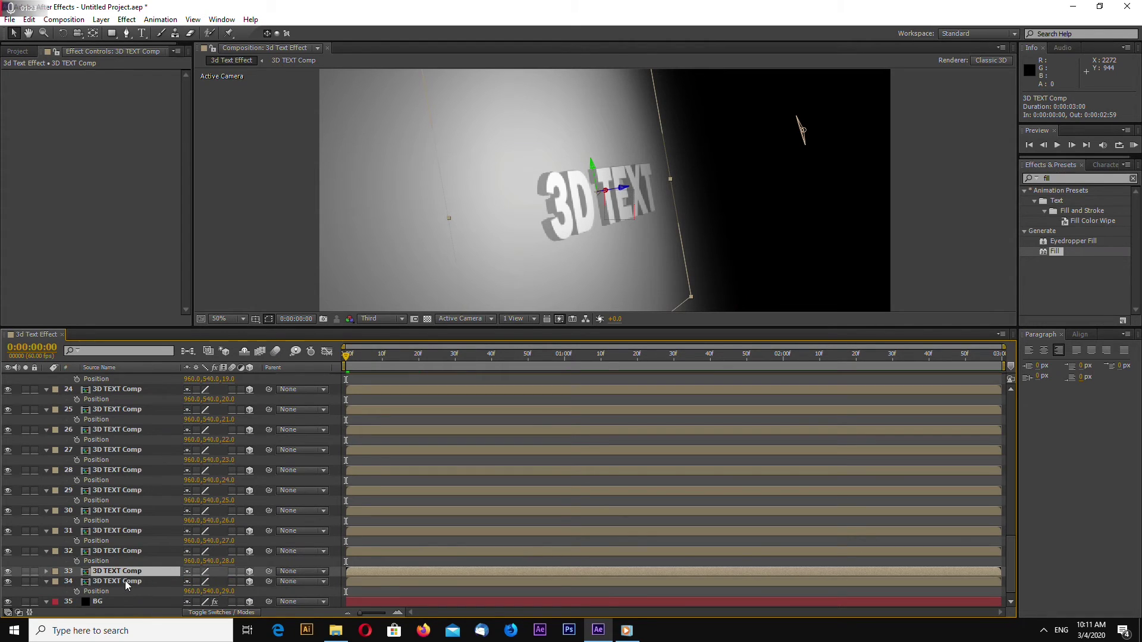
left_click(127, 581)
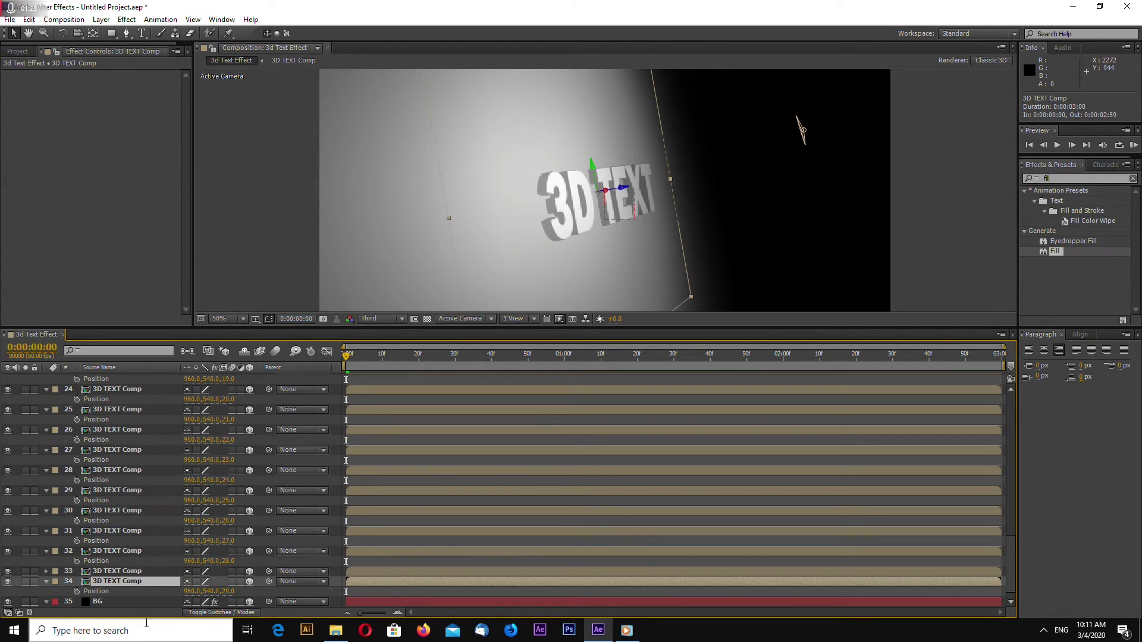
left_click(45, 571)
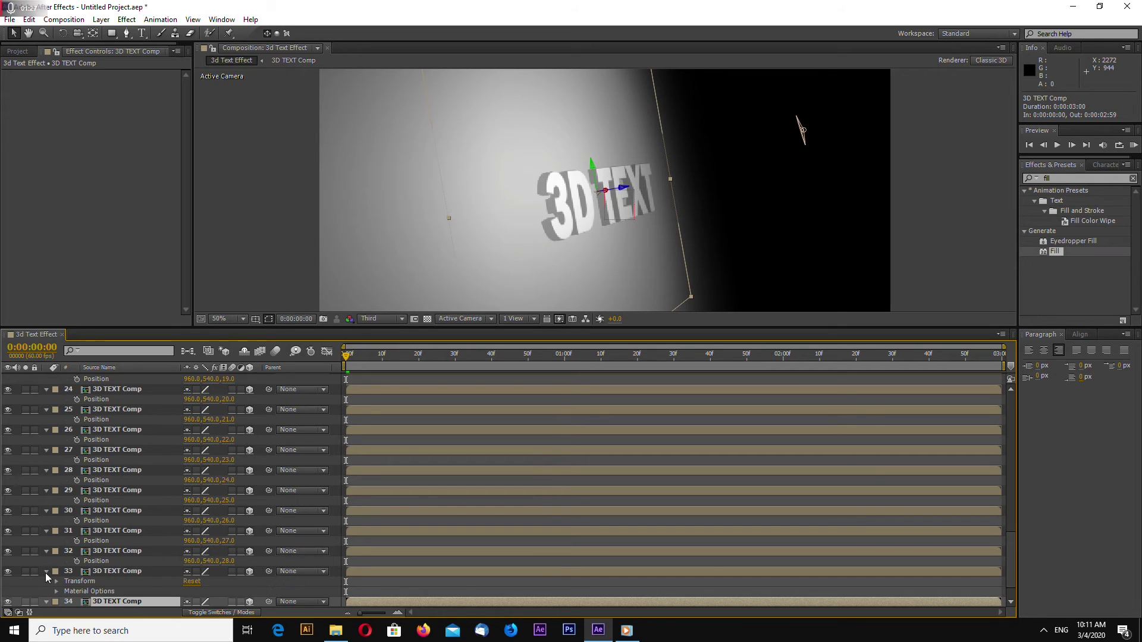
scroll(65, 569, "down", 1)
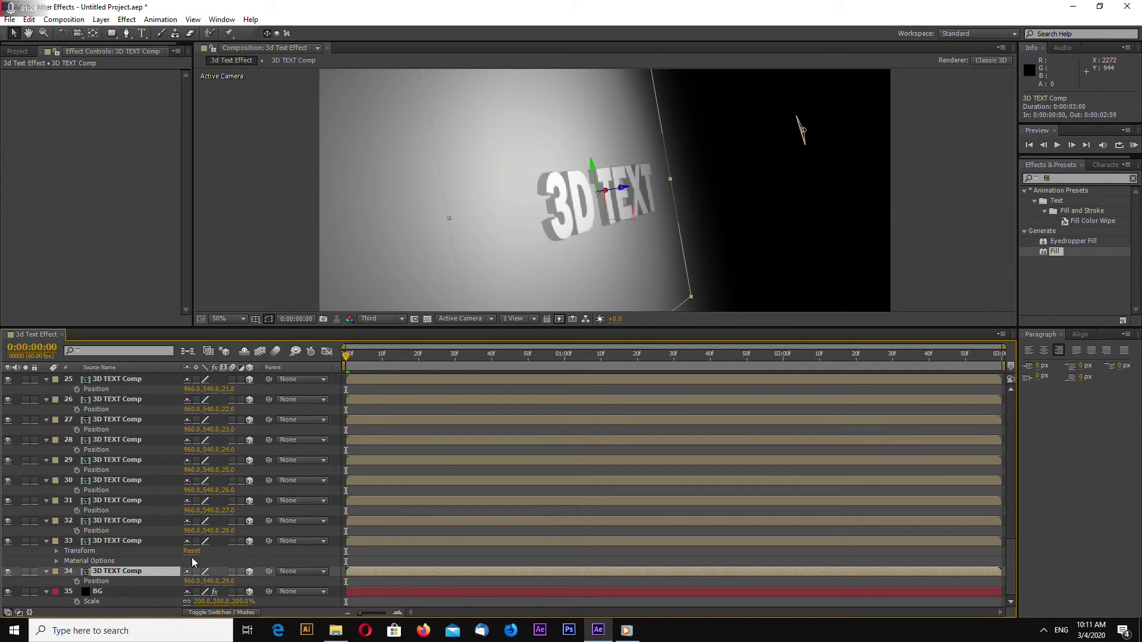
left_click(122, 542)
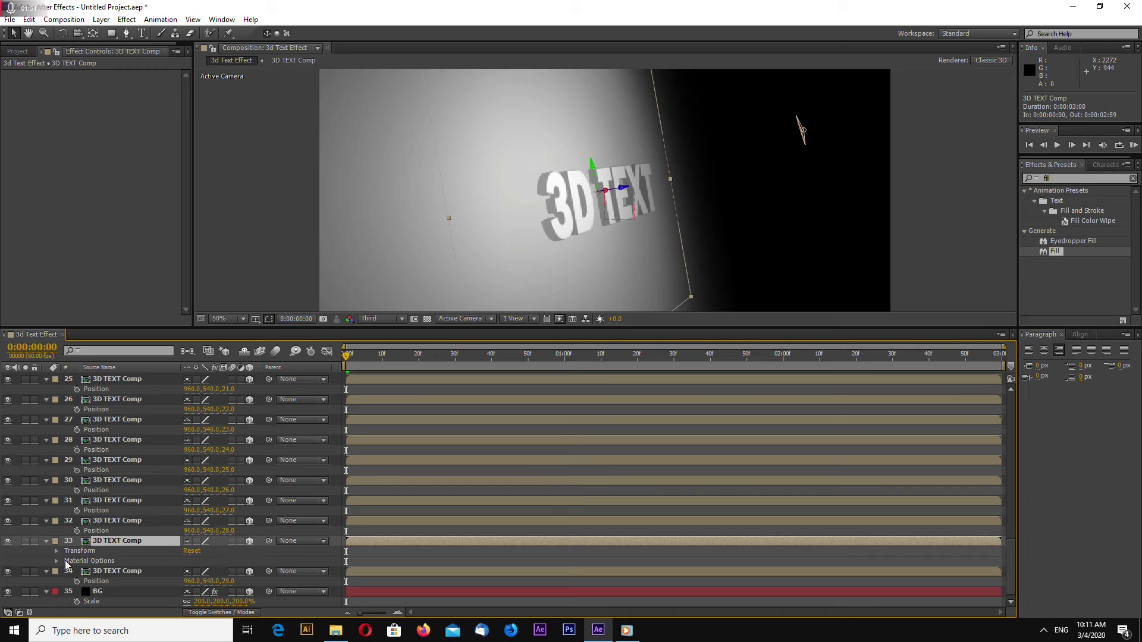
key("p")
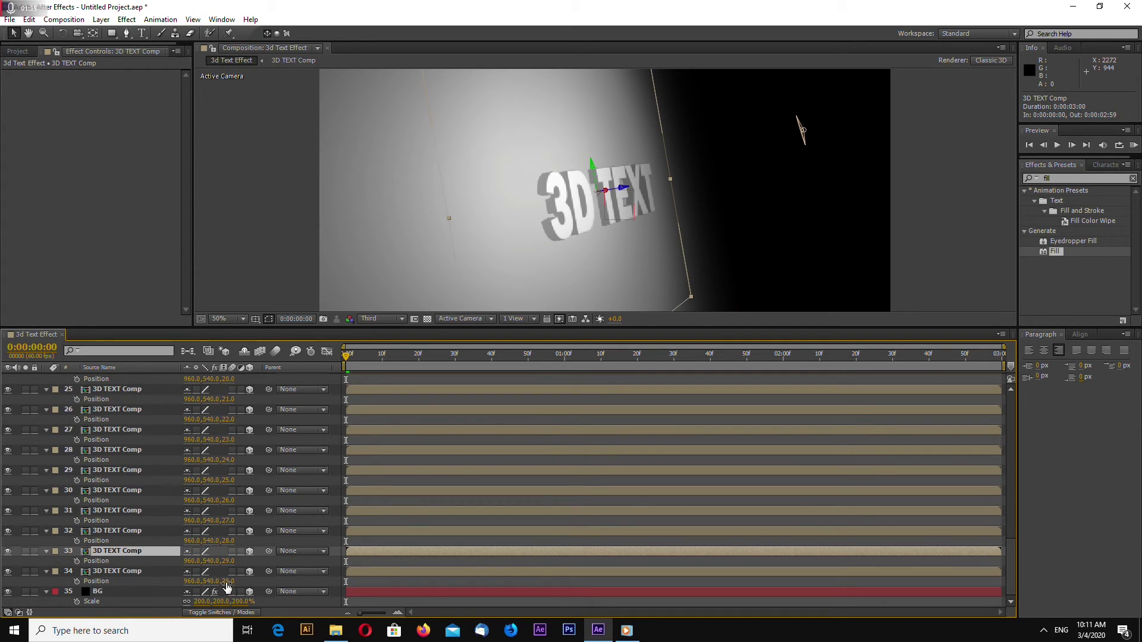
left_click_drag(226, 586, 251, 596)
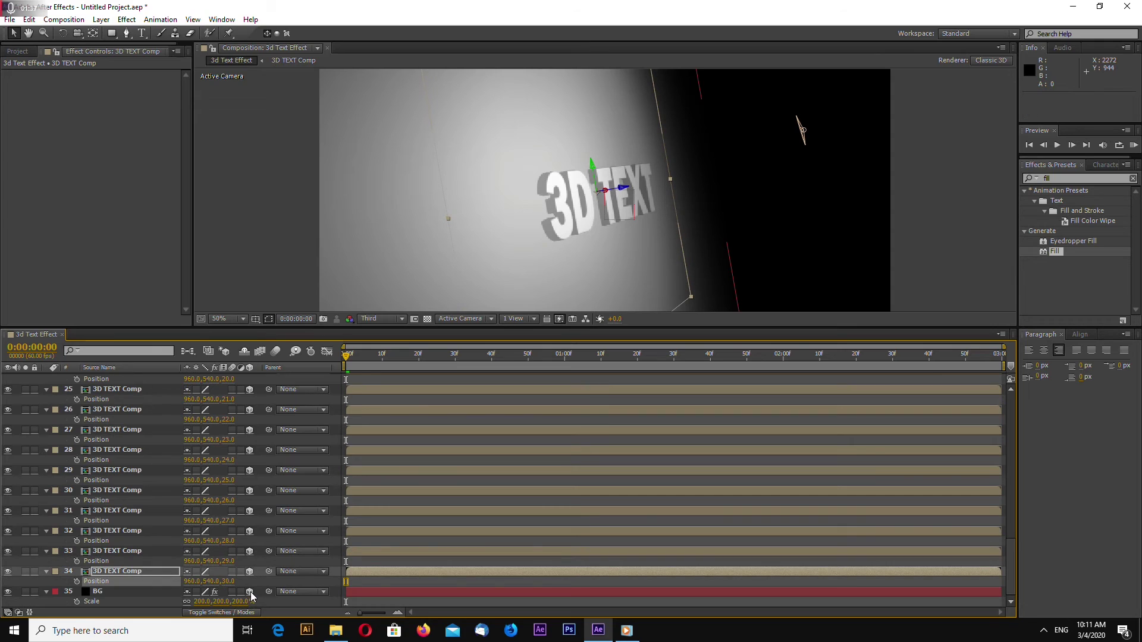
Step: Set the BG layer's Z Position to 31
left_click(95, 594)
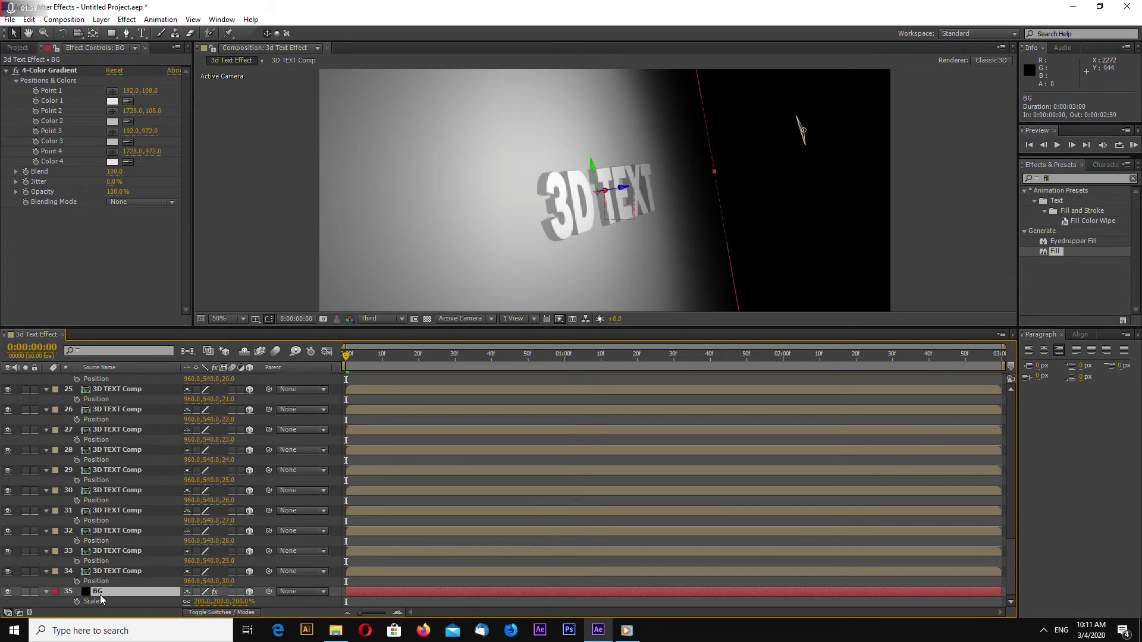
key("p")
left_click(230, 601)
type("31")
key("Return")
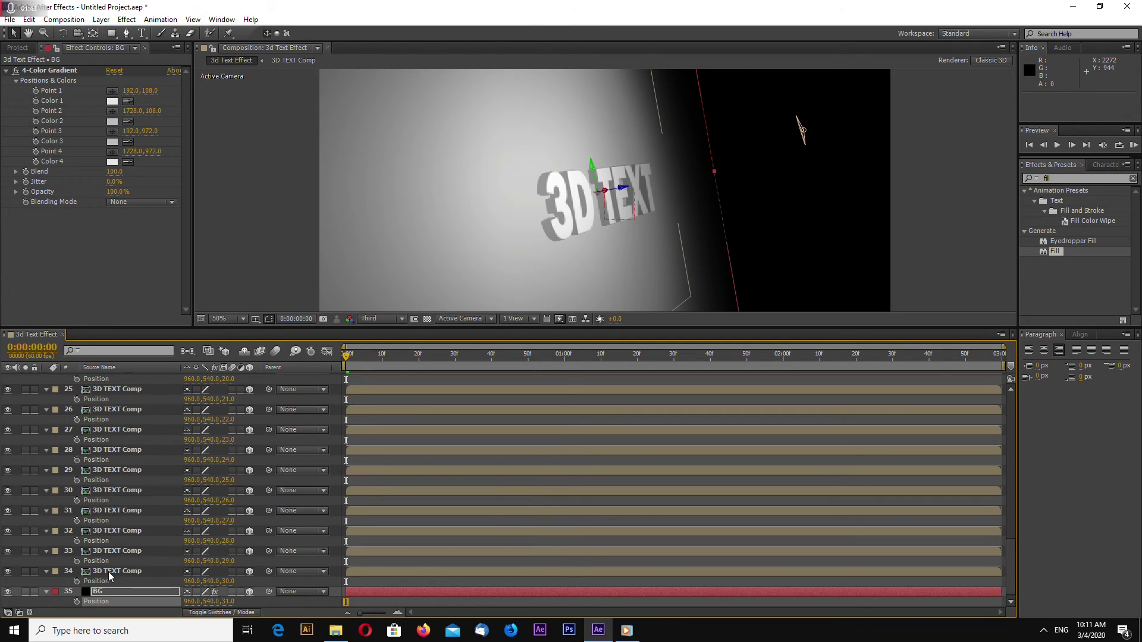
key("ctrl+Up")
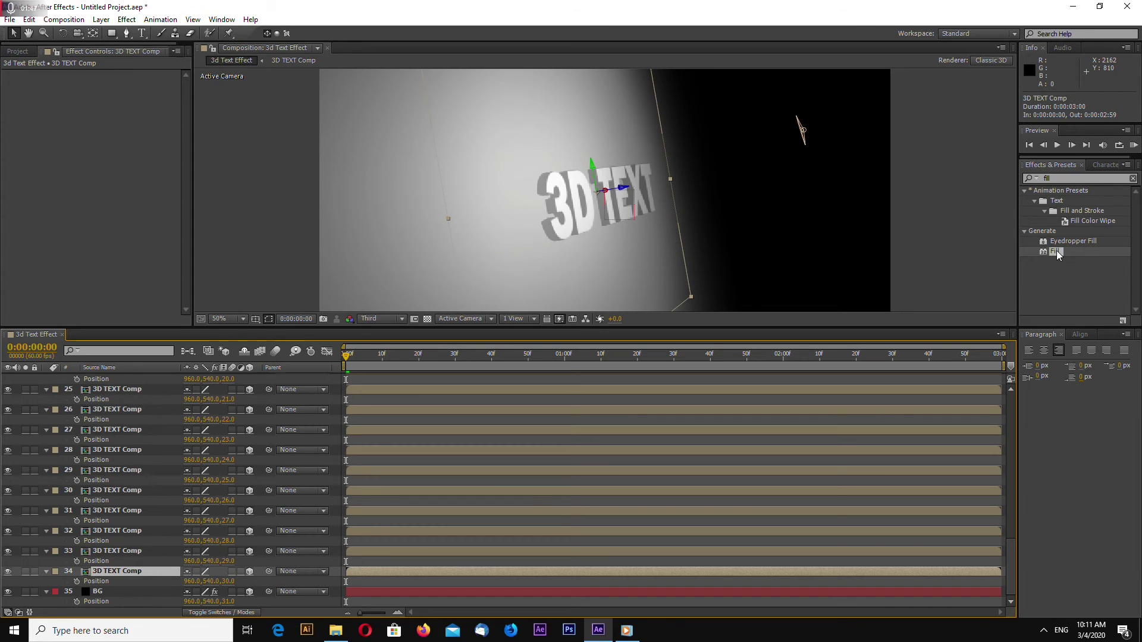
Step: Apply a black Fill effect to layer 34
left_click_drag(1056, 254, 122, 572)
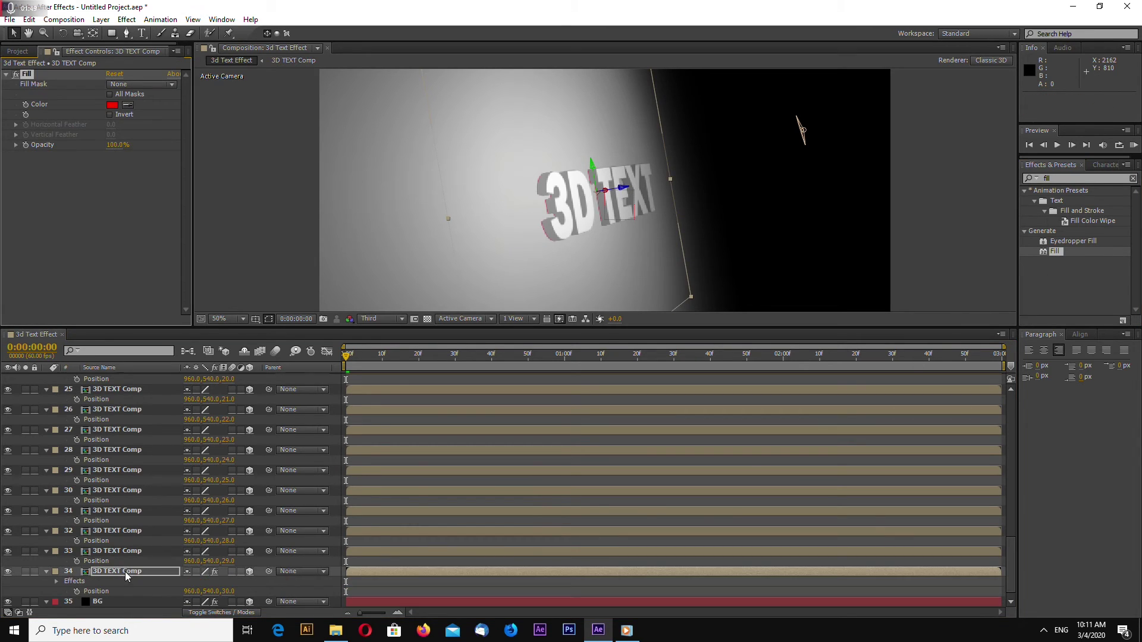
left_click(113, 105)
left_click(718, 397)
left_click(958, 269)
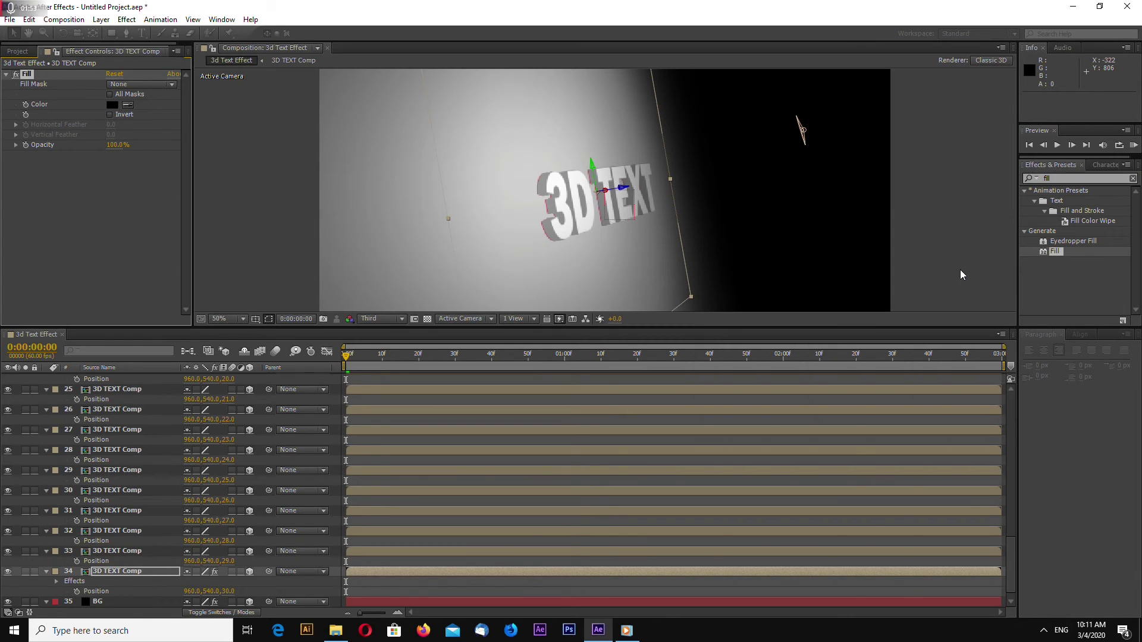
Step: Add Fast Blur to layer 34 with Blurriness 50
left_click(1050, 176)
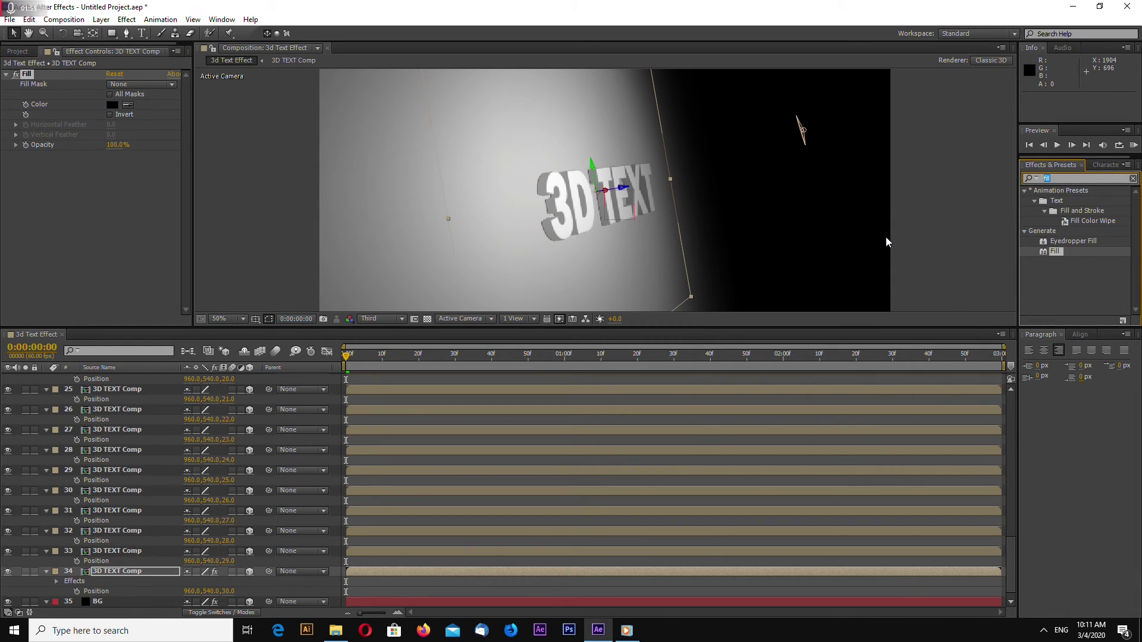
type("blur")
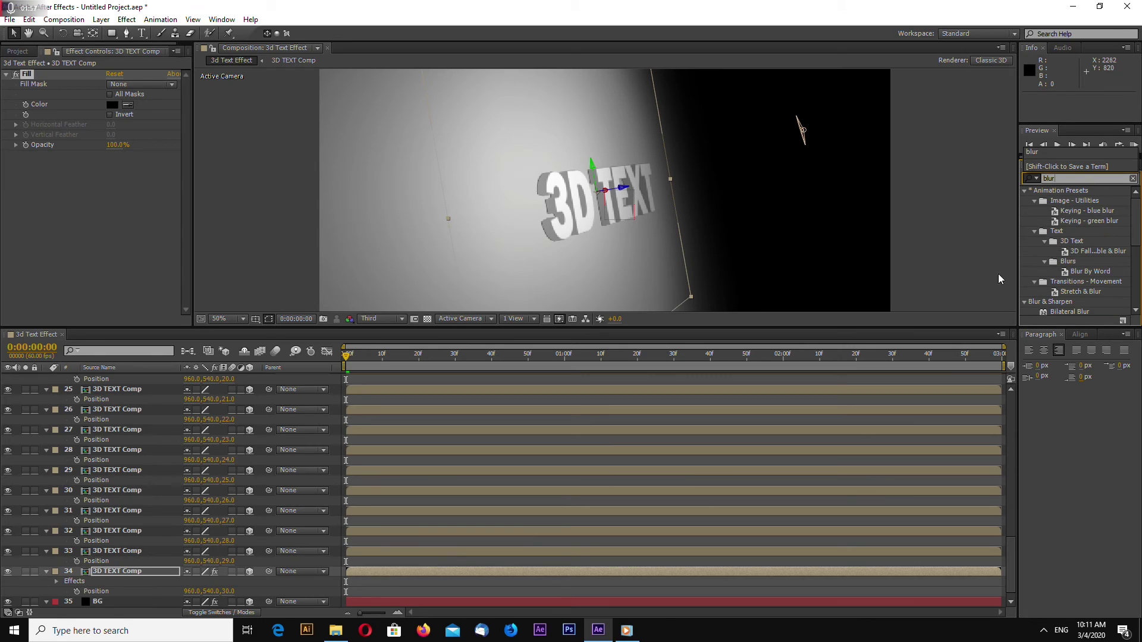
scroll(1118, 262, "down", 5)
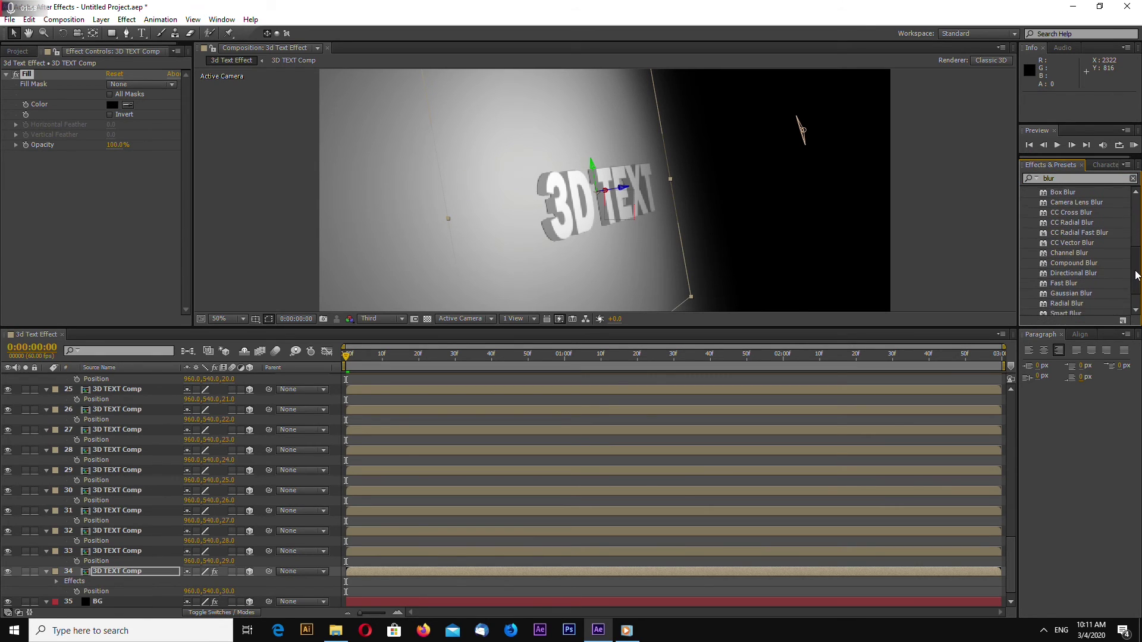
left_click_drag(1065, 269, 131, 571)
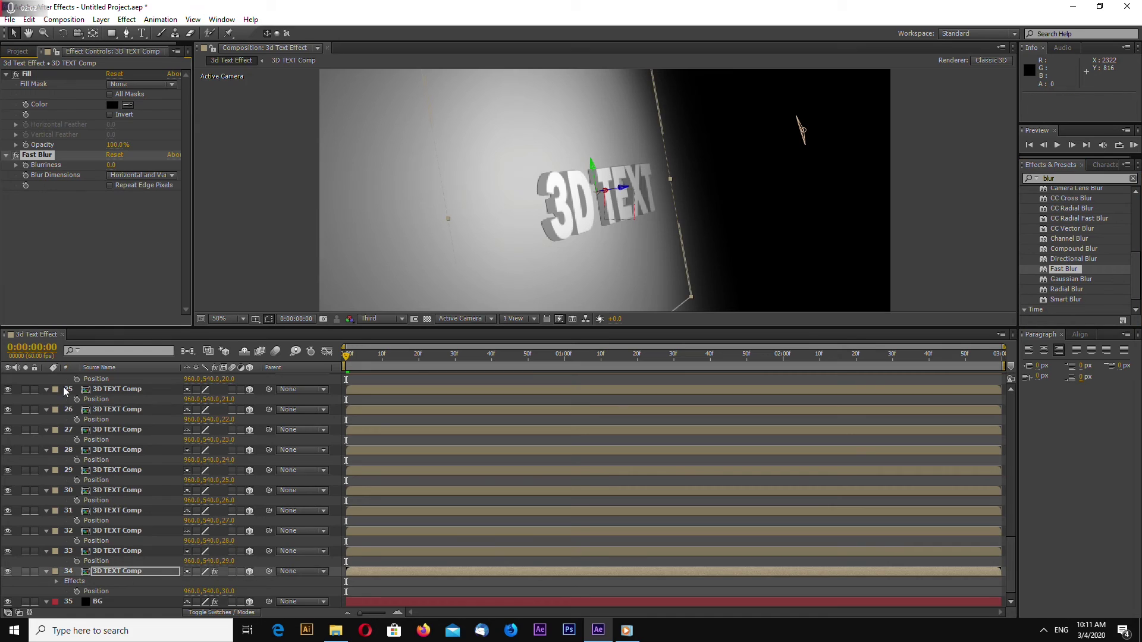
left_click(111, 165)
type("50")
key("Return")
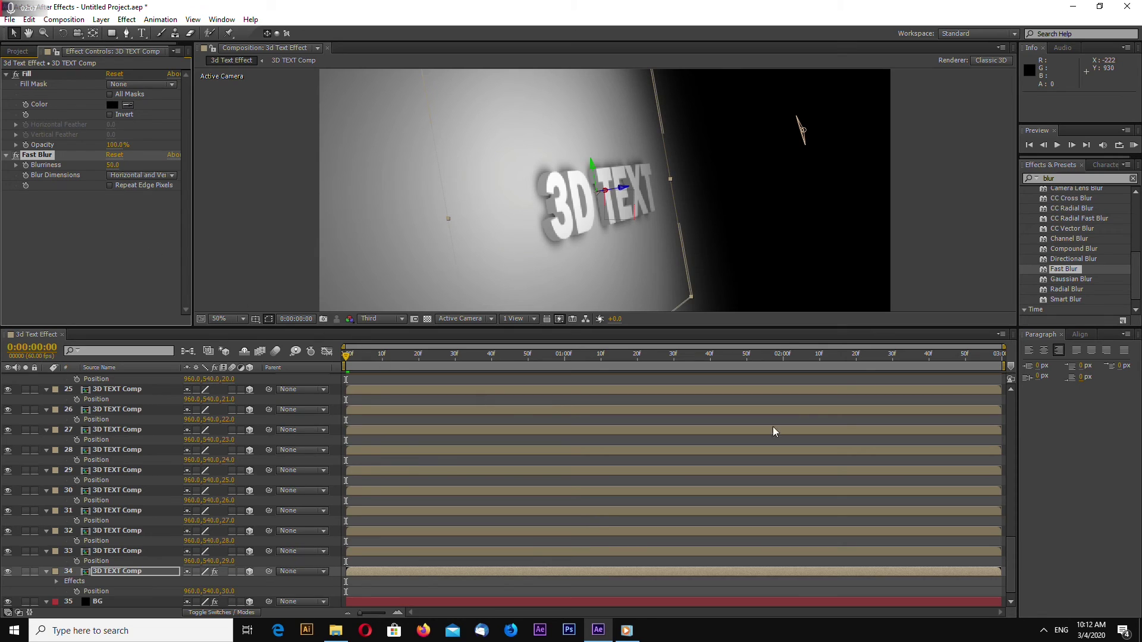
left_click_drag(798, 327, 799, 393)
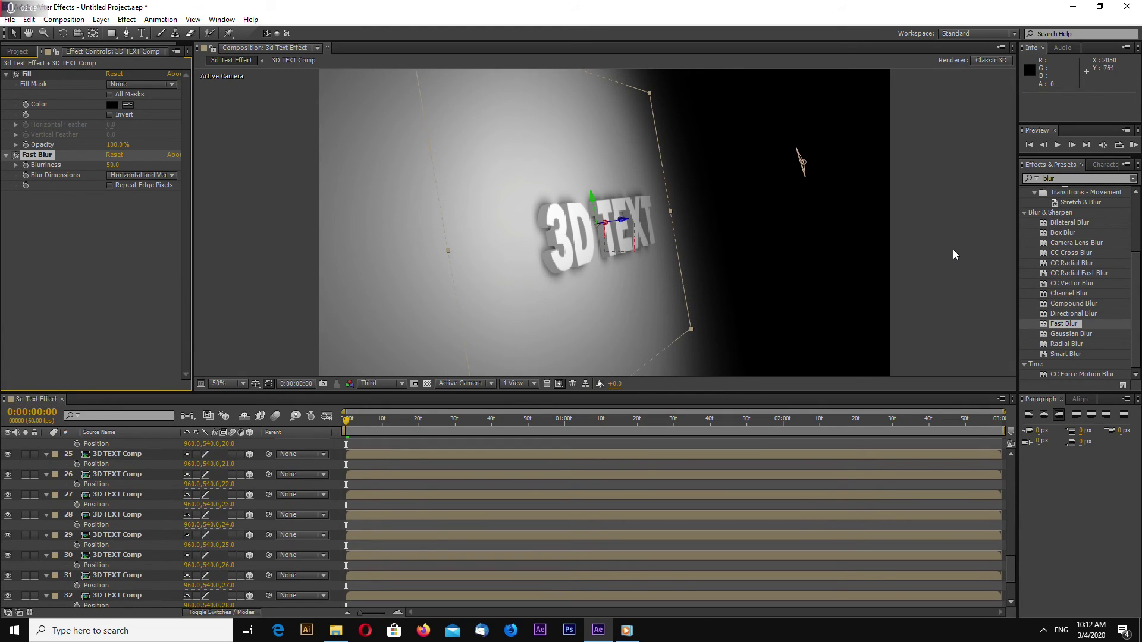
Step: Select Light 1, open its options and set Intensity to 100%
key("comma")
key("period")
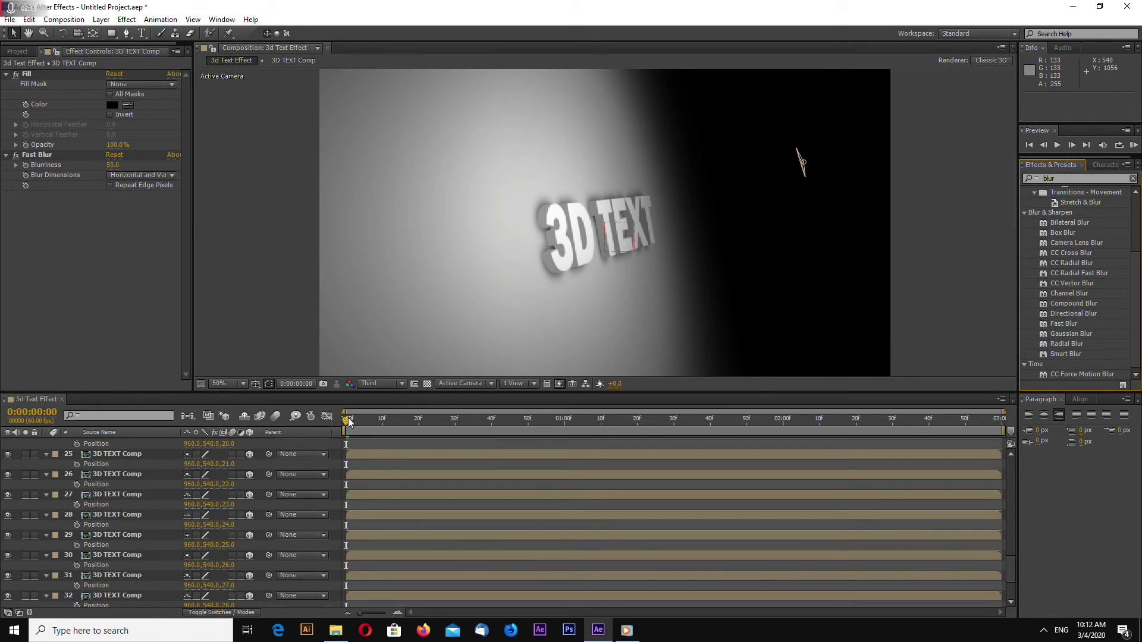
left_click_drag(347, 420, 564, 431)
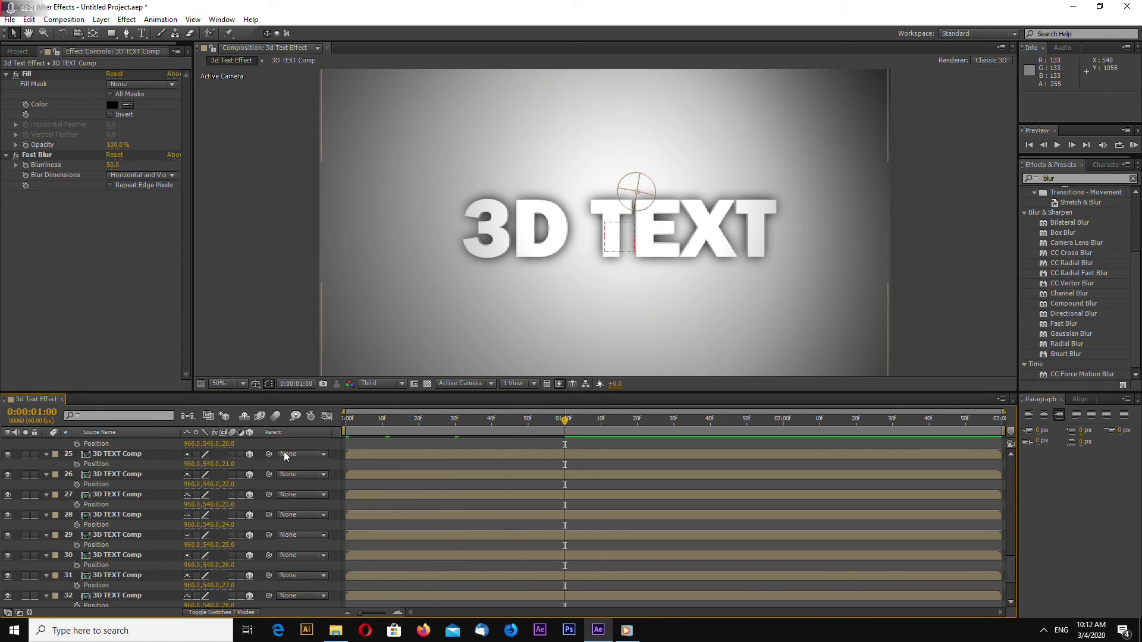
scroll(240, 463, "up", 15)
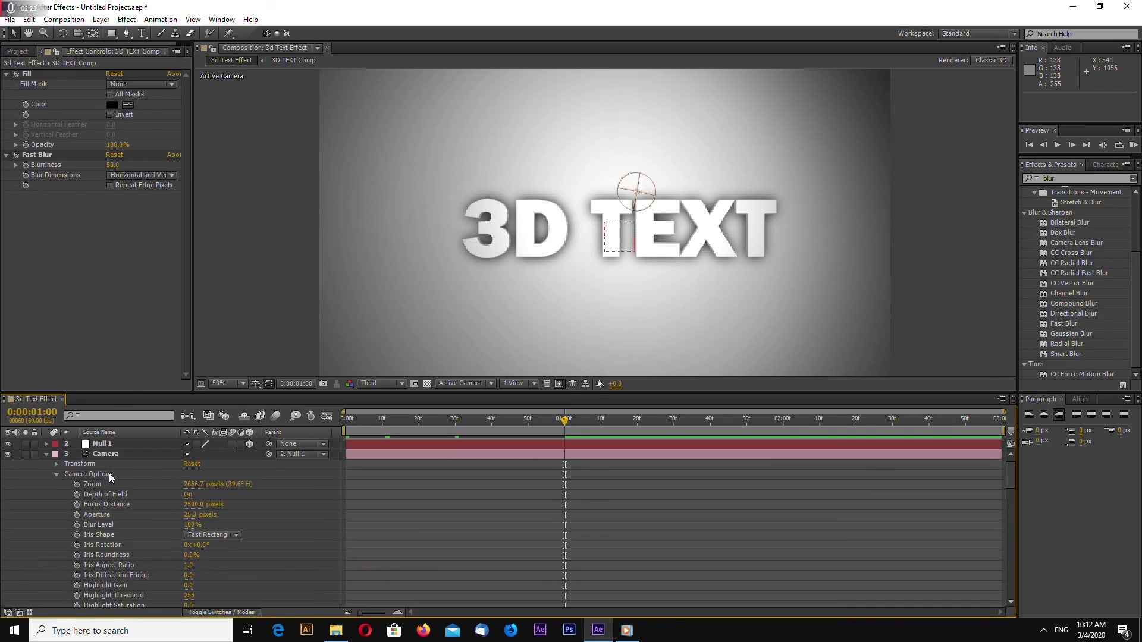
left_click(101, 442)
left_click(47, 443)
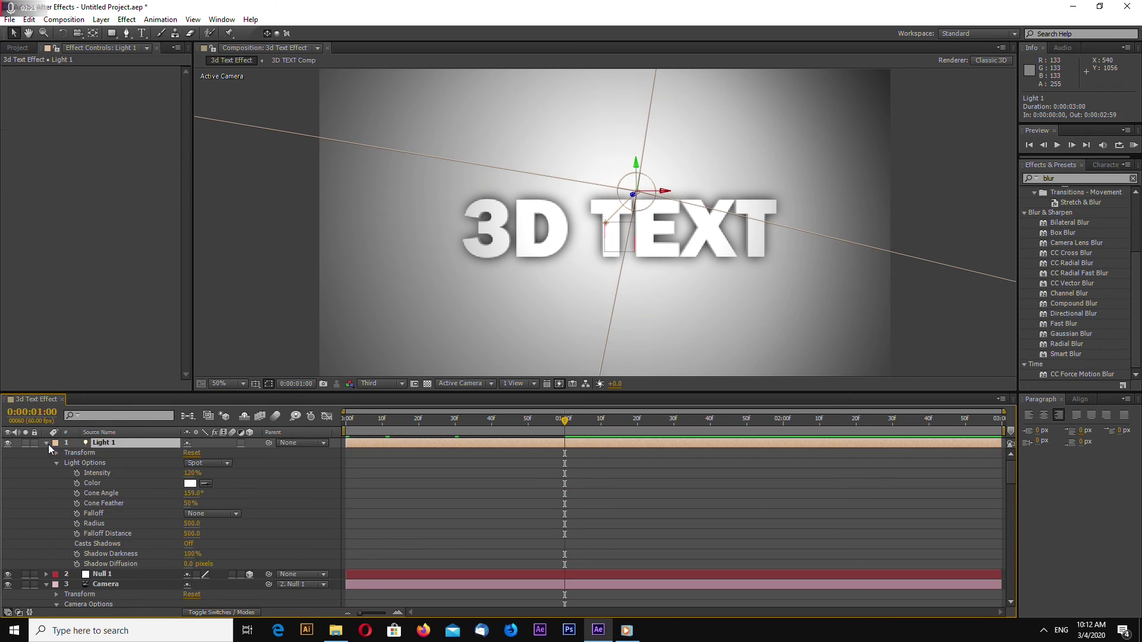
left_click(192, 473)
type("100")
key("Return")
key("Home")
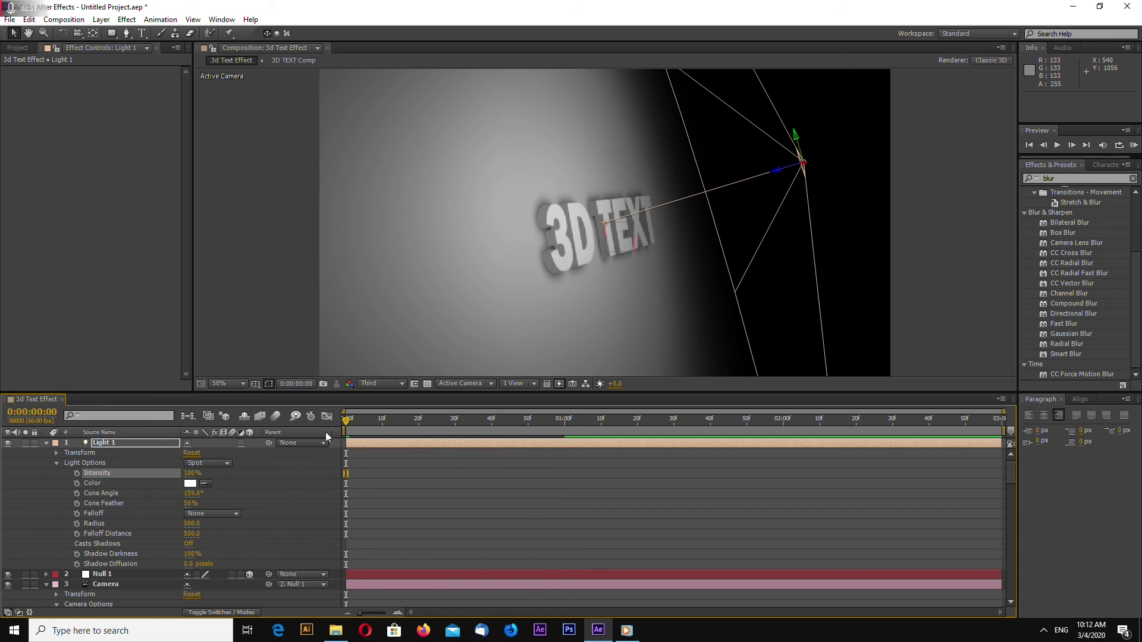
Step: Set Light 1's Cone Feather to 30% and raise its Intensity to 120%
left_click(190, 503)
type("100")
key("Return")
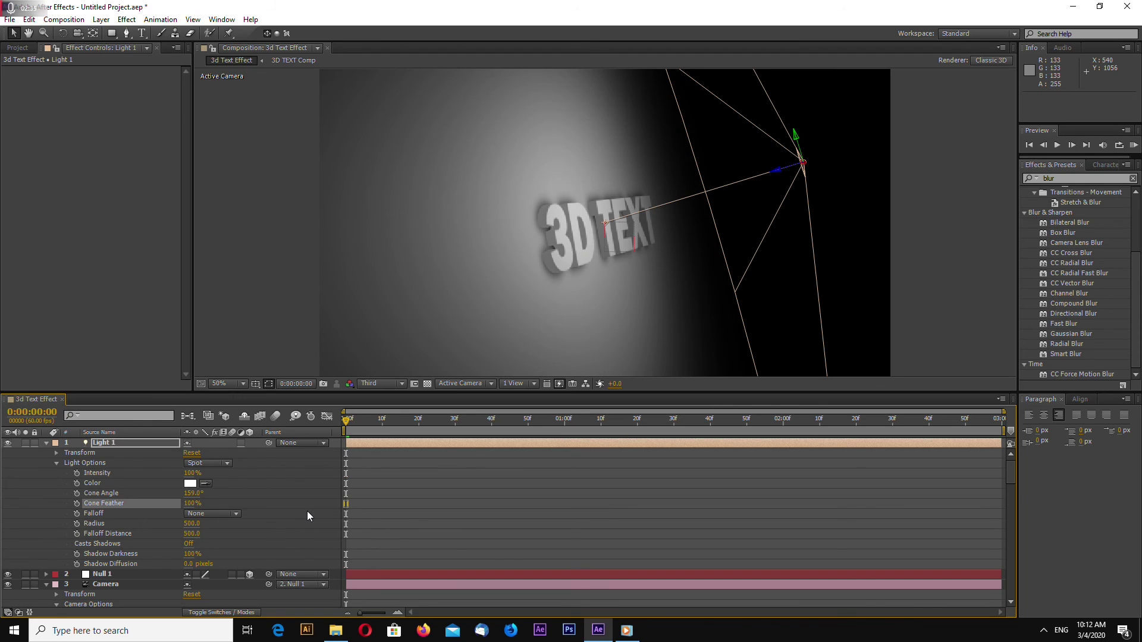
left_click(191, 503)
type("20")
key("Return")
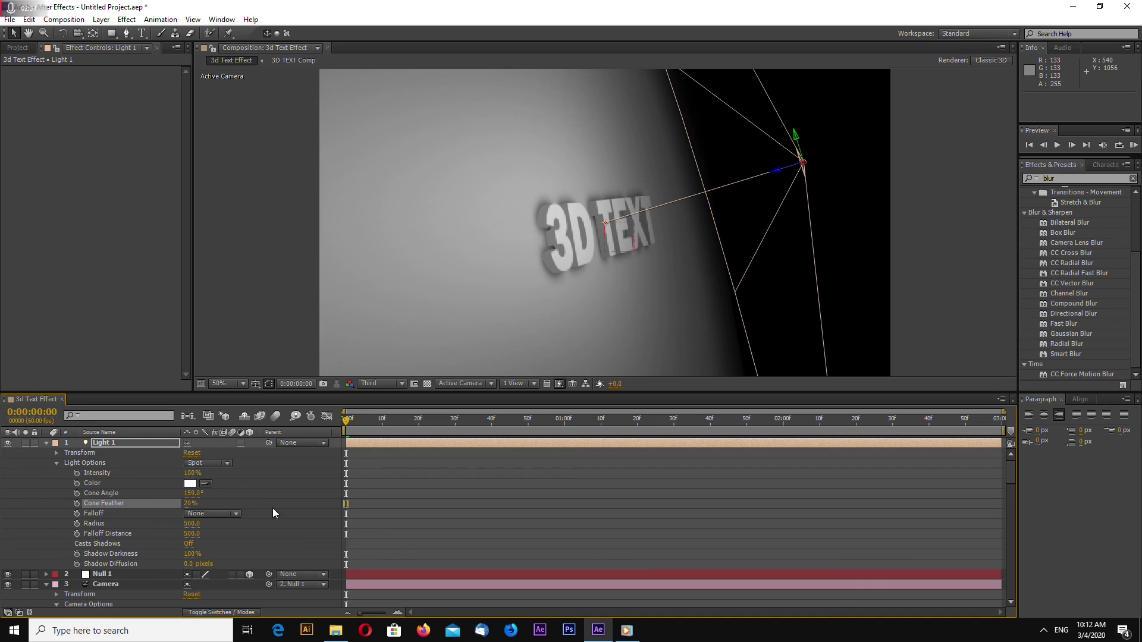
left_click(191, 503)
type("30")
key("Return")
left_click(191, 473)
type("120")
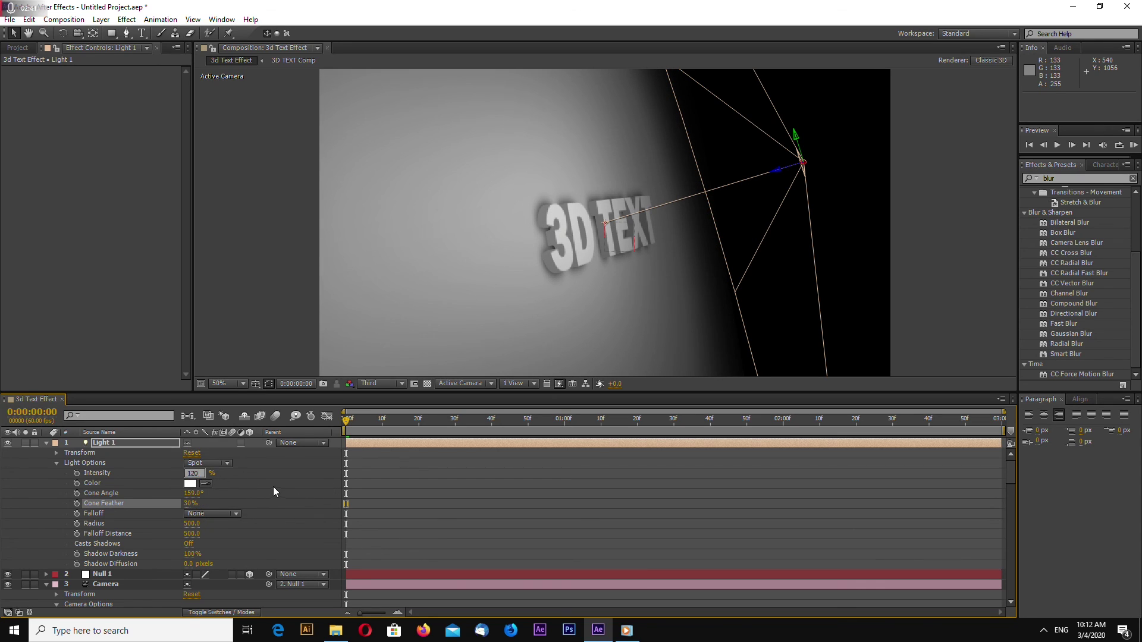
key("Return")
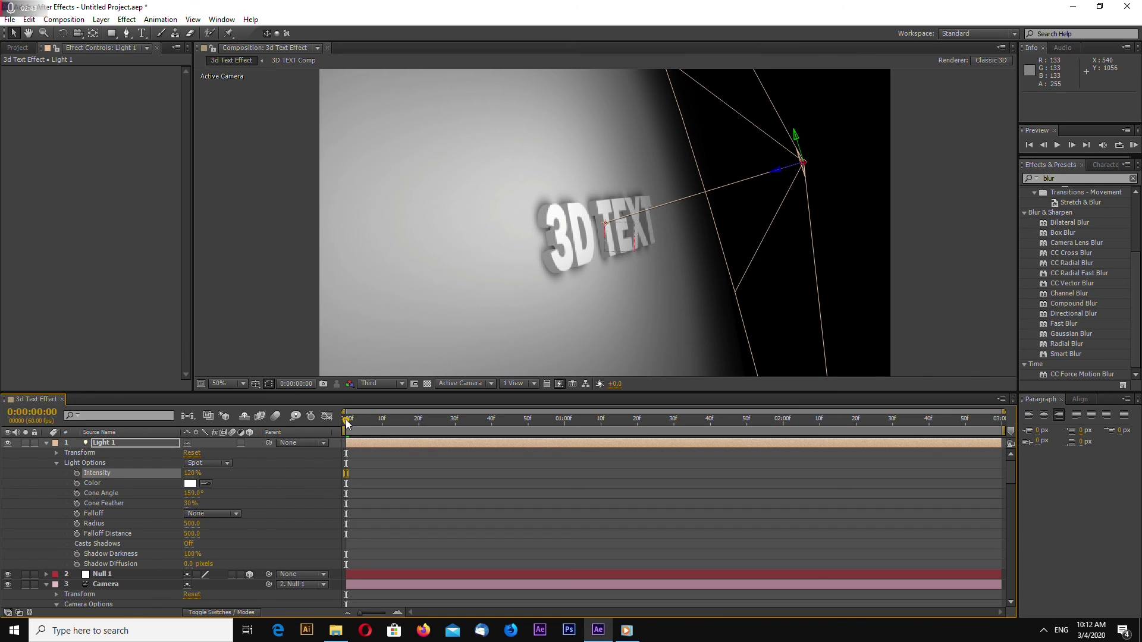
Step: Switch the viewer resolution to Full and scrub the timeline to review the lit text
left_click_drag(554, 425, 564, 423)
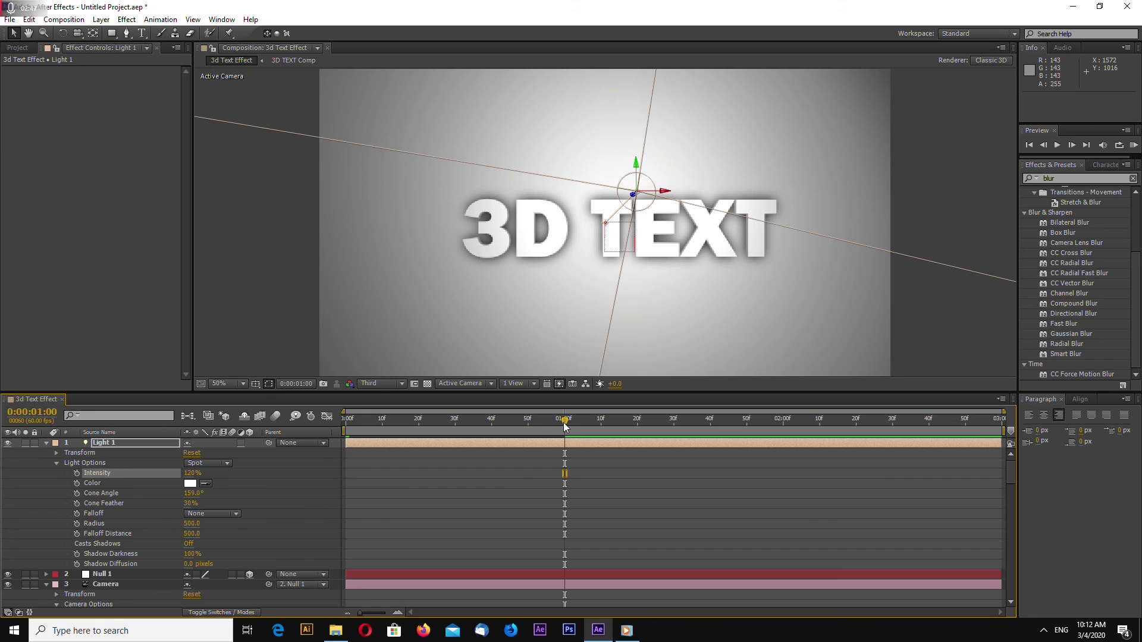
left_click(376, 384)
left_click(383, 415)
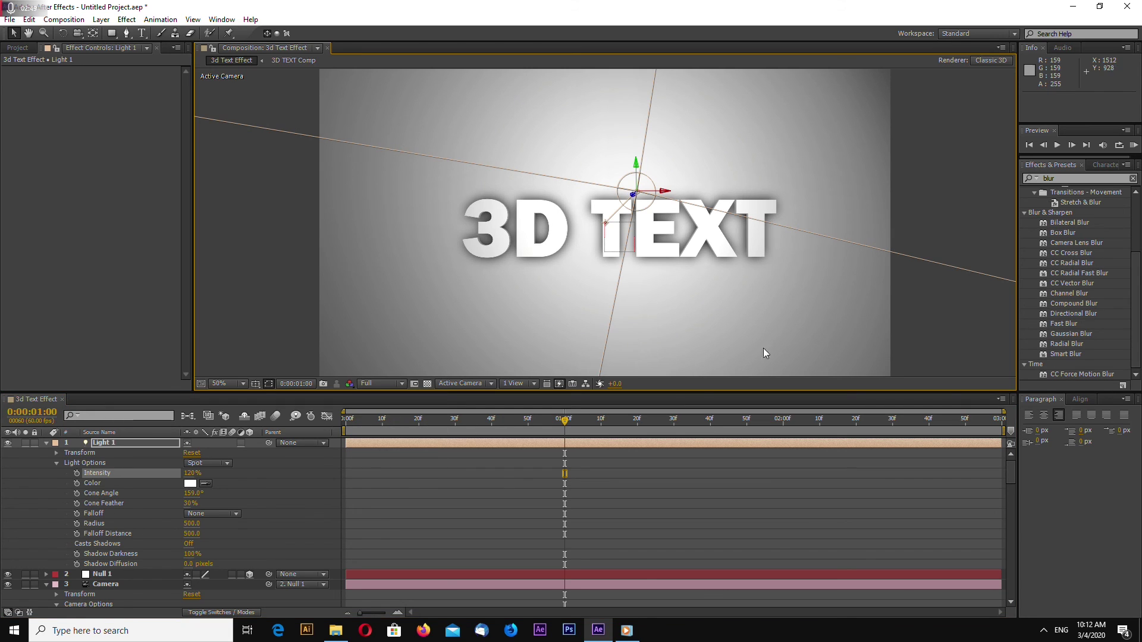
left_click_drag(694, 392, 750, 468)
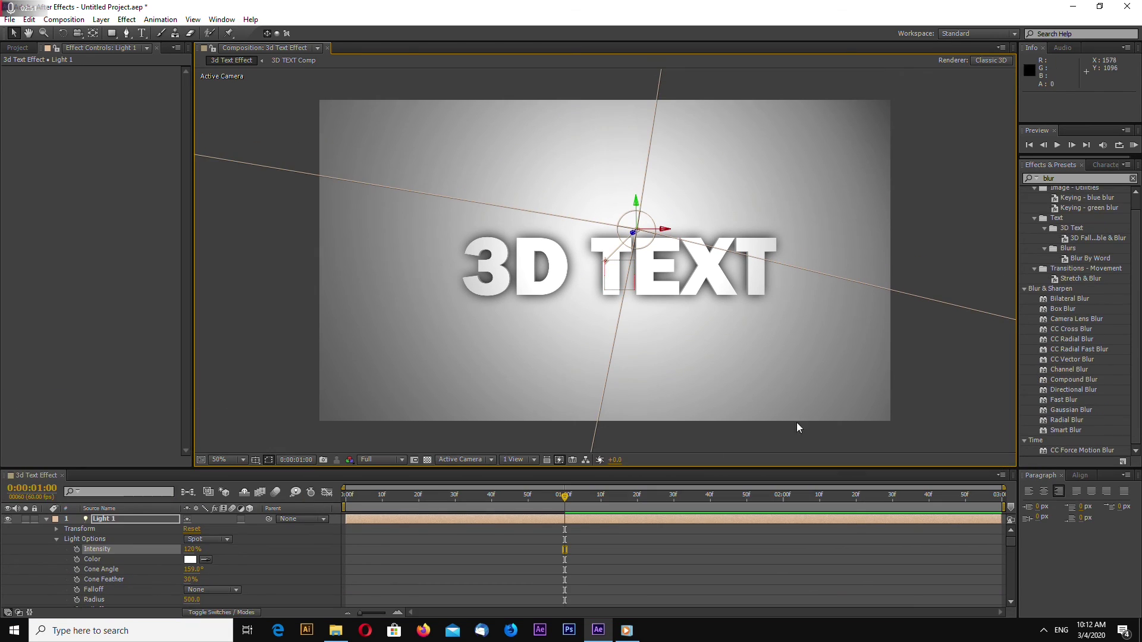
key("period")
mouse_move(564, 497)
left_mouse_down()
mouse_move(427, 500)
mouse_move(542, 499)
left_mouse_up()
key("comma")
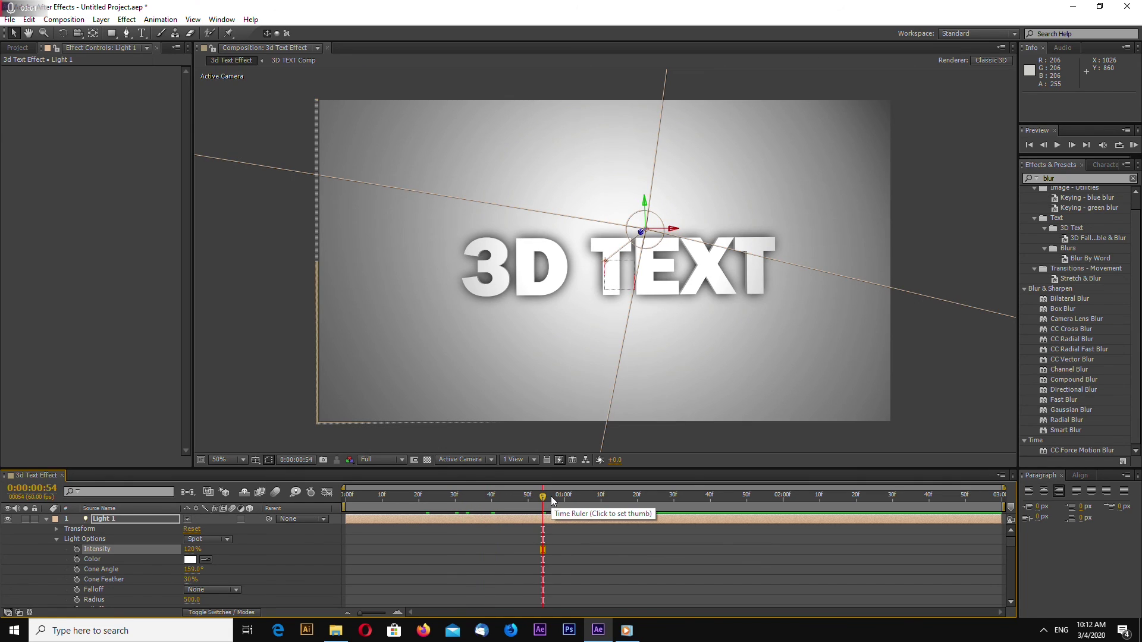
left_click_drag(365, 469, 365, 443)
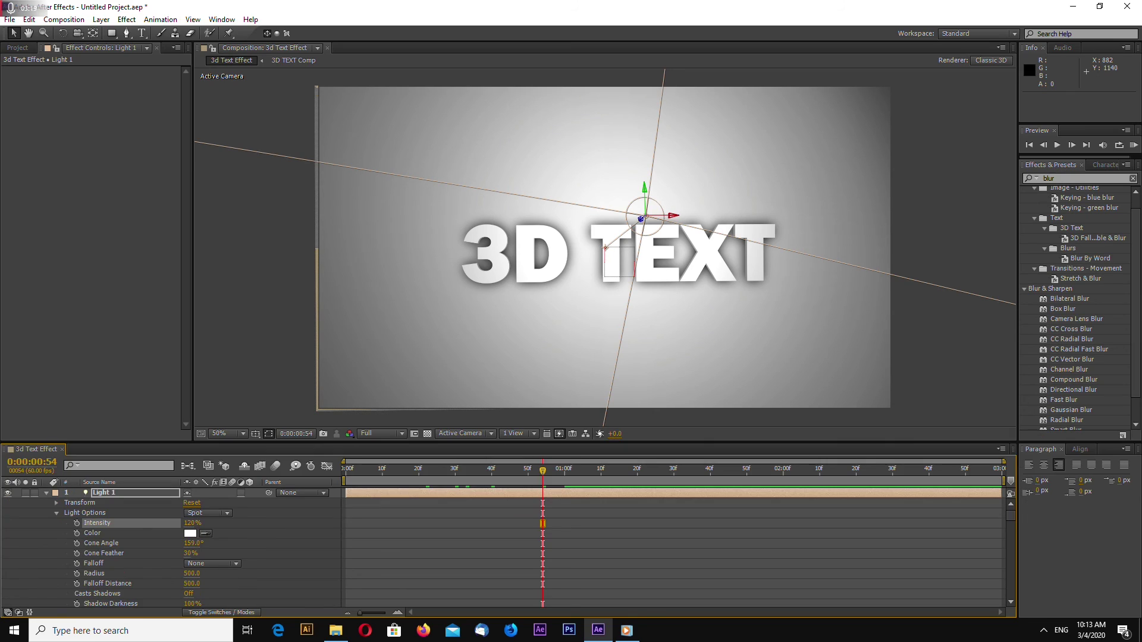